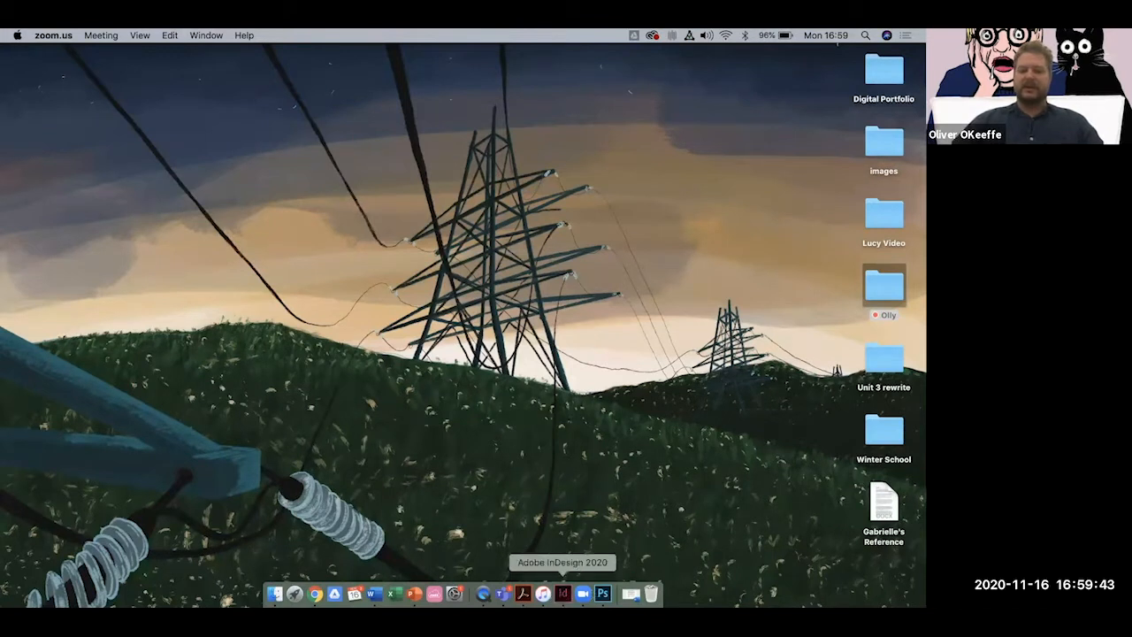
Find the Adobe InDesign 2020 folder among the Mac's applications in Finder and launch Adobe InDesign 2020.
right_click(562, 591)
left_click(574, 568)
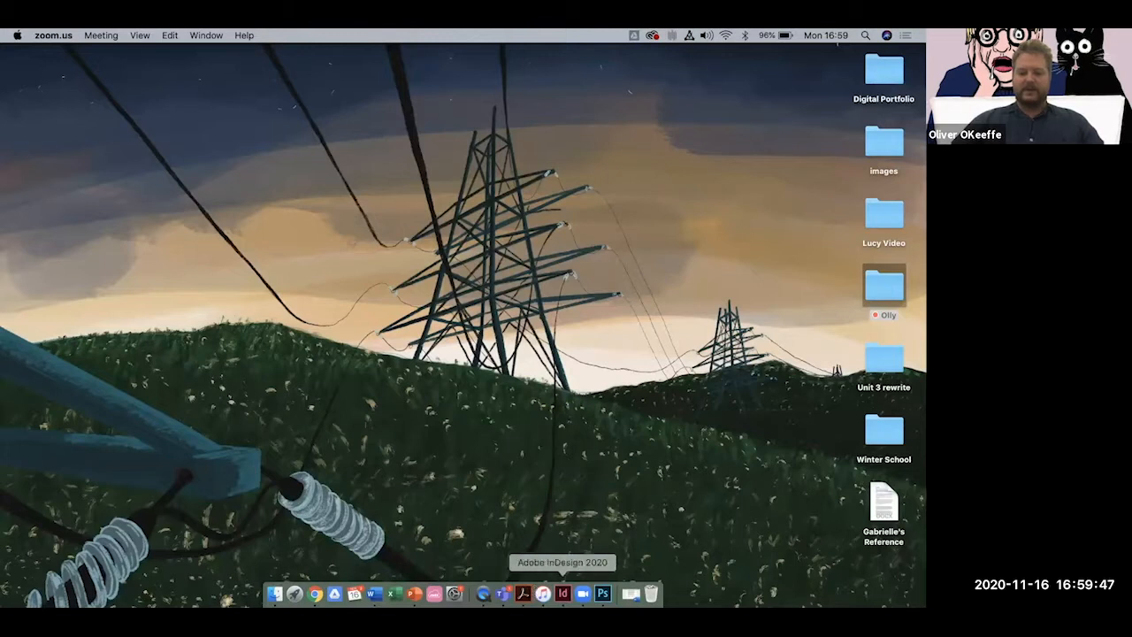
left_click(275, 589)
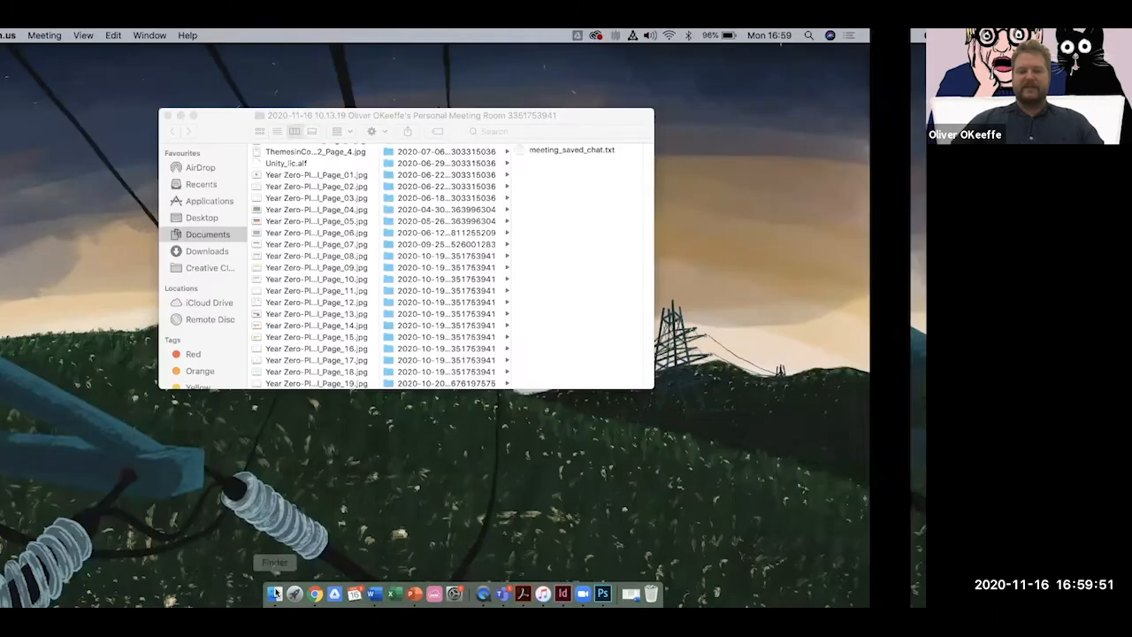
left_click(258, 219)
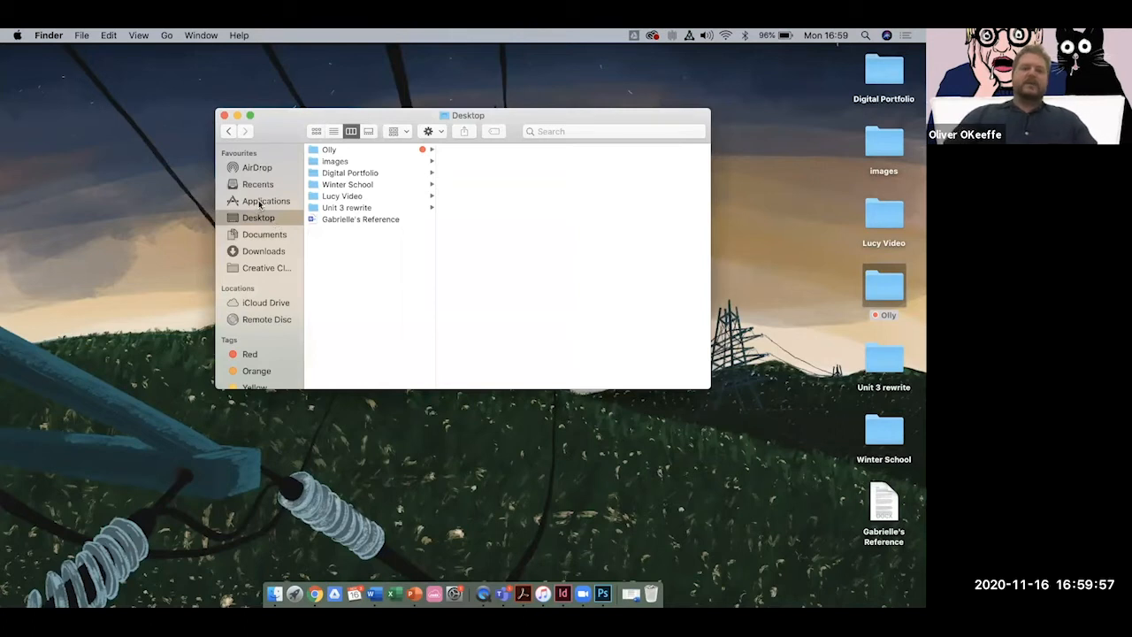
left_click(260, 203)
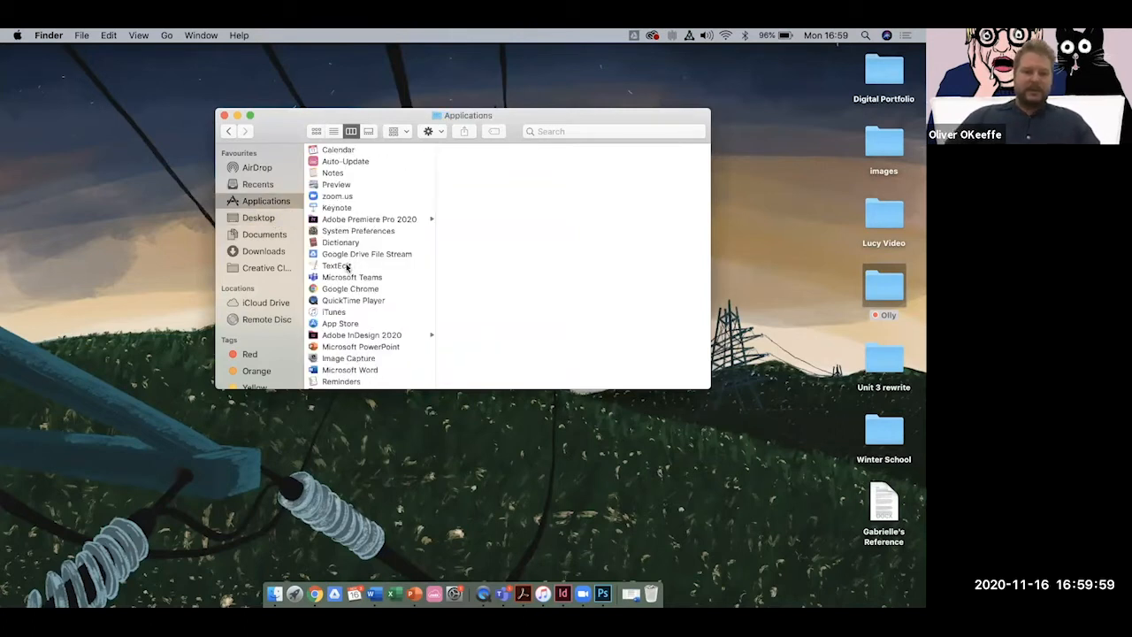
scroll(346, 267, "down", 5)
scroll(347, 267, "down", 3)
scroll(343, 230, "up", 2)
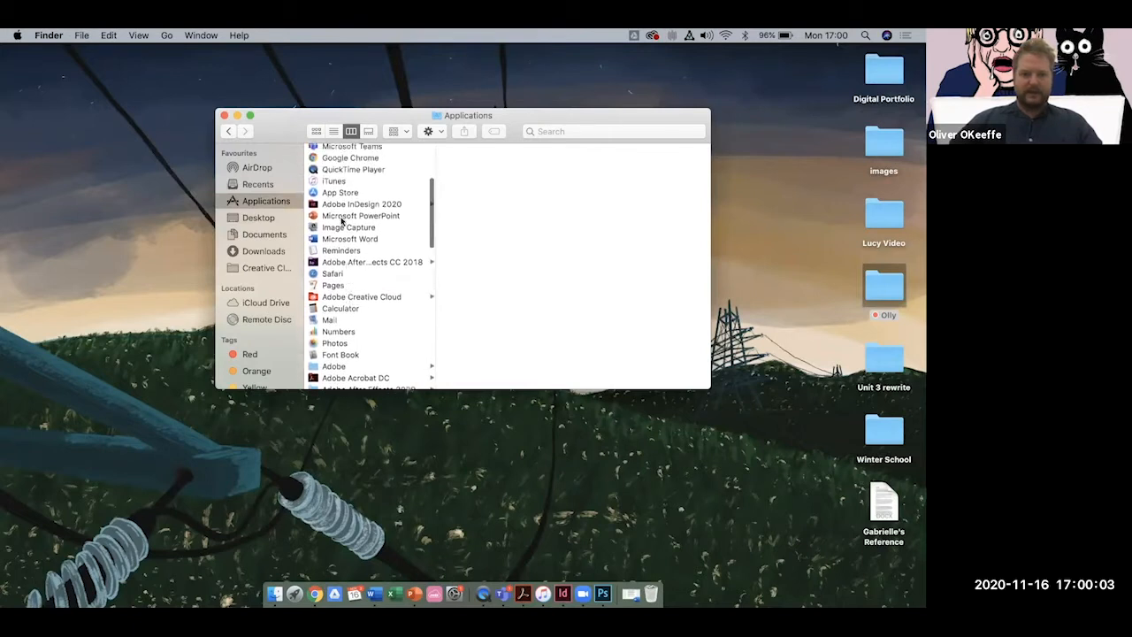
left_click(345, 204)
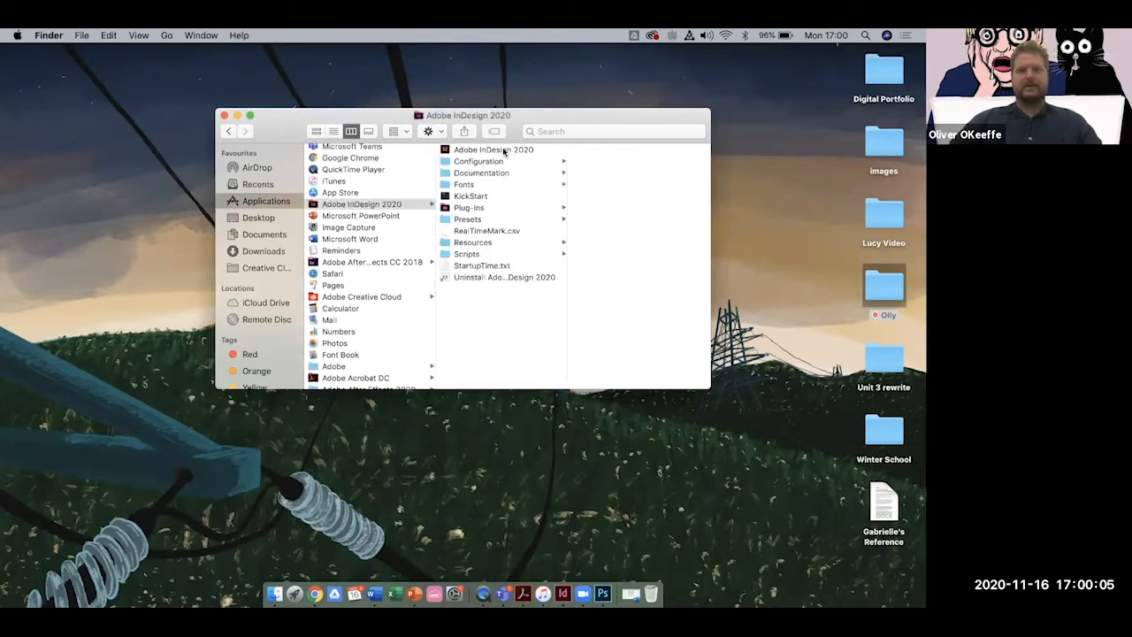
double_click(503, 151)
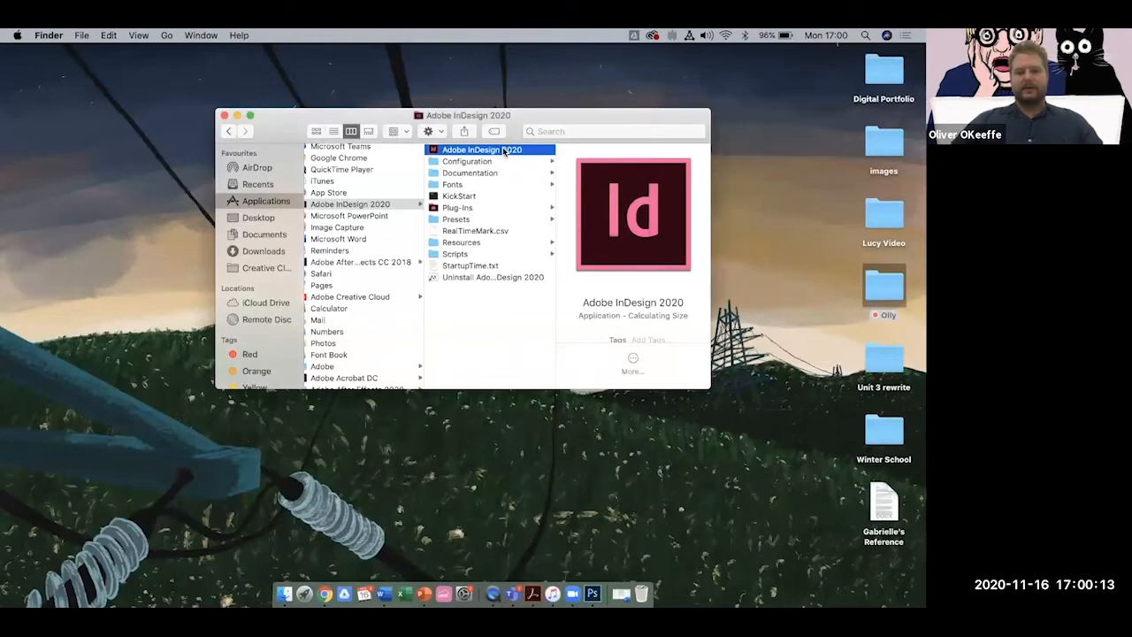
double_click(503, 152)
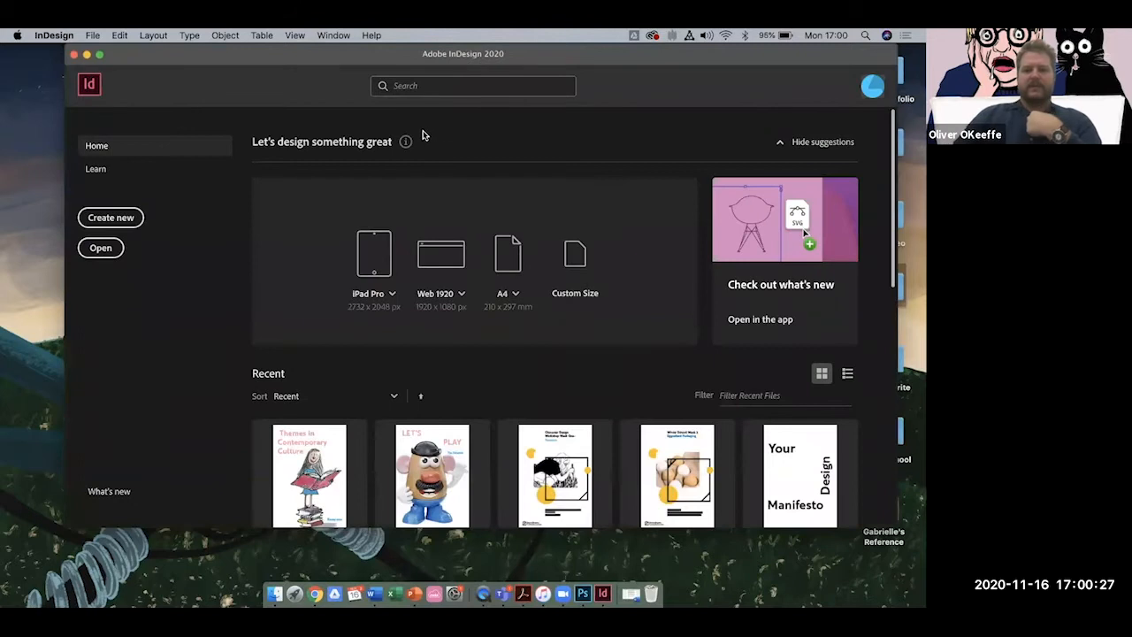
left_click_drag(518, 54, 491, 55)
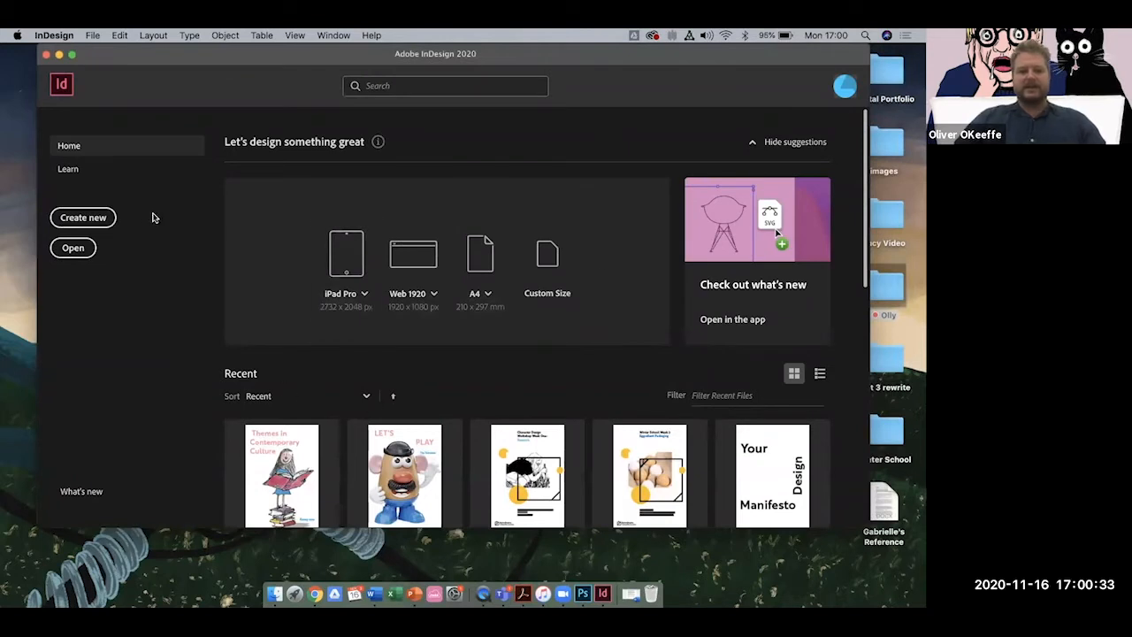
Create a new document from the recent A5 preset (148 x 210 mm) with 8 pages.
left_click(91, 221)
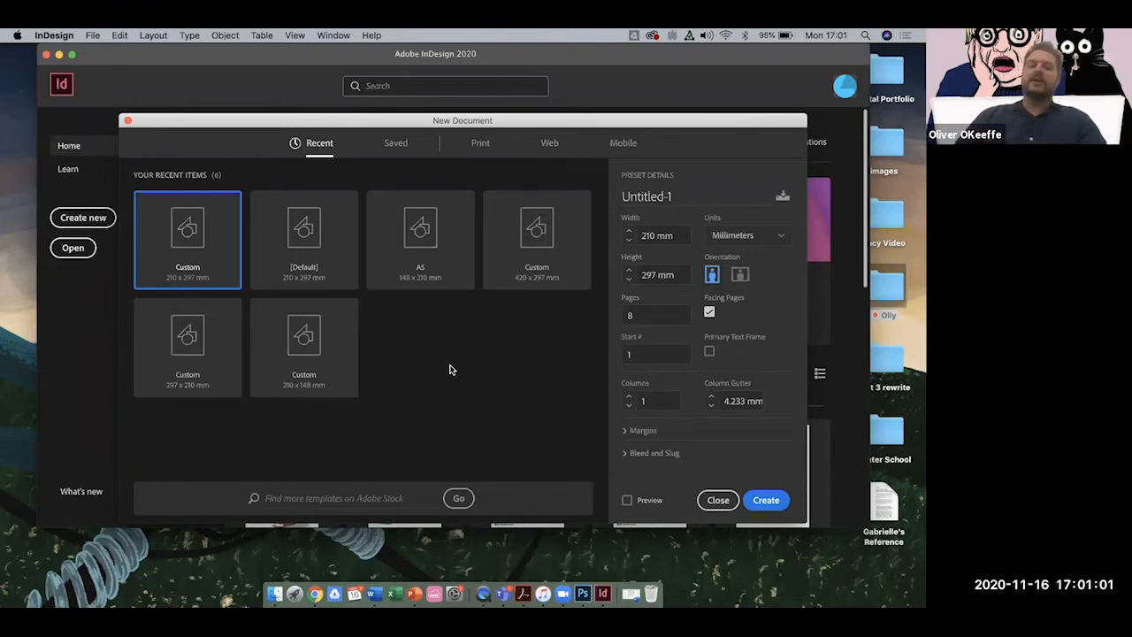
left_click(425, 251)
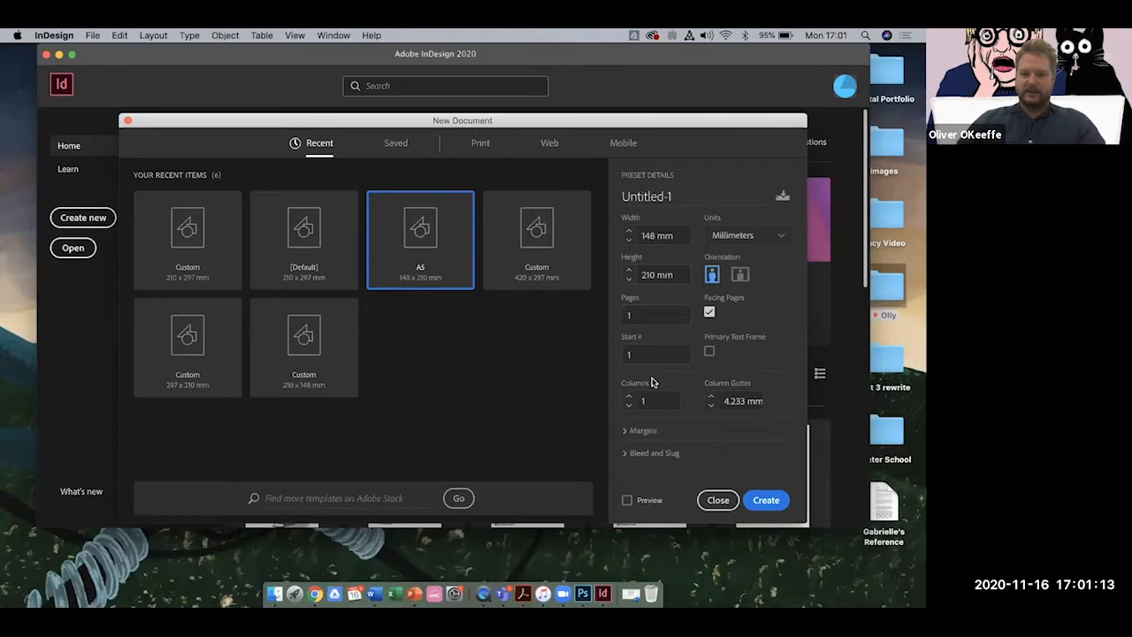
left_click(647, 316)
type("8")
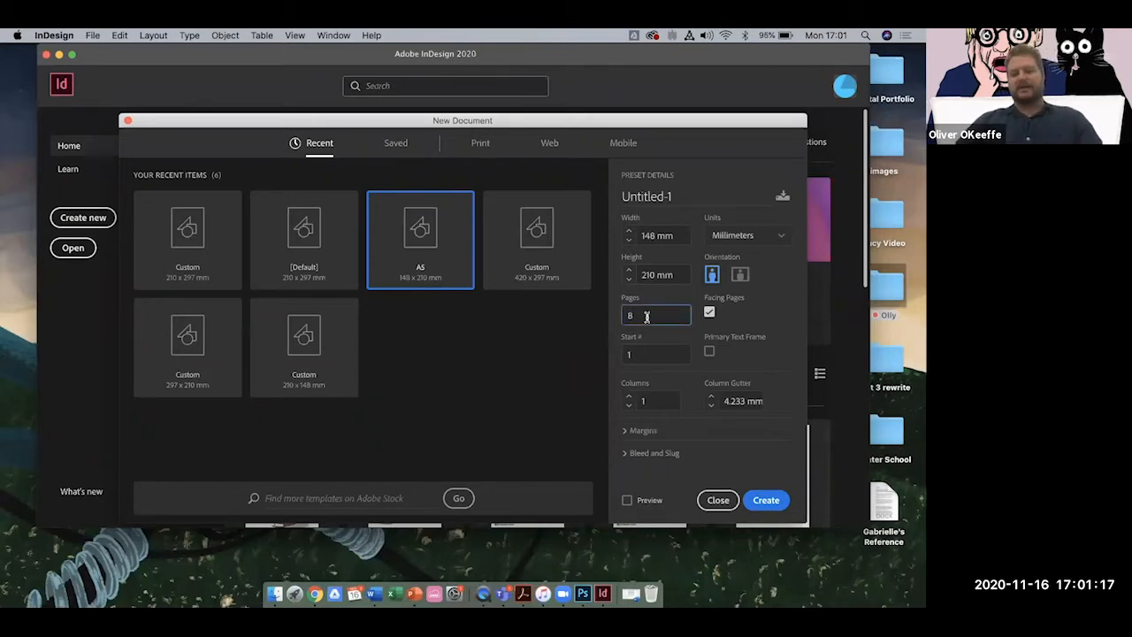
left_click(771, 501)
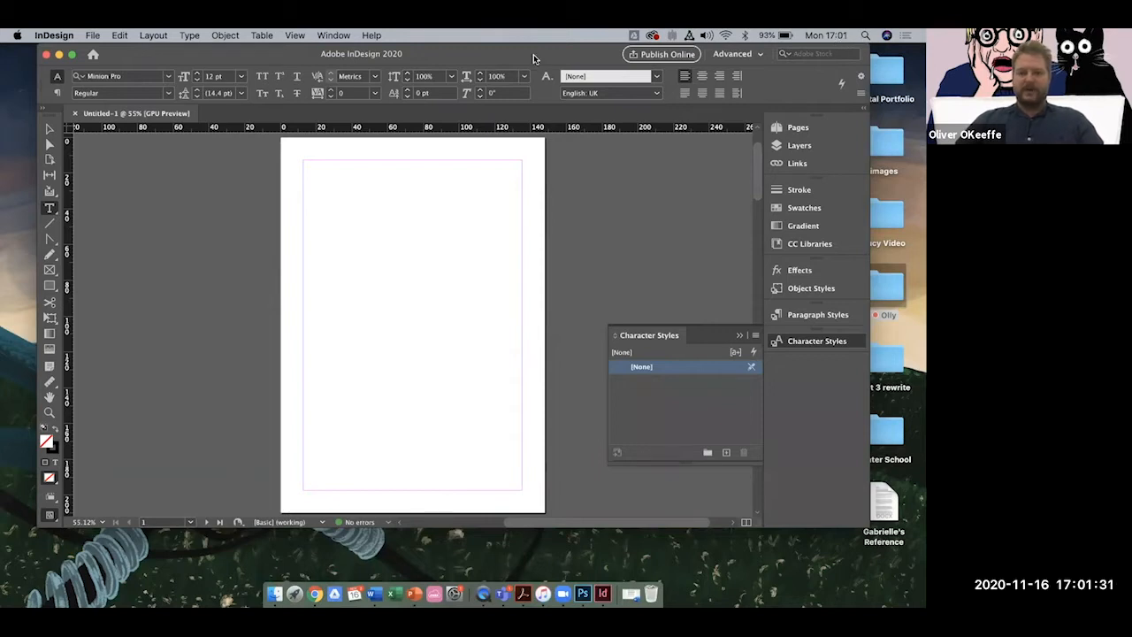
mouse_move(512, 55)
left_mouse_down()
mouse_move(448, 53)
mouse_move(516, 44)
left_mouse_up()
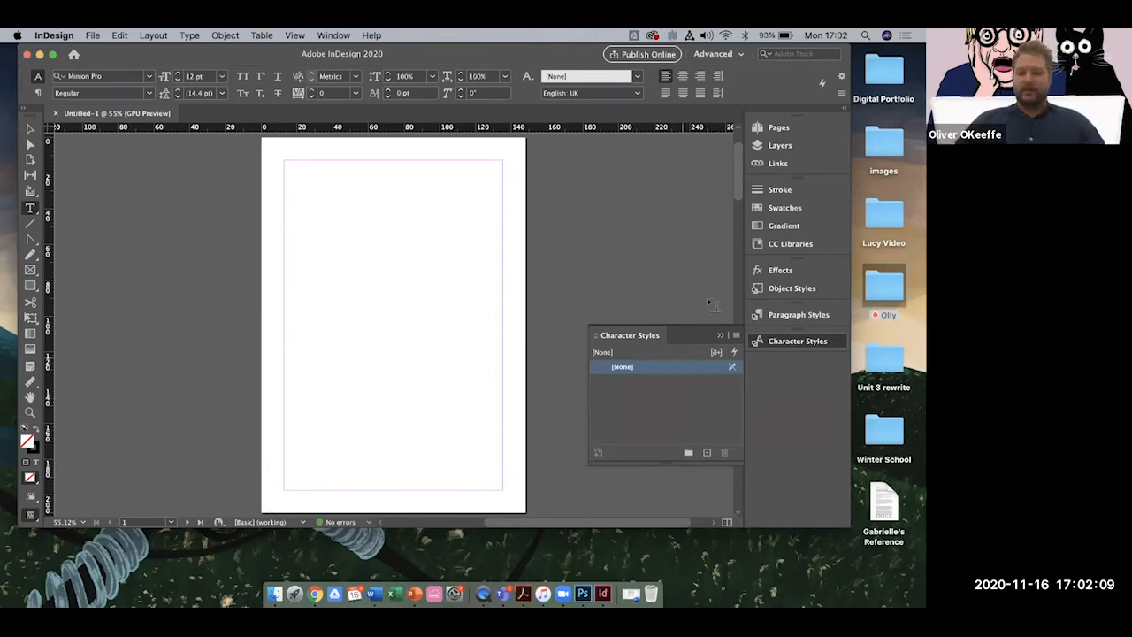
Add a new character style to the document.
left_click(720, 335)
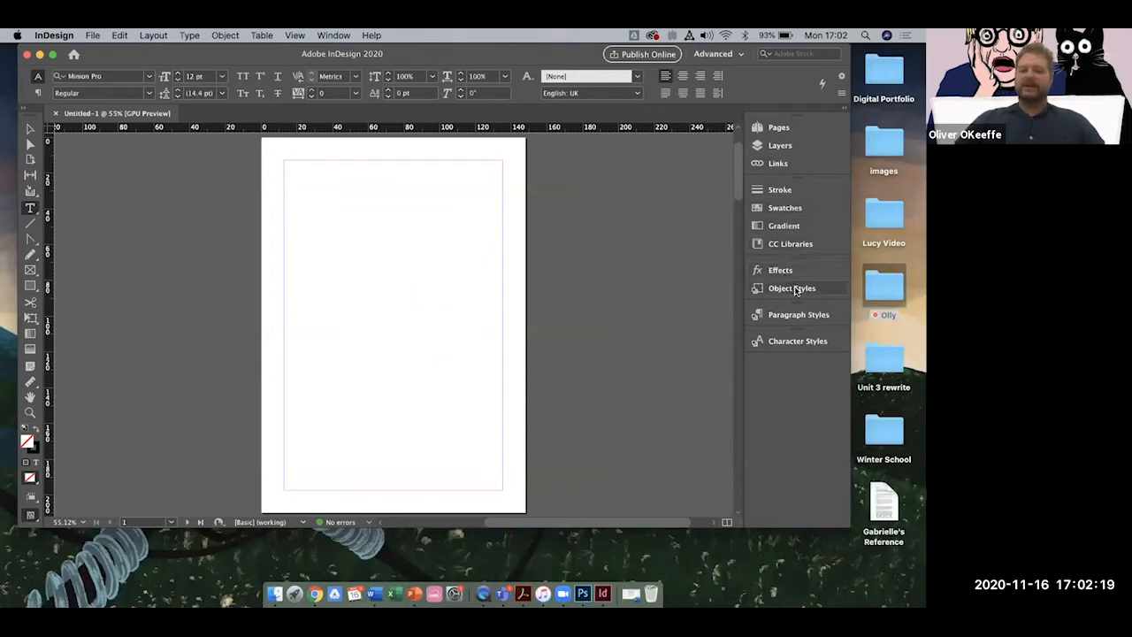
left_click(801, 342)
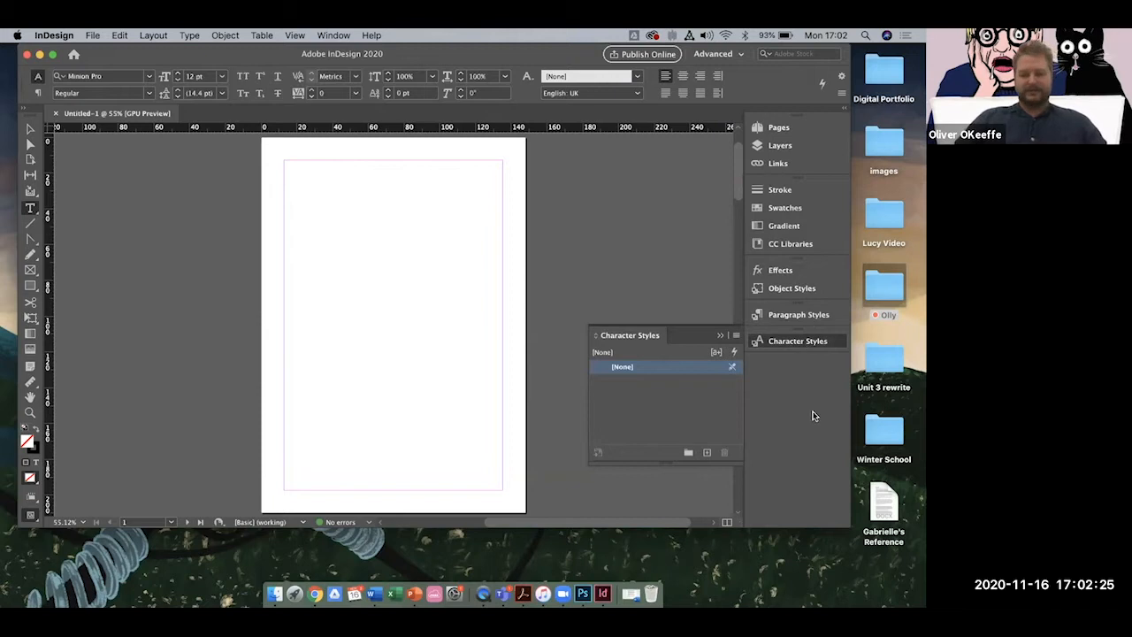
left_click(708, 453)
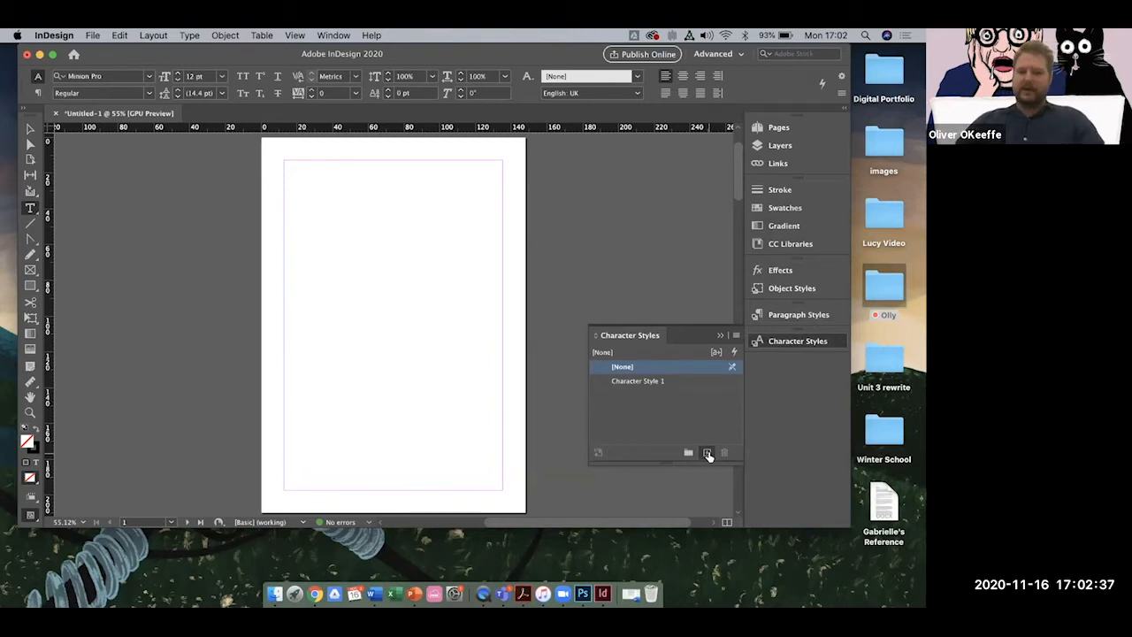
Open the new character style's options at the basic character formats and rename the style Title.
double_click(646, 382)
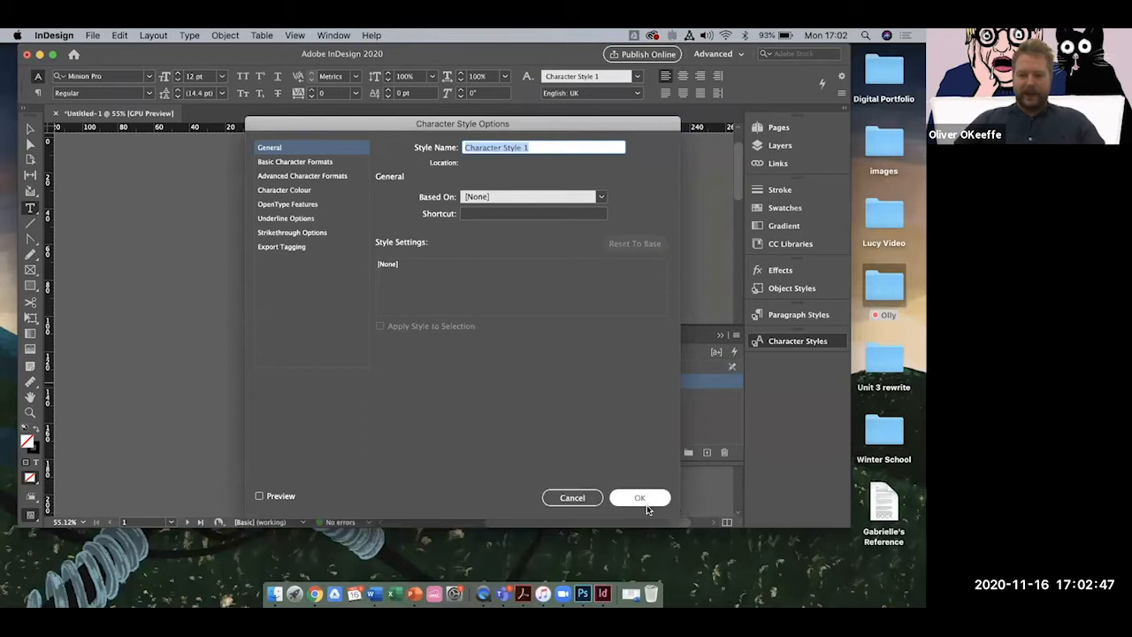
key("Right")
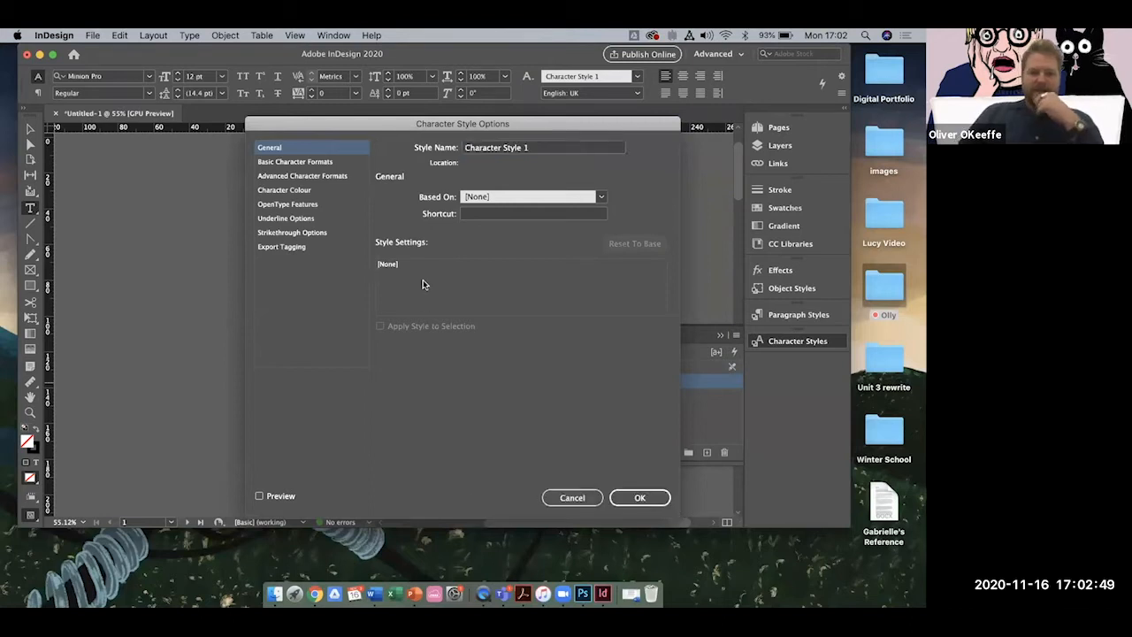
left_click(296, 165)
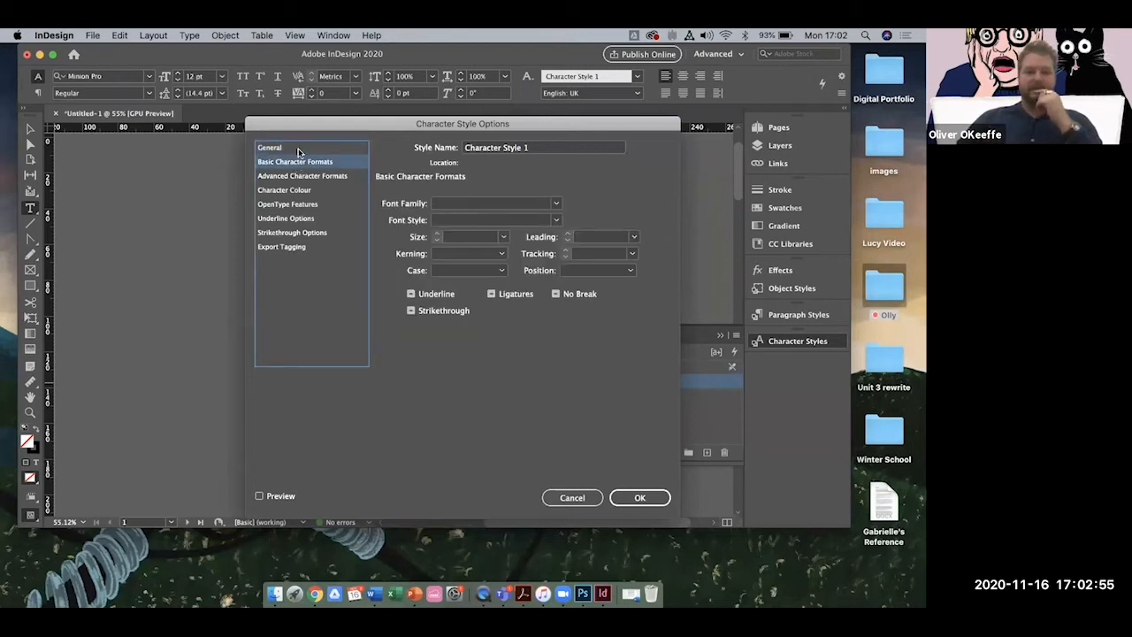
left_click(299, 150)
left_click(303, 166)
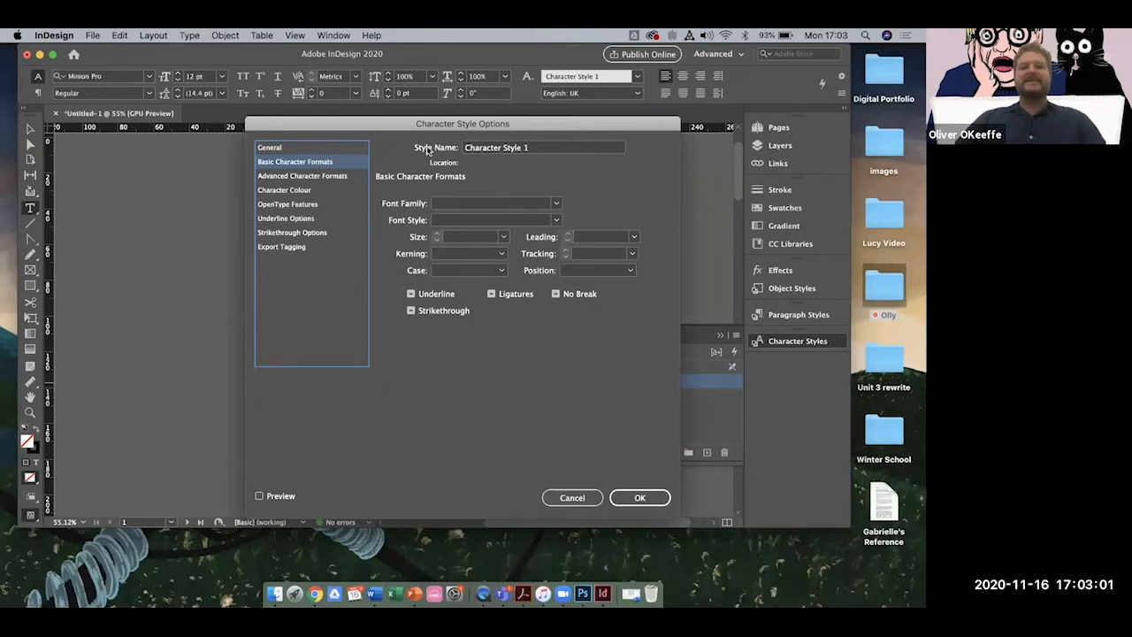
triple_click(535, 148)
key("BackSpace")
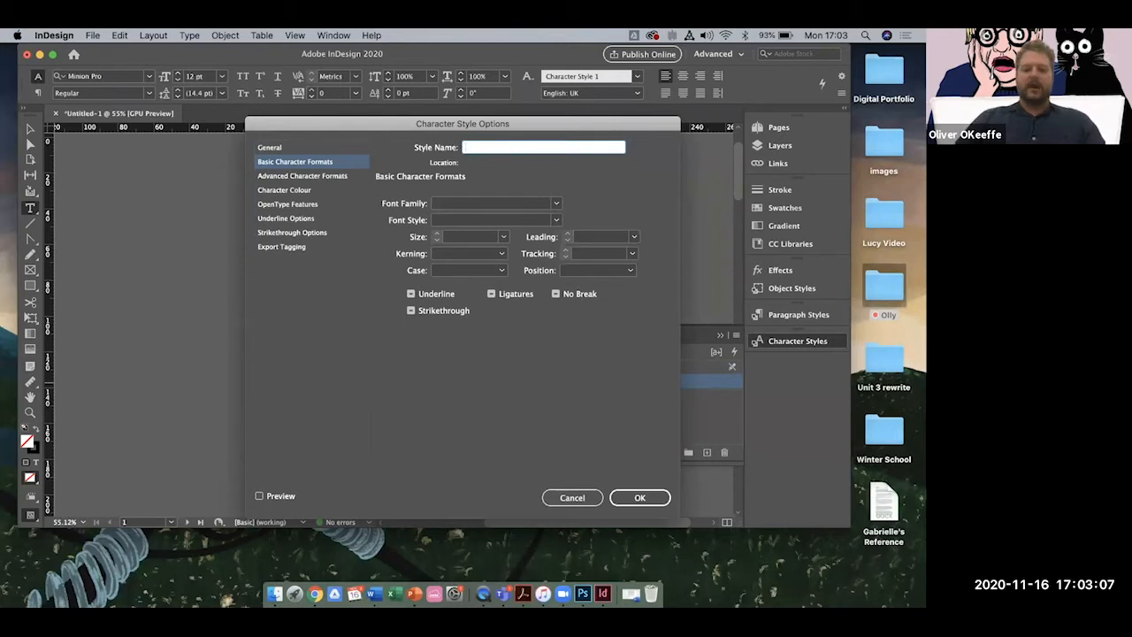
type("Title")
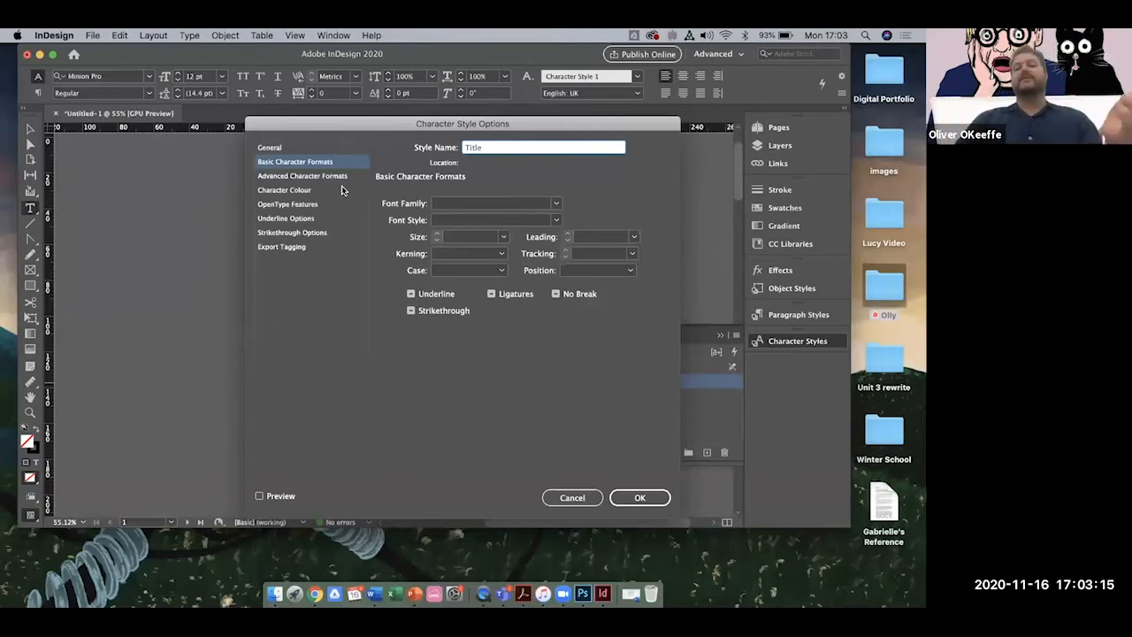
Set the Title style's font family to Ravensbourne Sans, its font style to ExtraBold and its size to 24 pt.
left_click(555, 206)
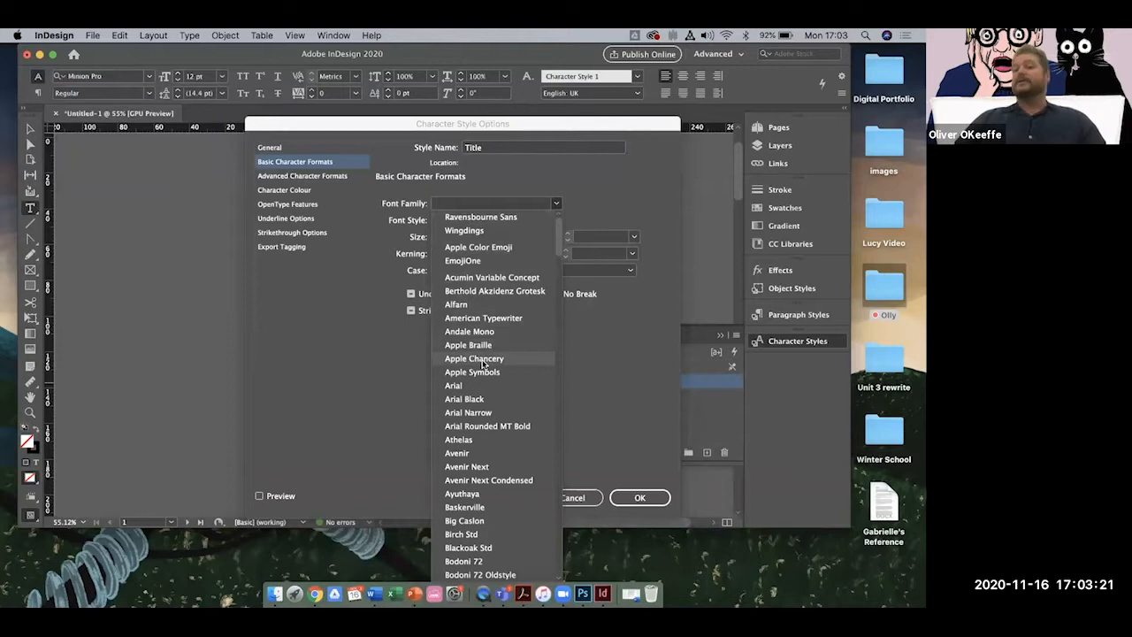
scroll(471, 399, "down", 1)
scroll(470, 399, "up", 1)
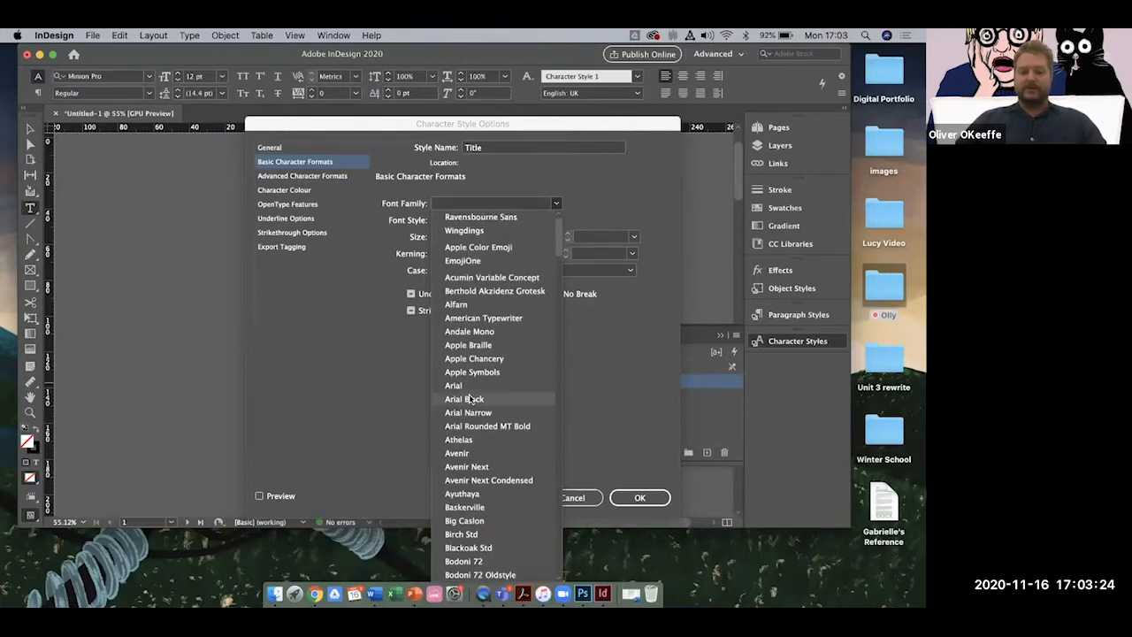
left_click(467, 221)
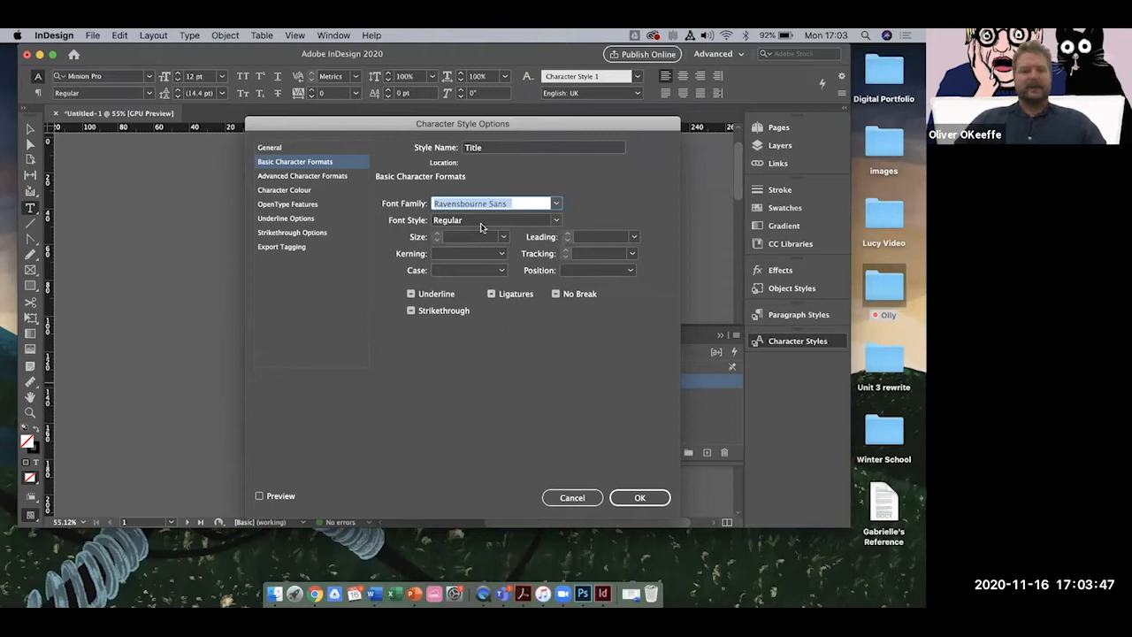
left_click(556, 221)
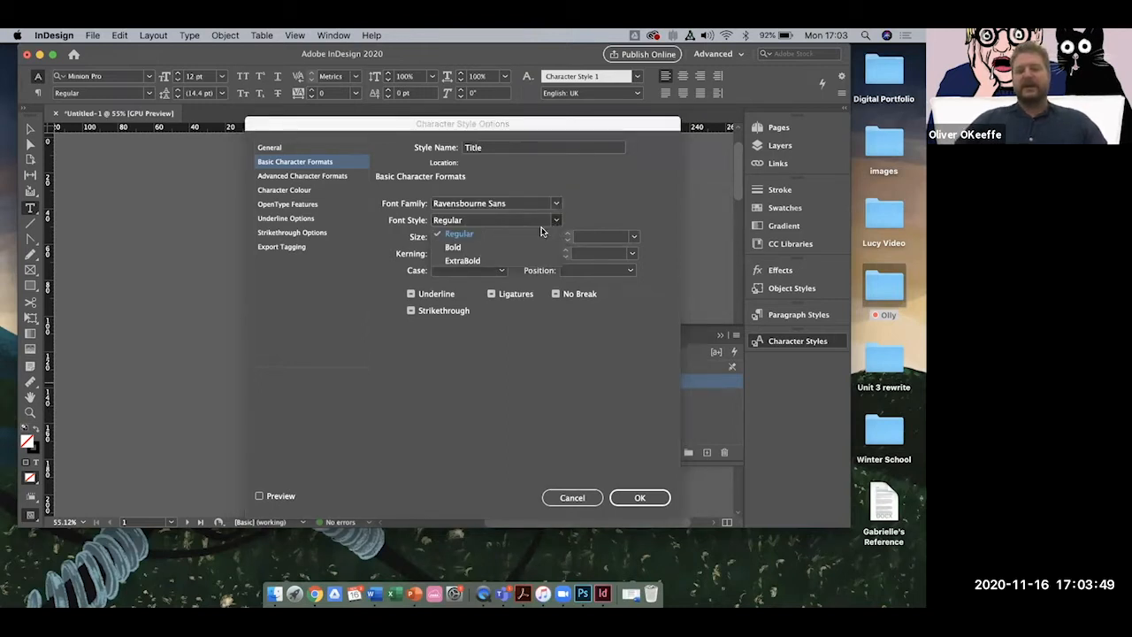
left_click(518, 263)
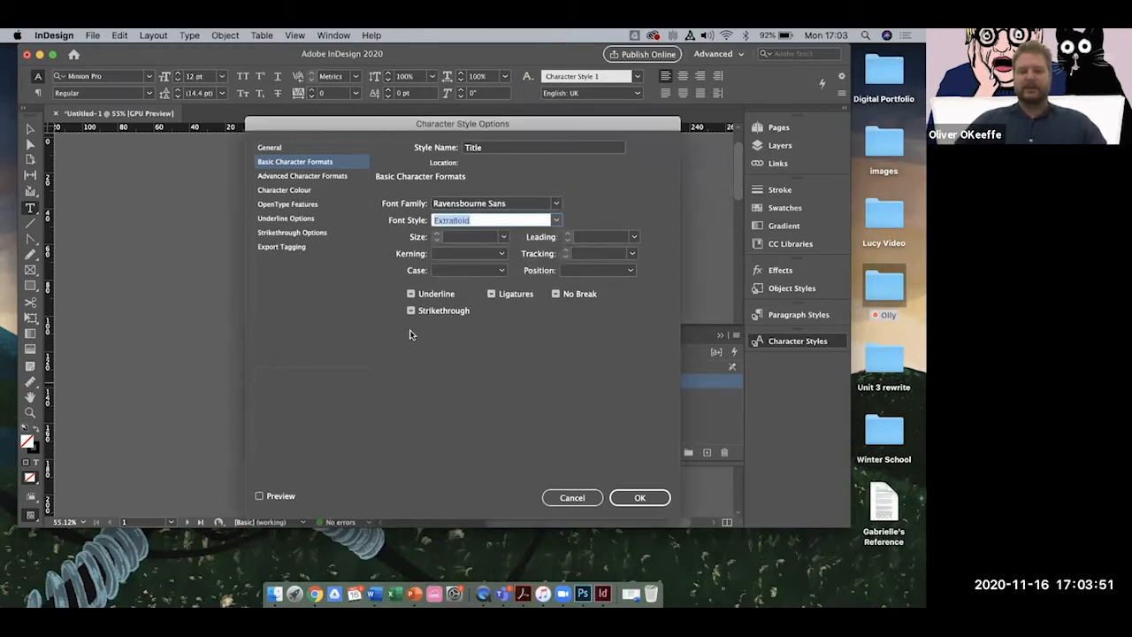
left_click(501, 237)
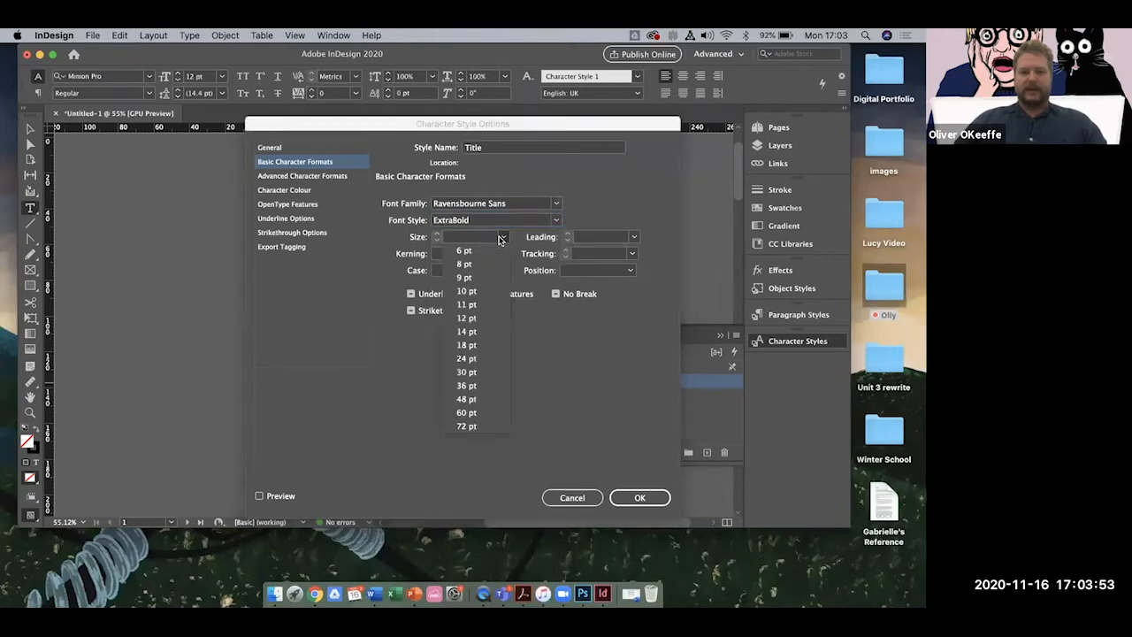
left_click(462, 360)
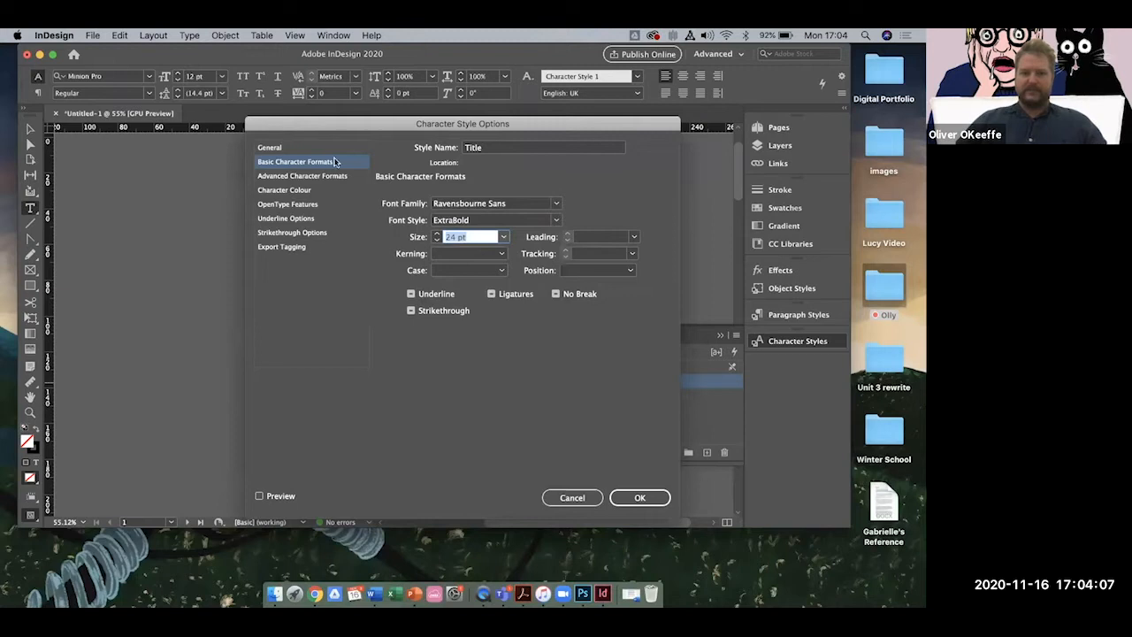
Set the Title style's character colour to the cyan swatch C=100 M=0 Y=0 K=0.
left_click(304, 179)
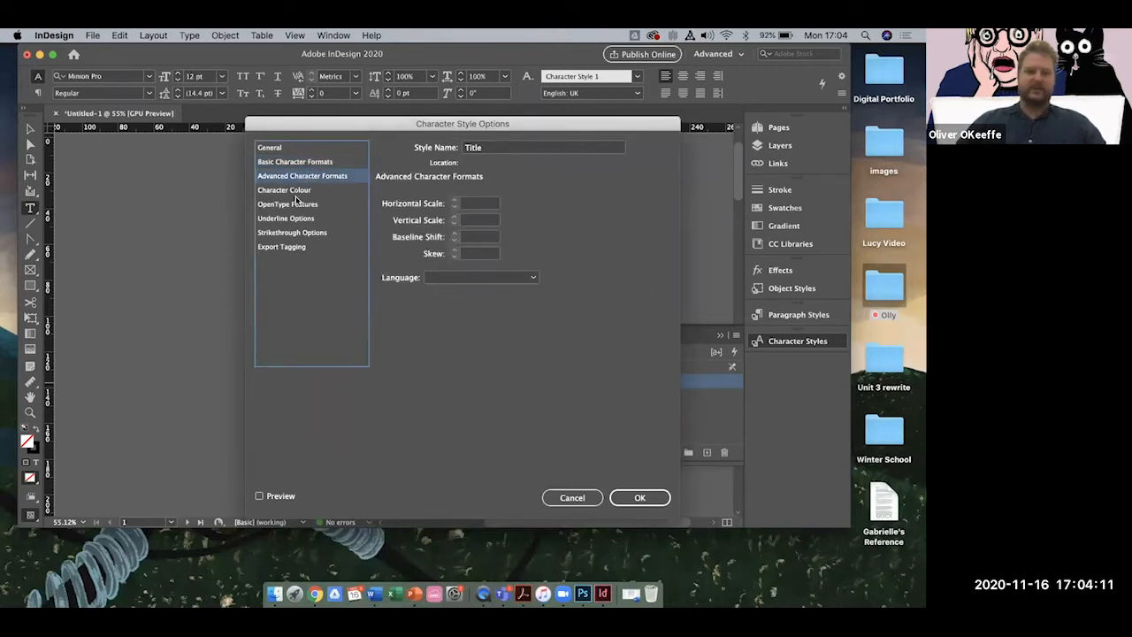
left_click(298, 192)
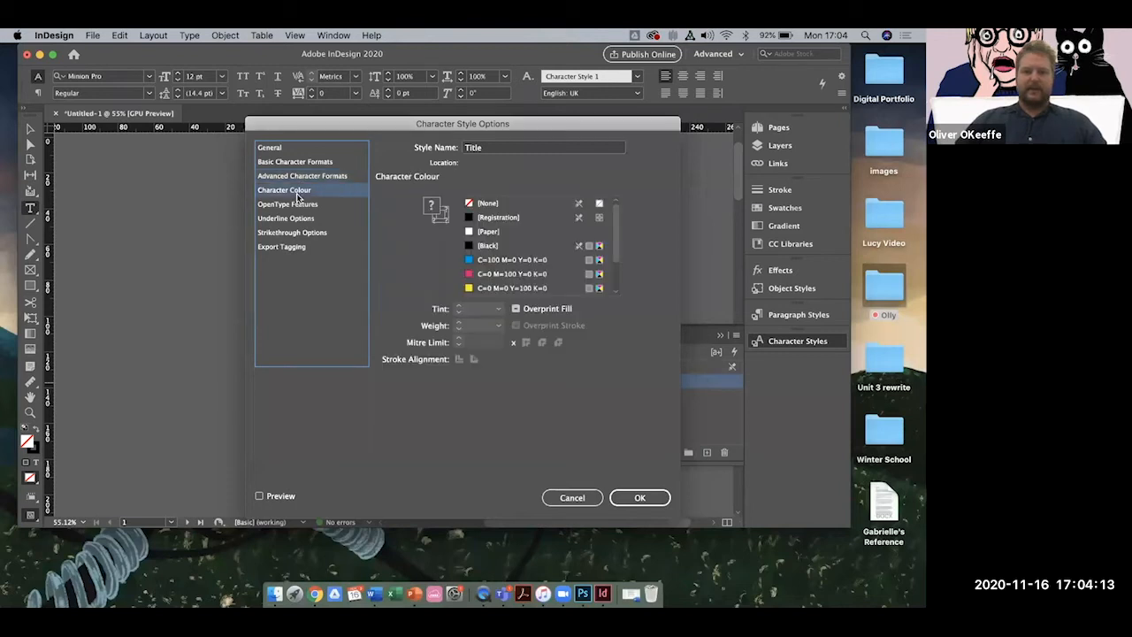
scroll(502, 244, "down", 3)
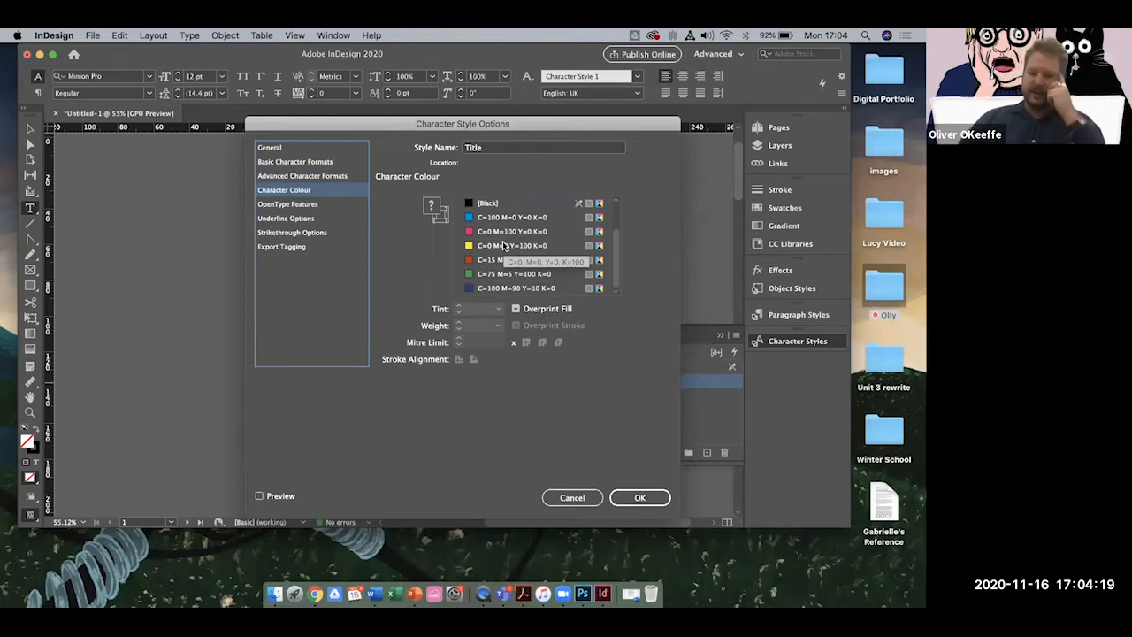
scroll(502, 244, "up", 3)
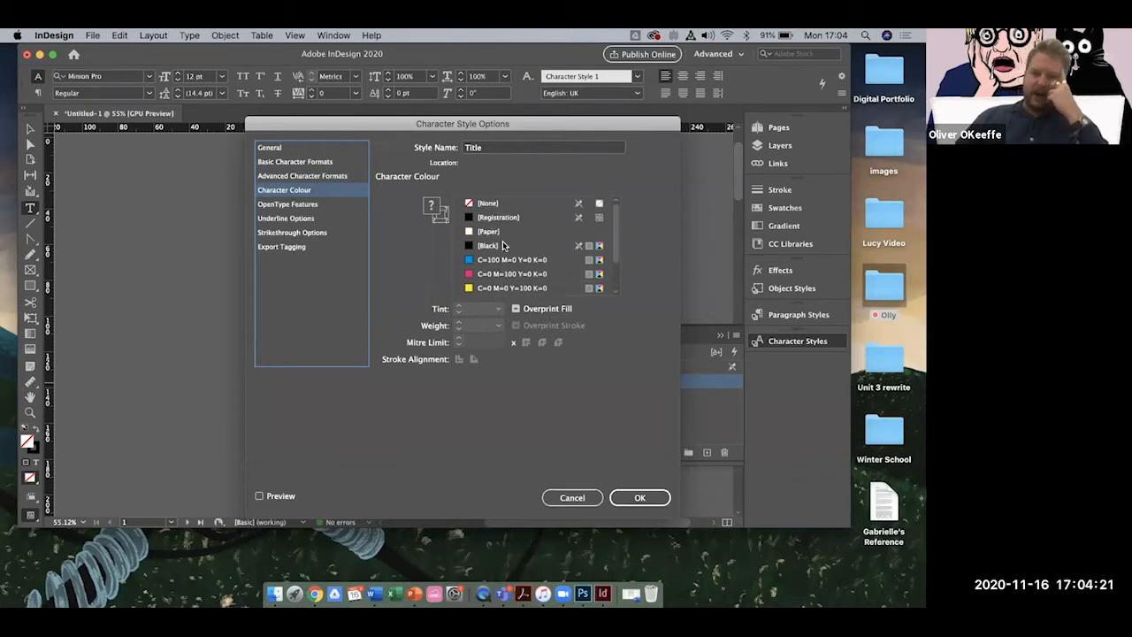
left_click(470, 261)
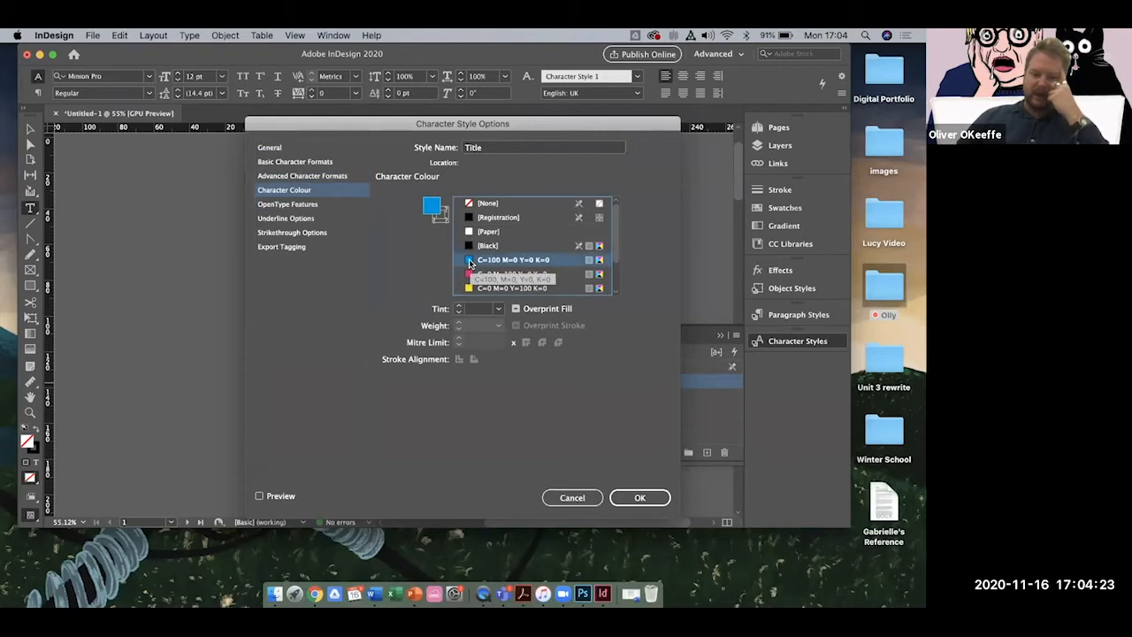
Return to the Title style's basic character formats and save the style.
left_click(292, 176)
left_click(295, 165)
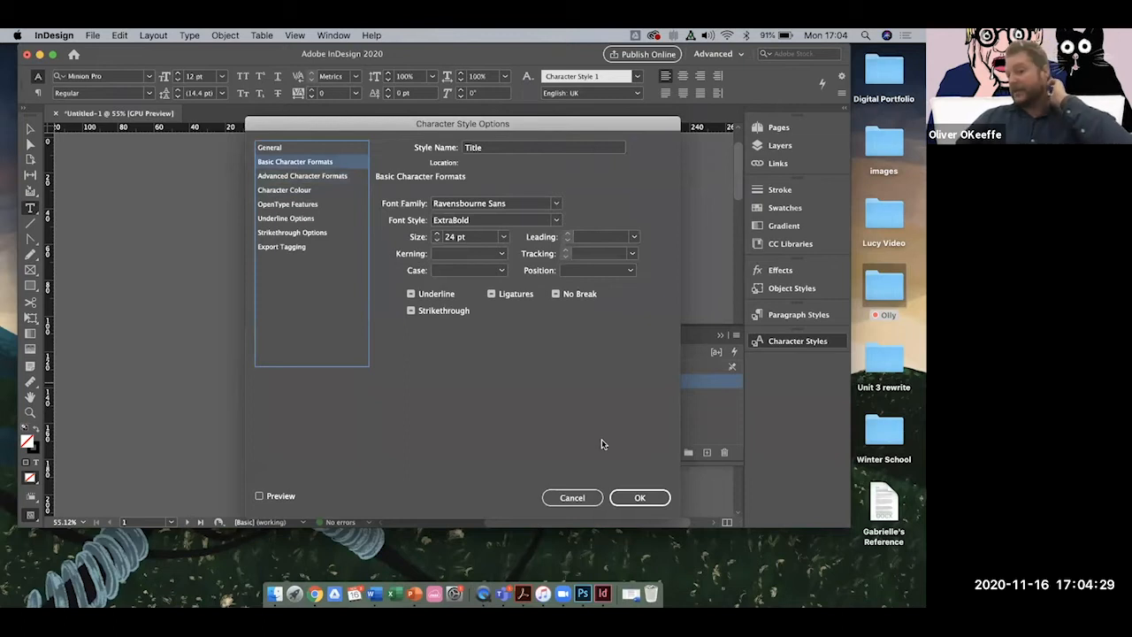
left_click(640, 495)
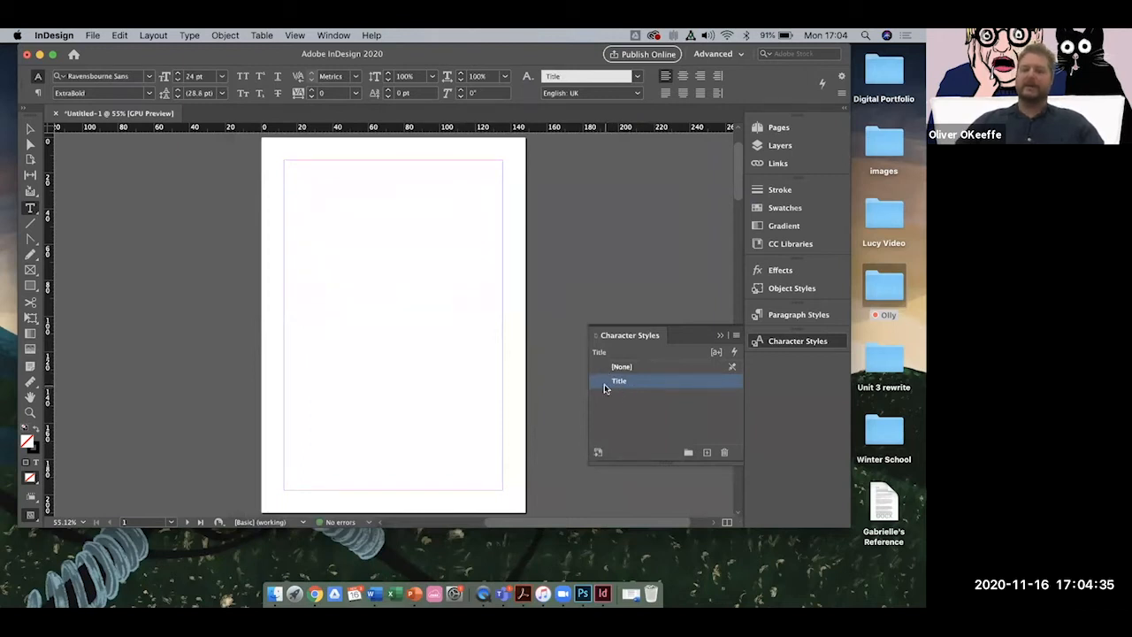
Add a second character style based on Title and rename it Body in its basic character formats.
left_click(705, 456)
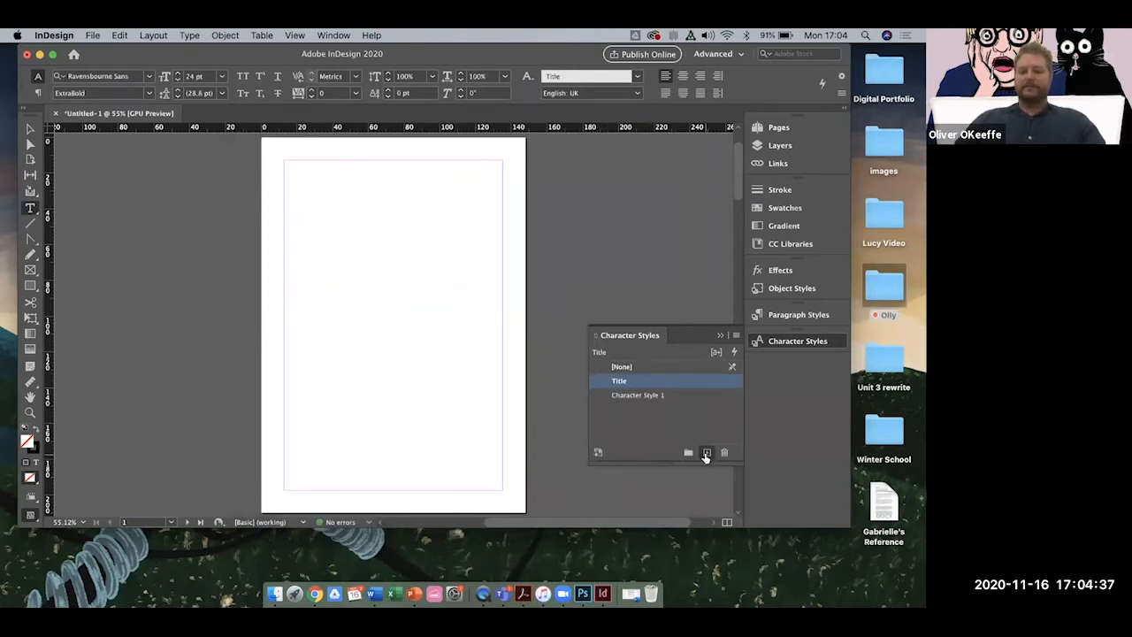
double_click(646, 395)
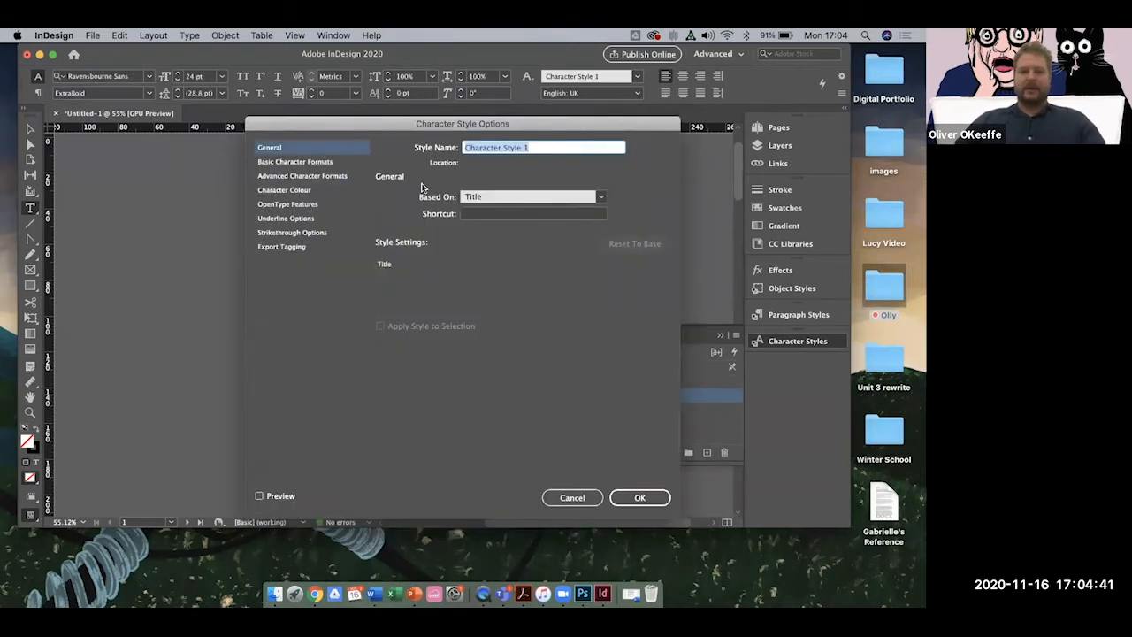
left_click(298, 162)
triple_click(542, 150)
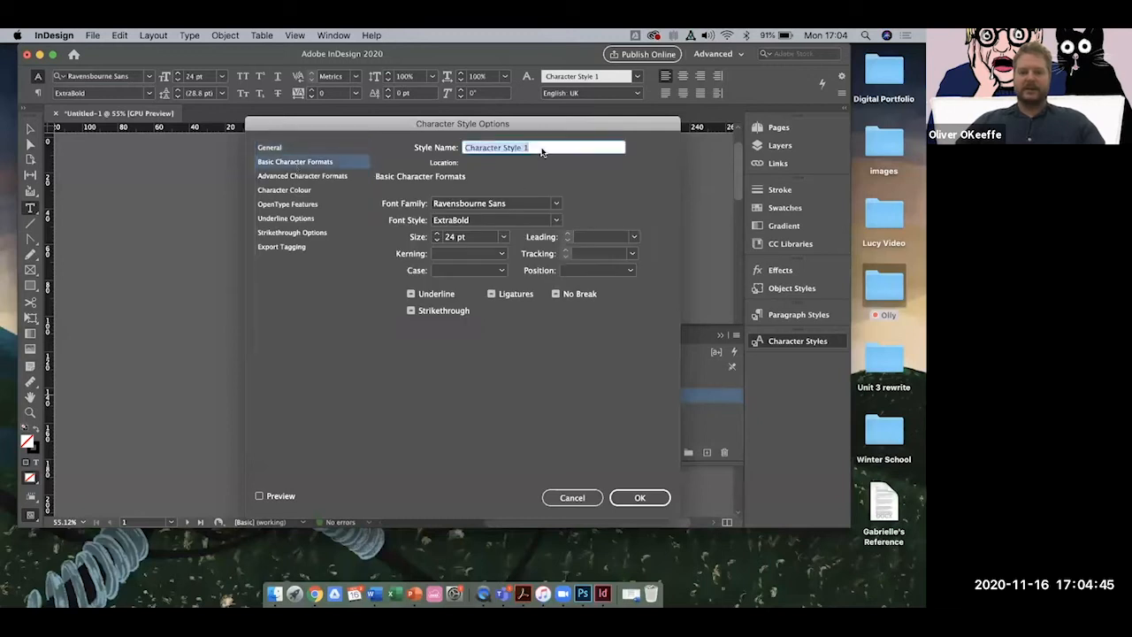
type("Body")
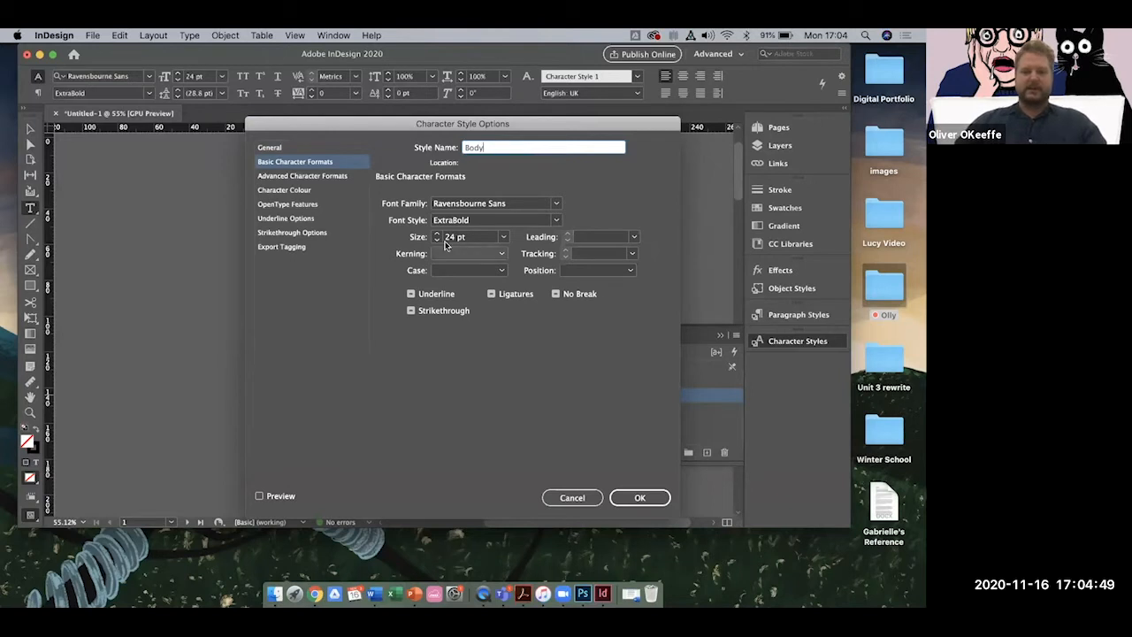
Set the Body style's size to 14 pt and its font style to Regular, and save the style.
left_click(476, 236)
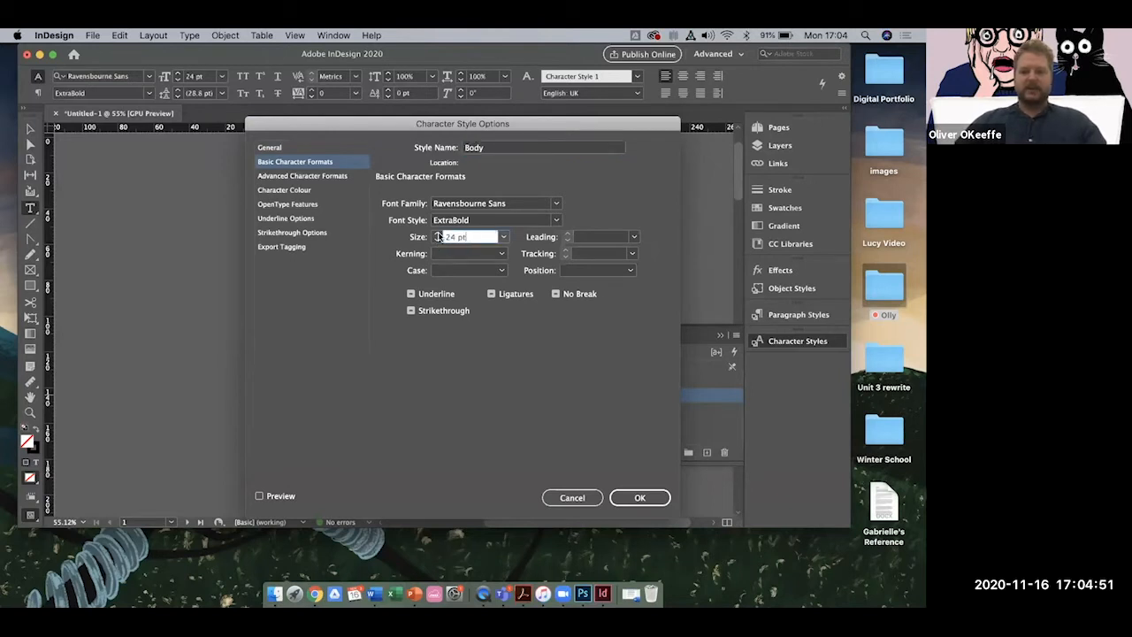
left_click(436, 240)
left_click(436, 240)
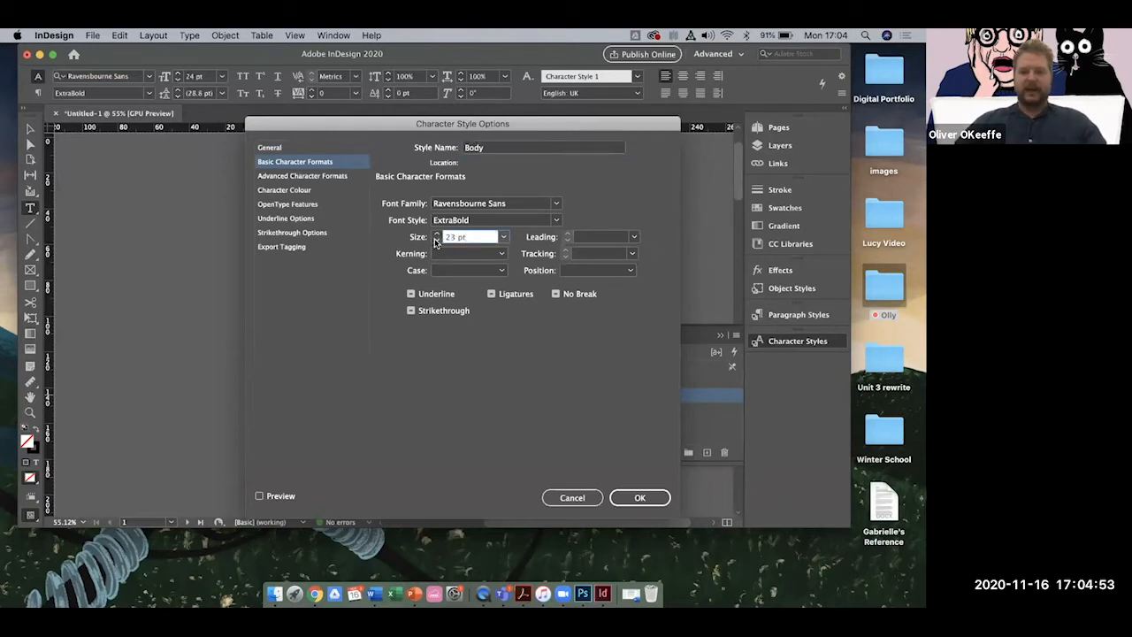
left_click(502, 237)
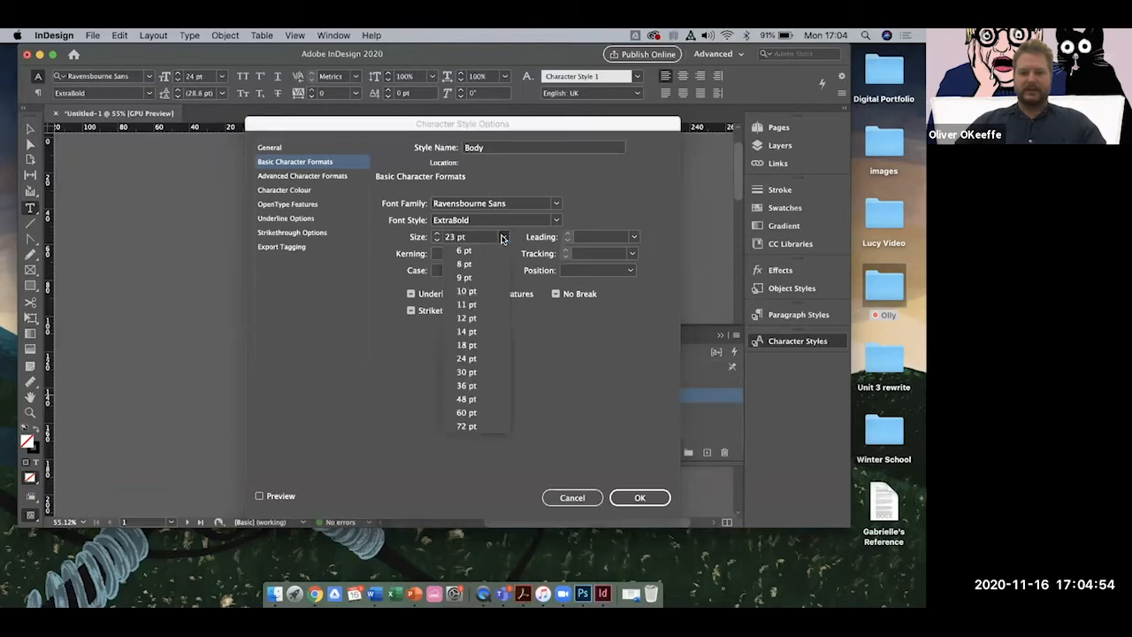
left_click(466, 332)
left_click(556, 221)
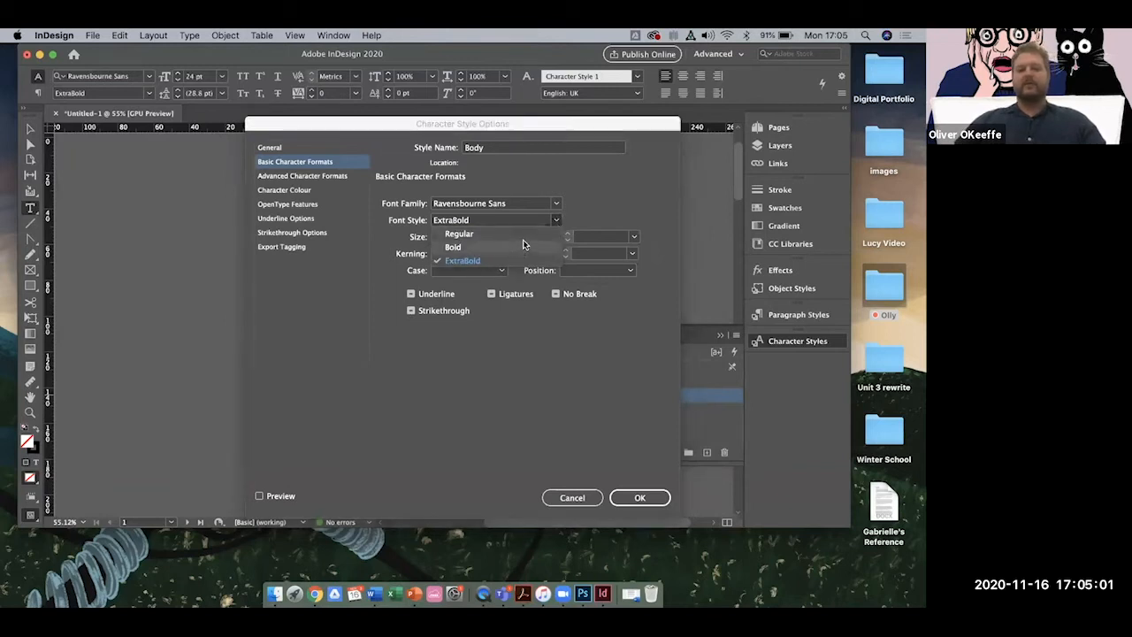
left_click(523, 236)
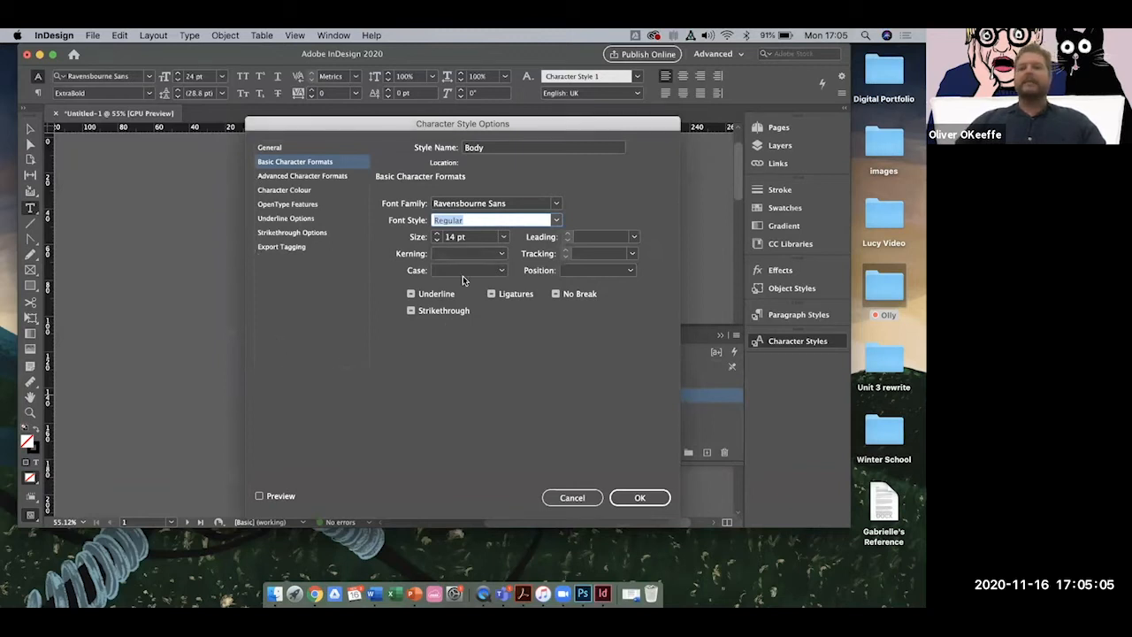
left_click(658, 498)
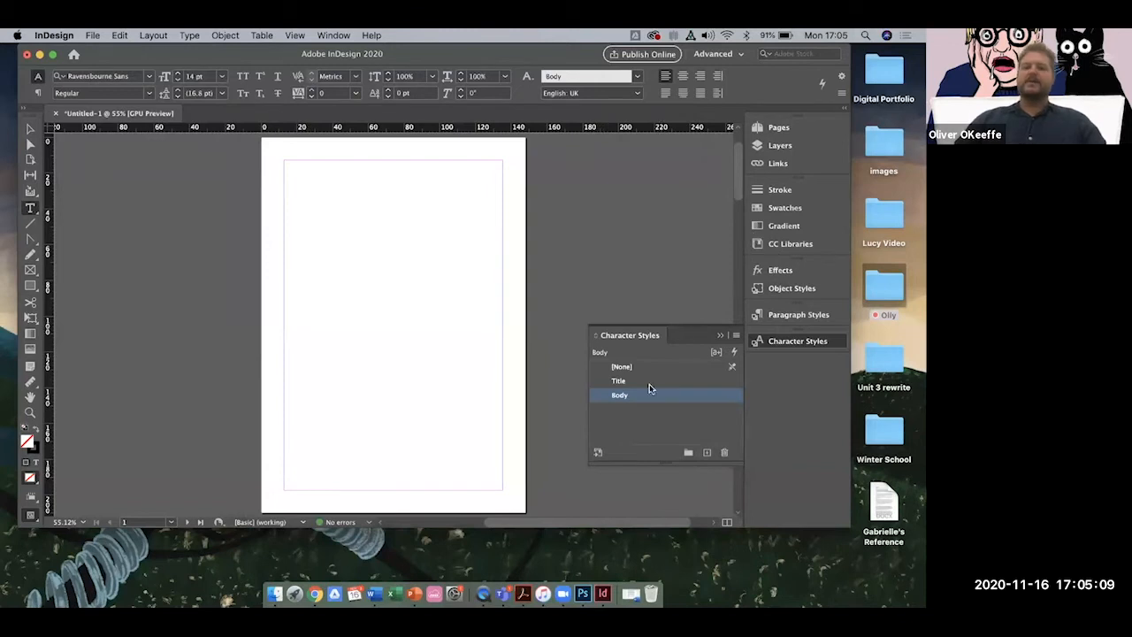
Close the character styles list, show the page overview and look through all the document's spreads from first page to last.
left_click(719, 338)
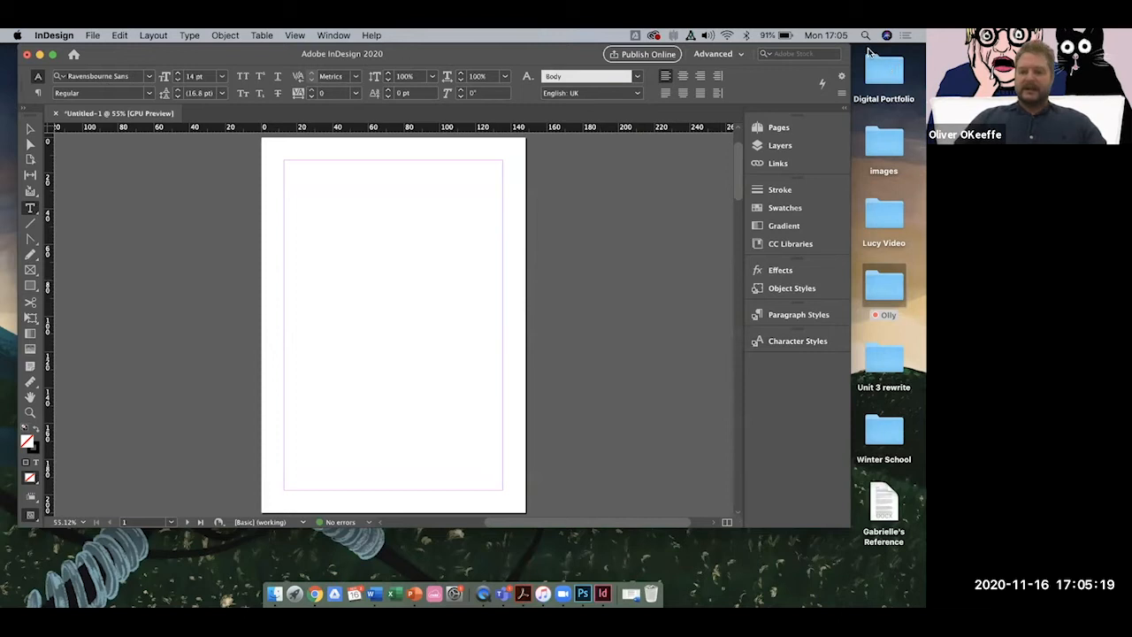
left_click(789, 128)
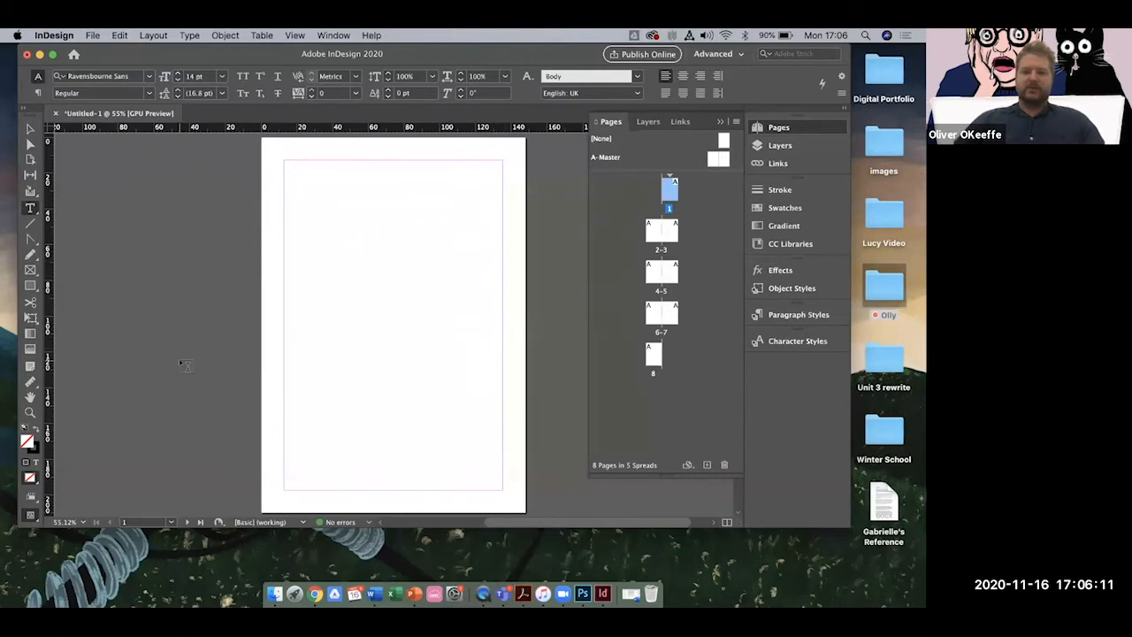
scroll(179, 359, "down", 10)
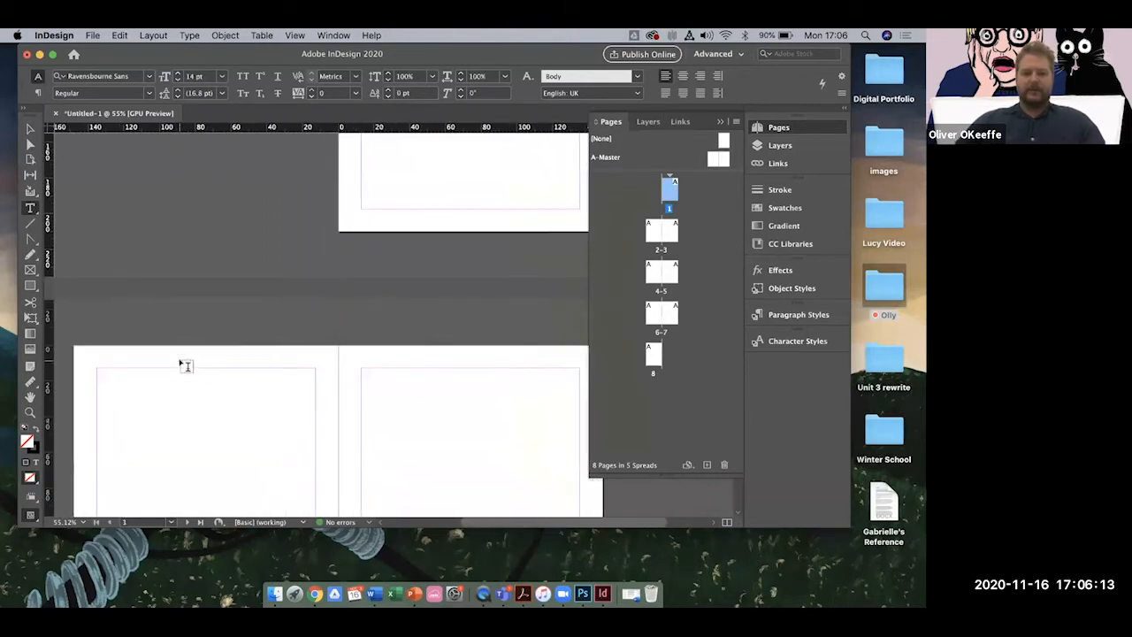
scroll(179, 362, "down", 10)
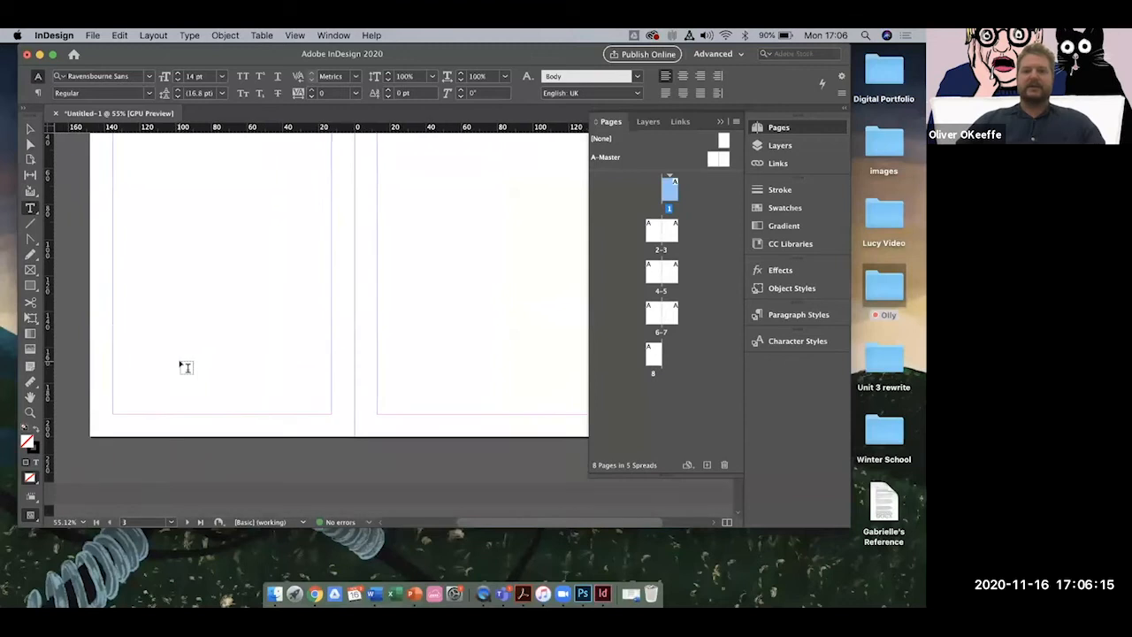
scroll(179, 360, "down", 15)
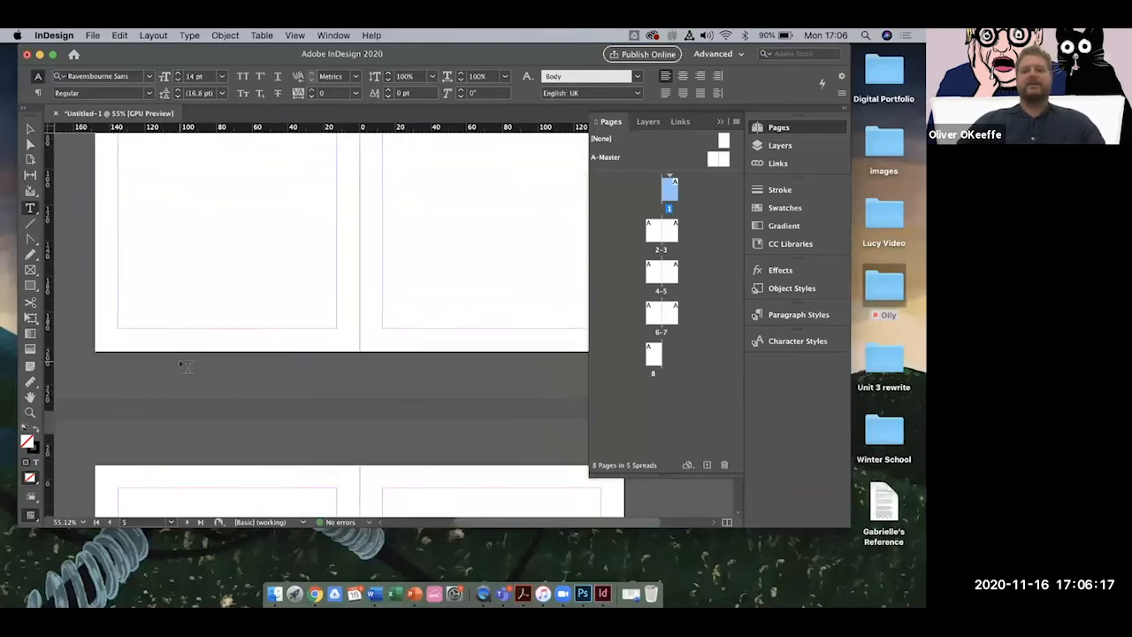
scroll(180, 365, "down", 12)
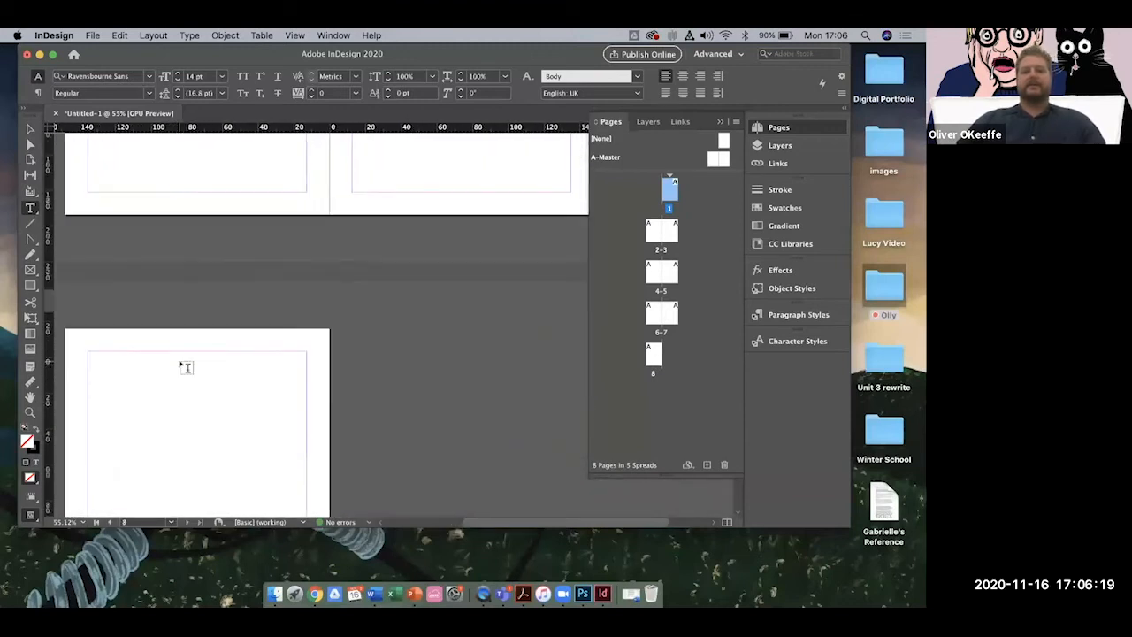
scroll(179, 365, "up", 20)
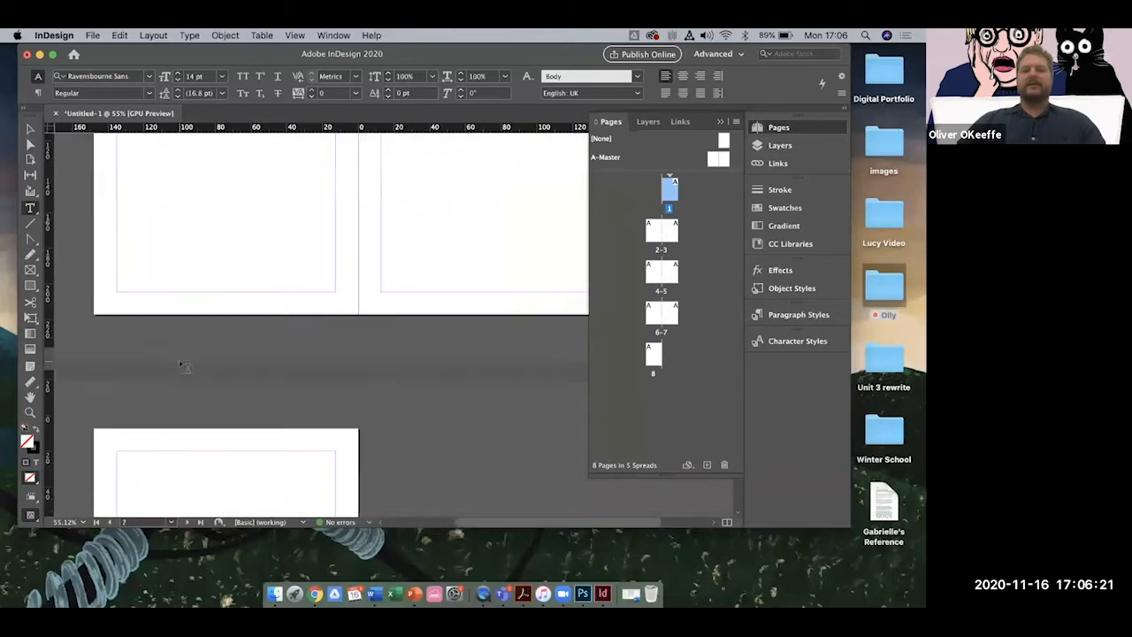
scroll(180, 363, "up", 10)
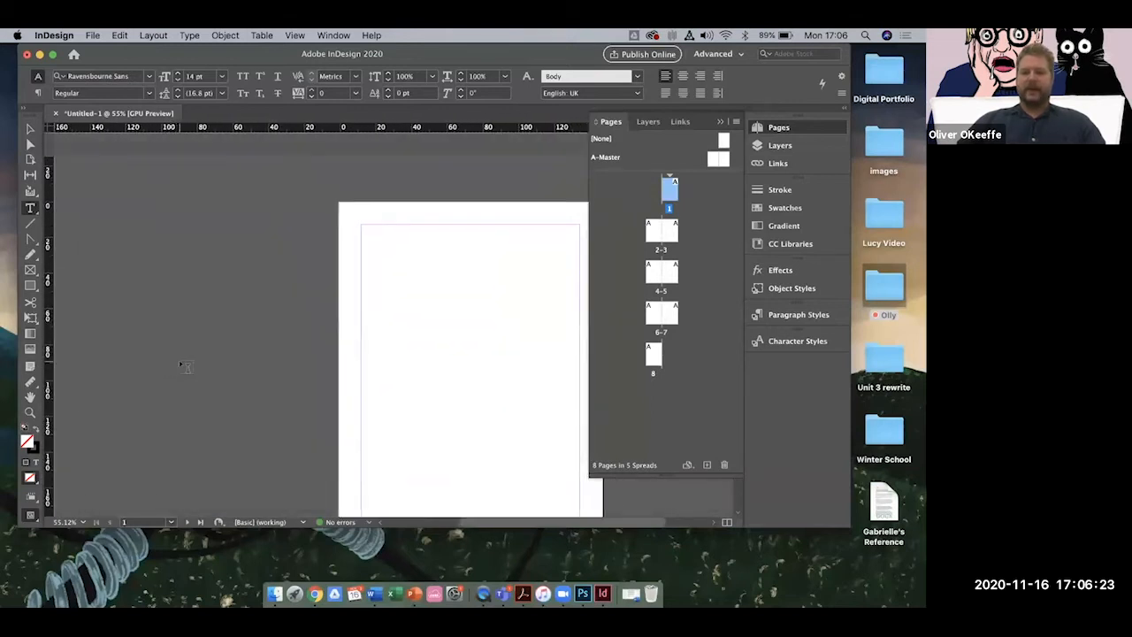
scroll(181, 364, "up", 2)
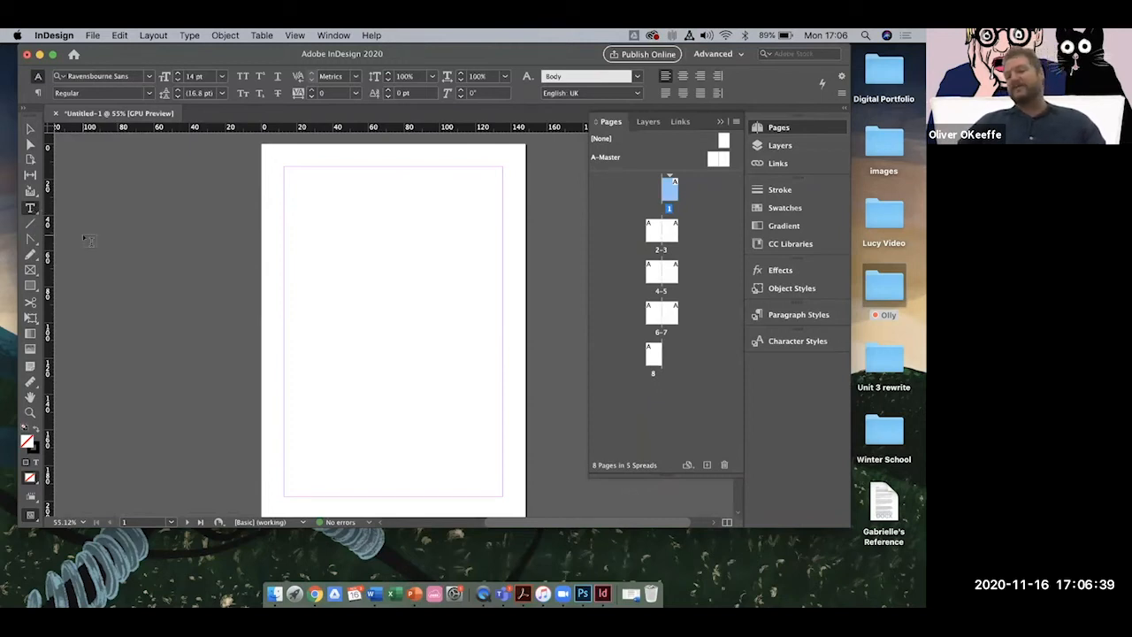
Draw a text frame about 123 mm wide and 35 mm high inside page 1's upper margins and enter Cover.
left_click(31, 129)
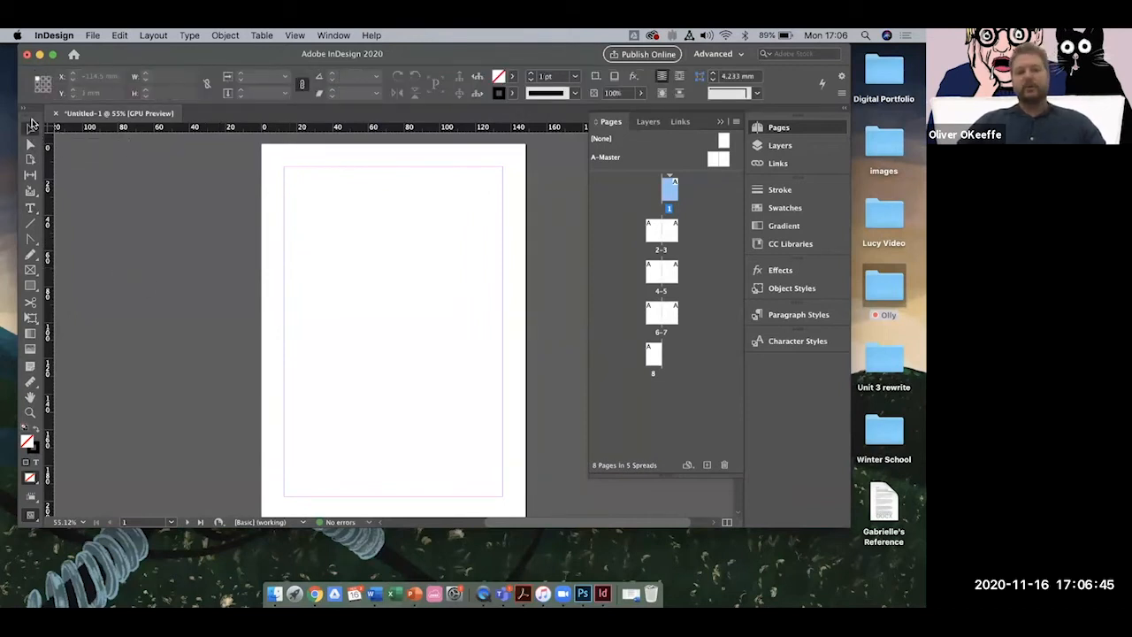
left_click(31, 212)
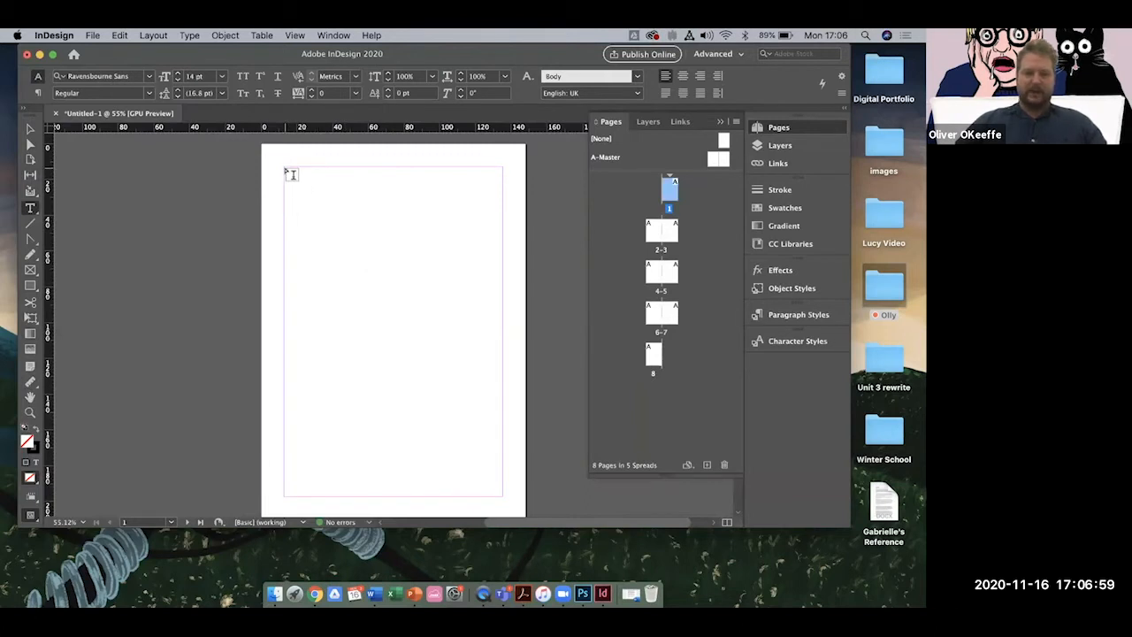
left_click_drag(289, 173, 501, 226)
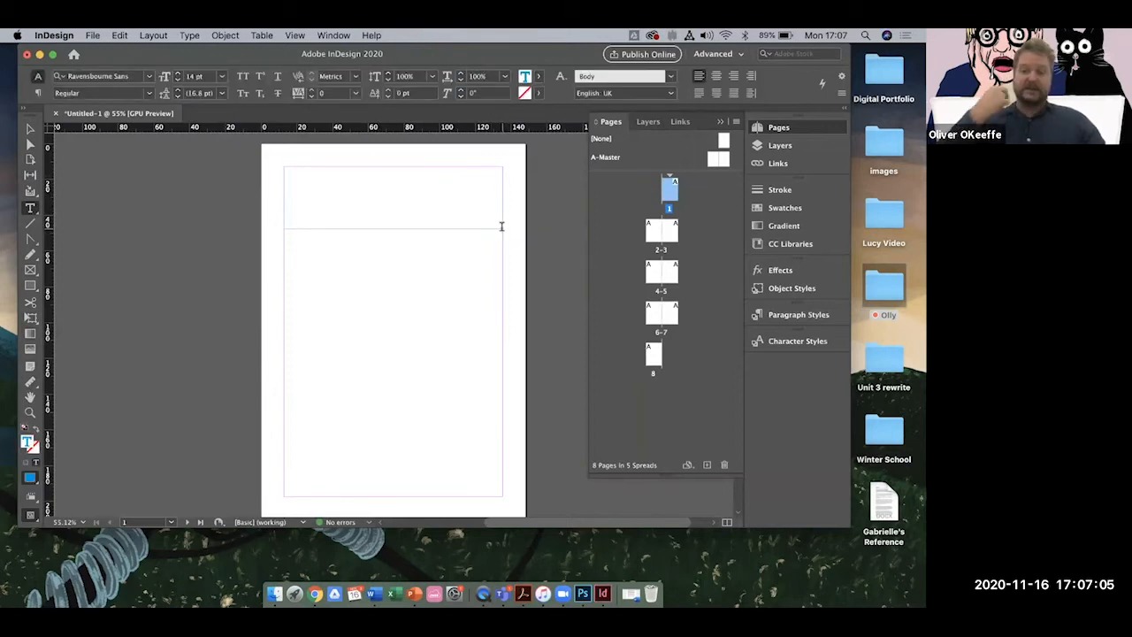
type("Cav")
key("BackSpace")
type("over")
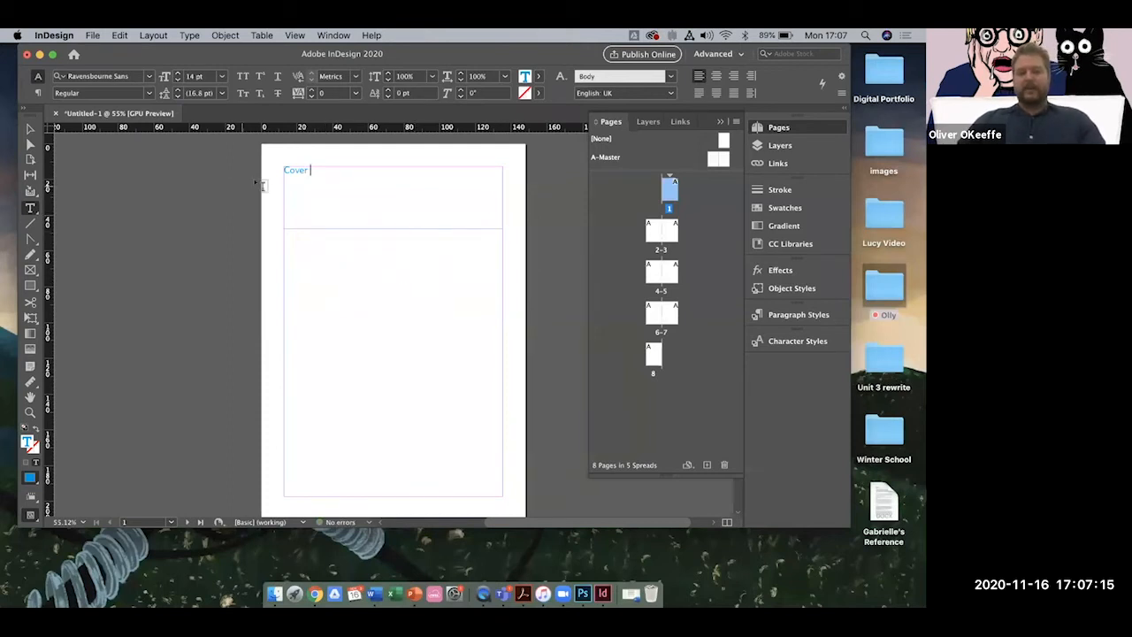
Apply the Title character style to the word Cover and deselect the text.
left_click_drag(316, 172, 273, 173)
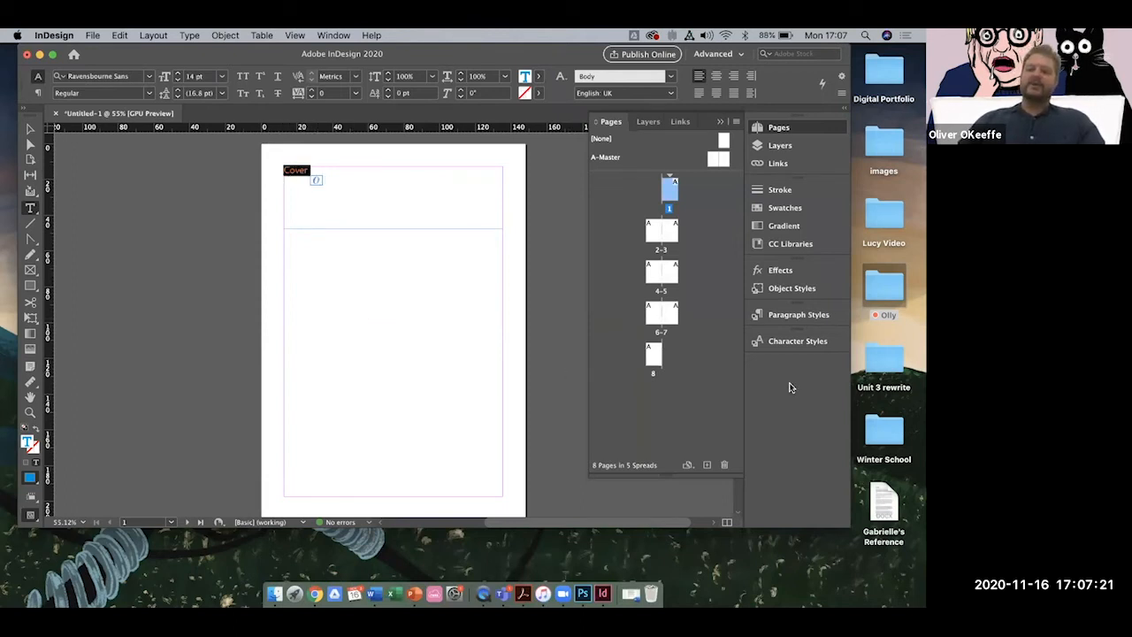
left_click(797, 341)
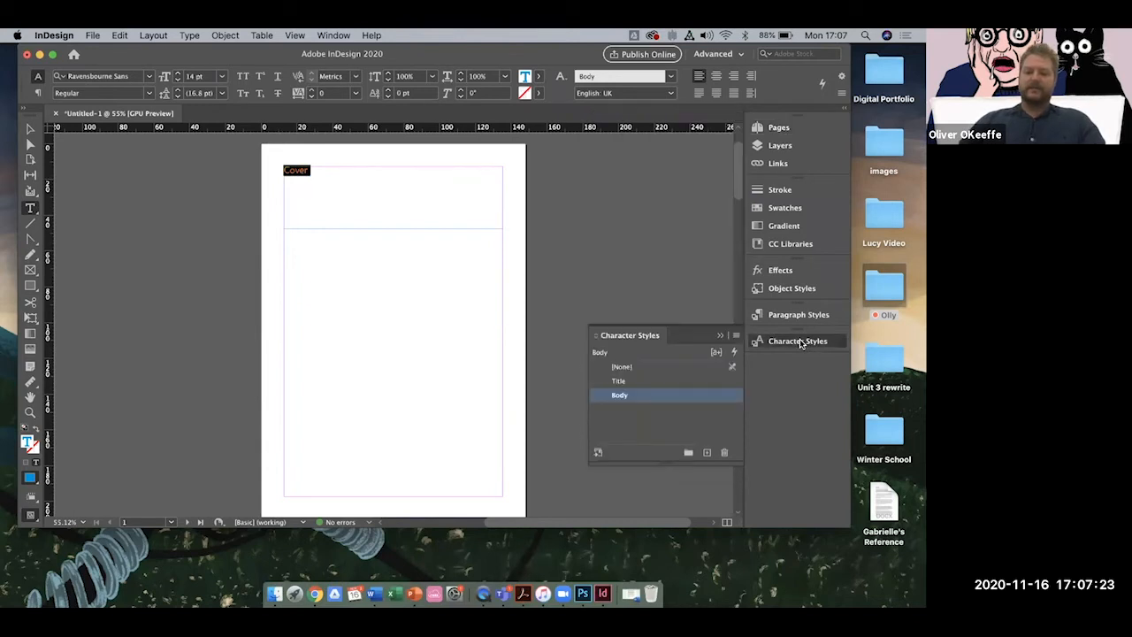
left_click(620, 382)
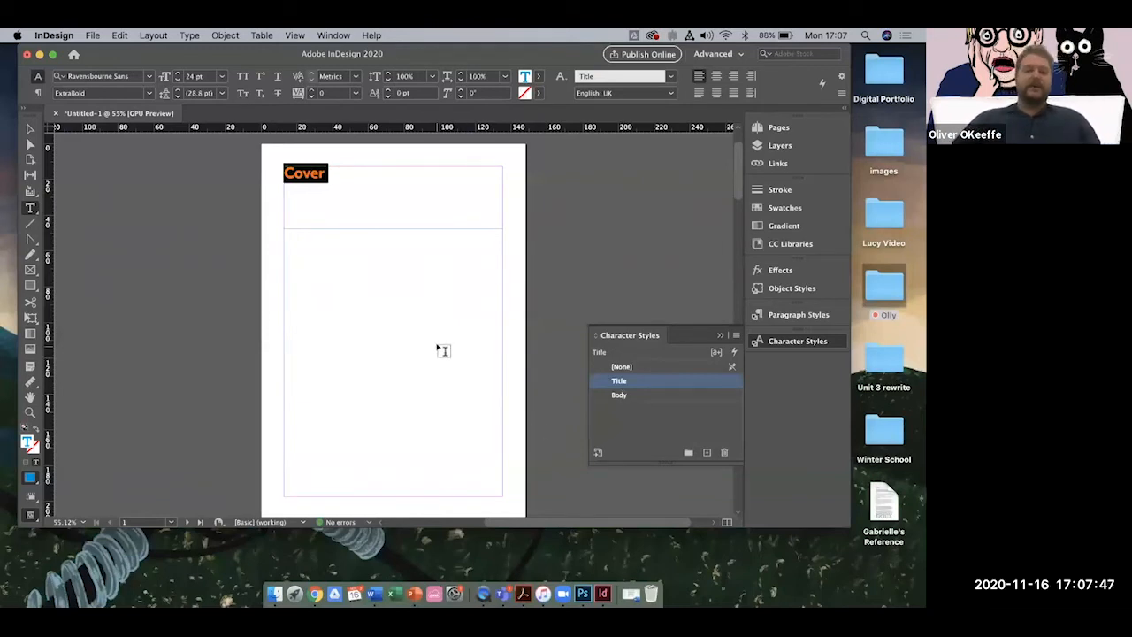
left_click(366, 268)
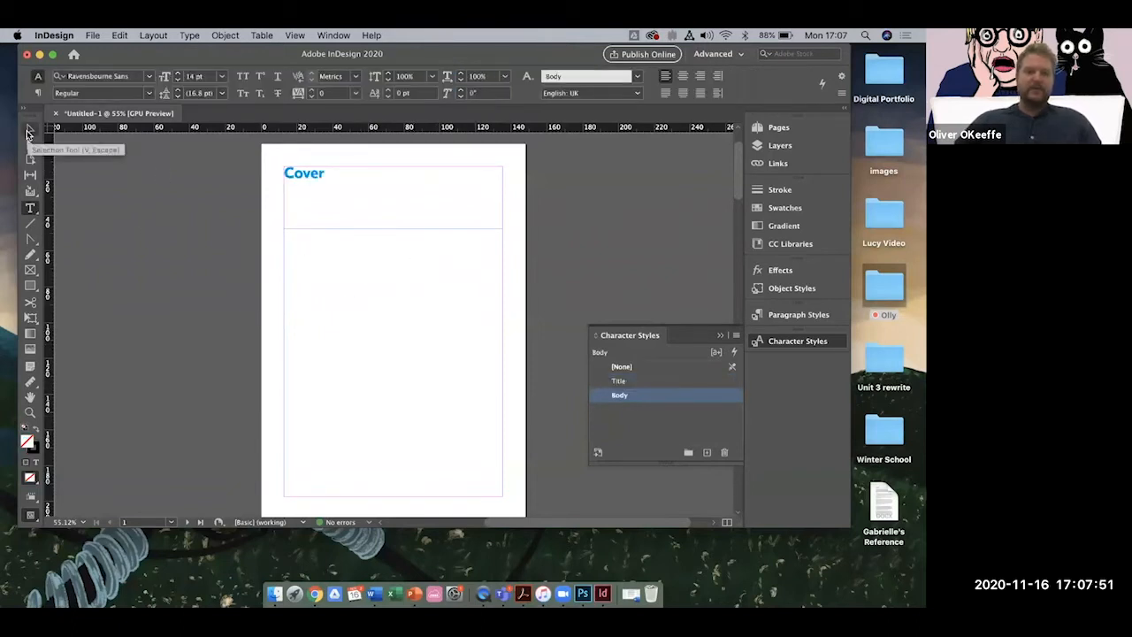
Move the Cover text frame down and slightly right to about X 16.5 mm, Y 30.5 mm.
left_click(29, 130)
left_click(458, 220)
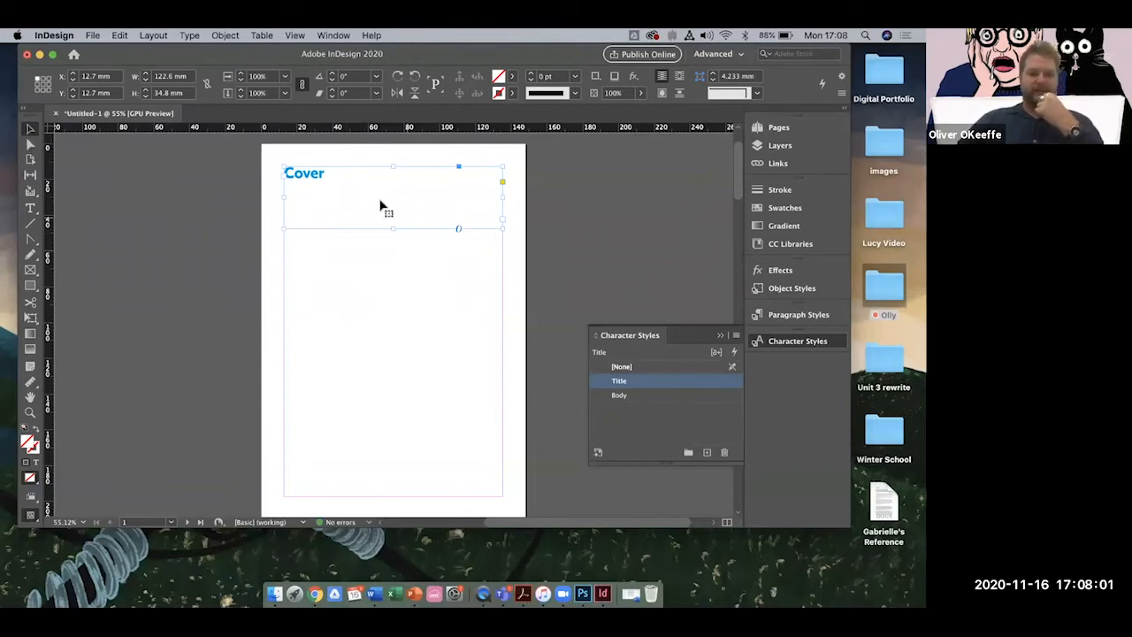
left_click_drag(384, 194, 392, 228)
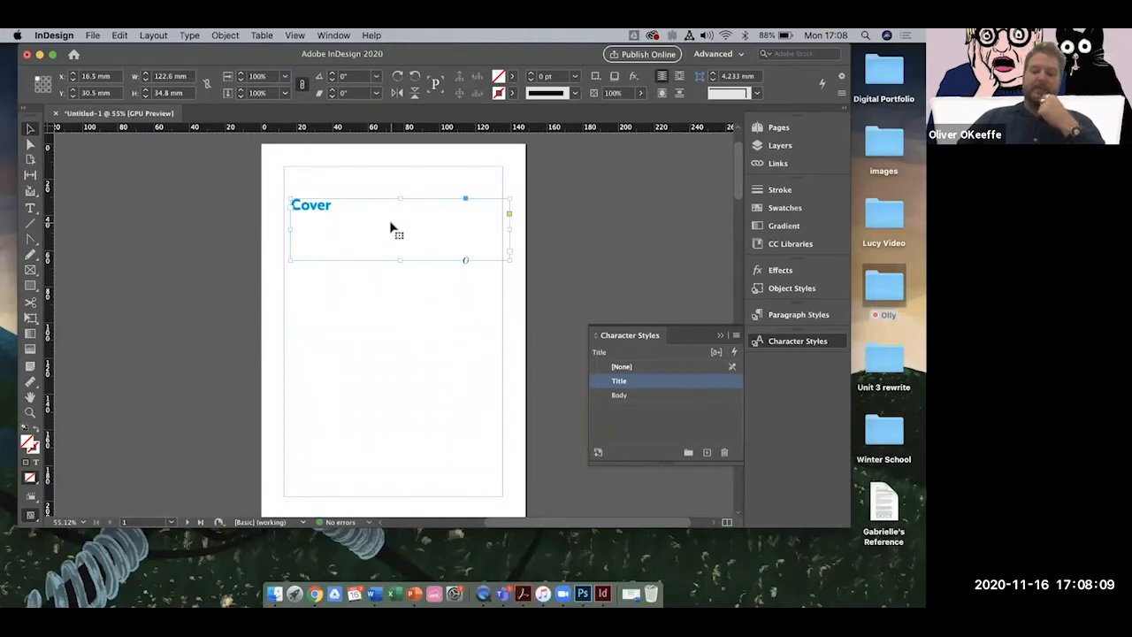
Nudge the Cover text frame up and right to about X 19.75 mm, Y 26 mm.
left_click_drag(390, 227, 390, 228)
key("Up")
key("Up")
key("Up")
key("Up")
key("Up")
key("Up")
key("Up")
key("Up")
key("Up")
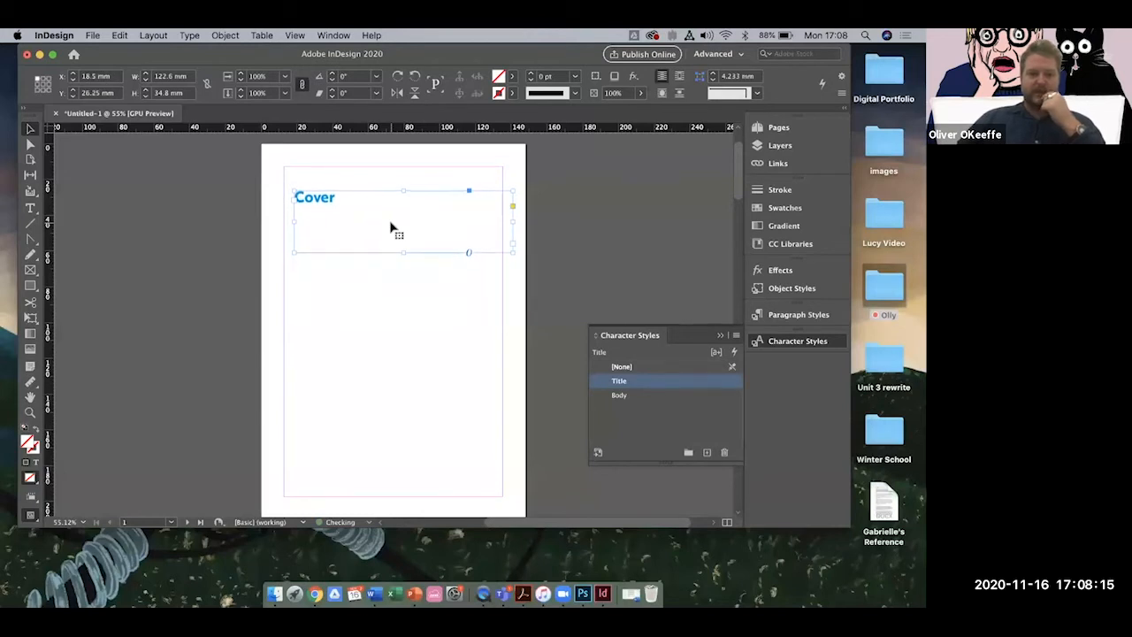
key("Right")
key("Right")
key("Right")
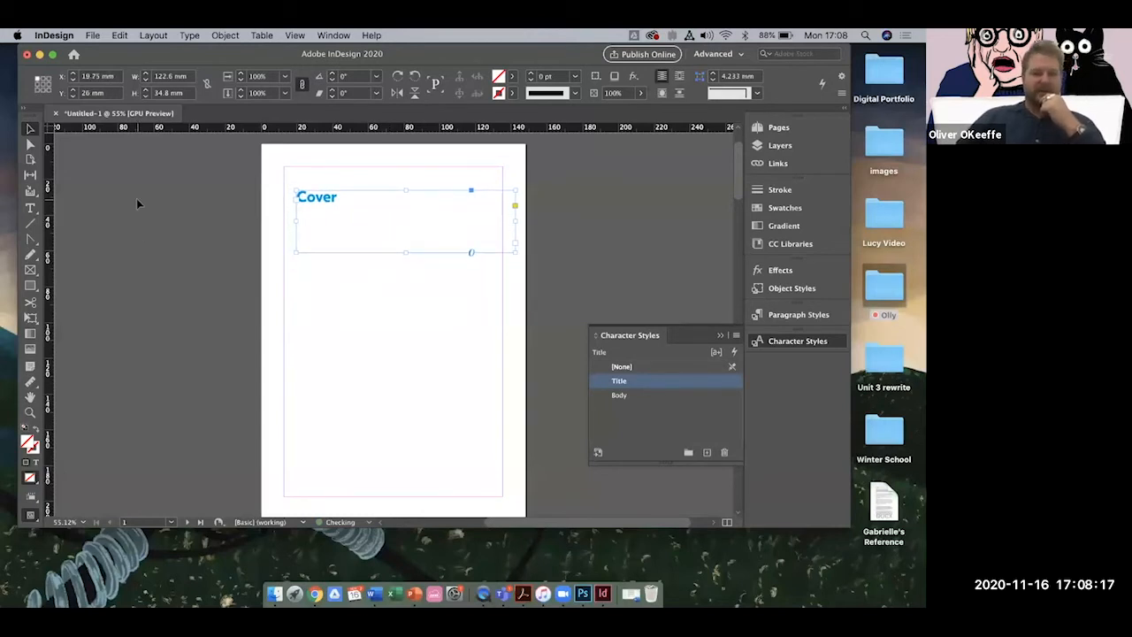
Select the word Cover inside its text frame with the Type tool.
left_click(29, 209)
left_click_drag(343, 196, 290, 193)
left_click(344, 209)
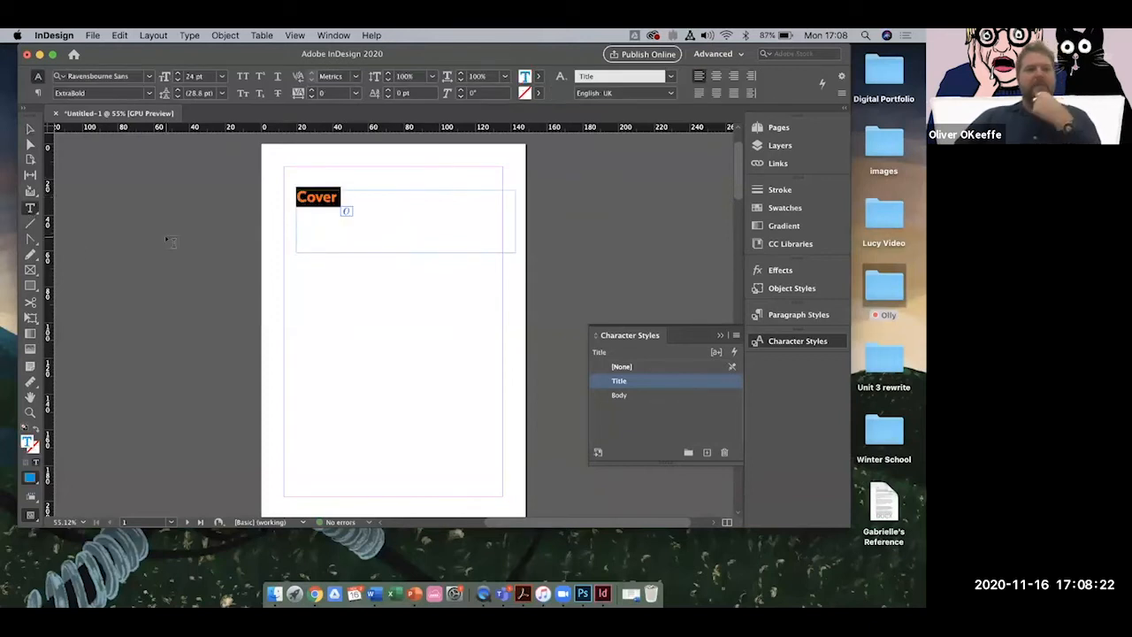
left_click(30, 208)
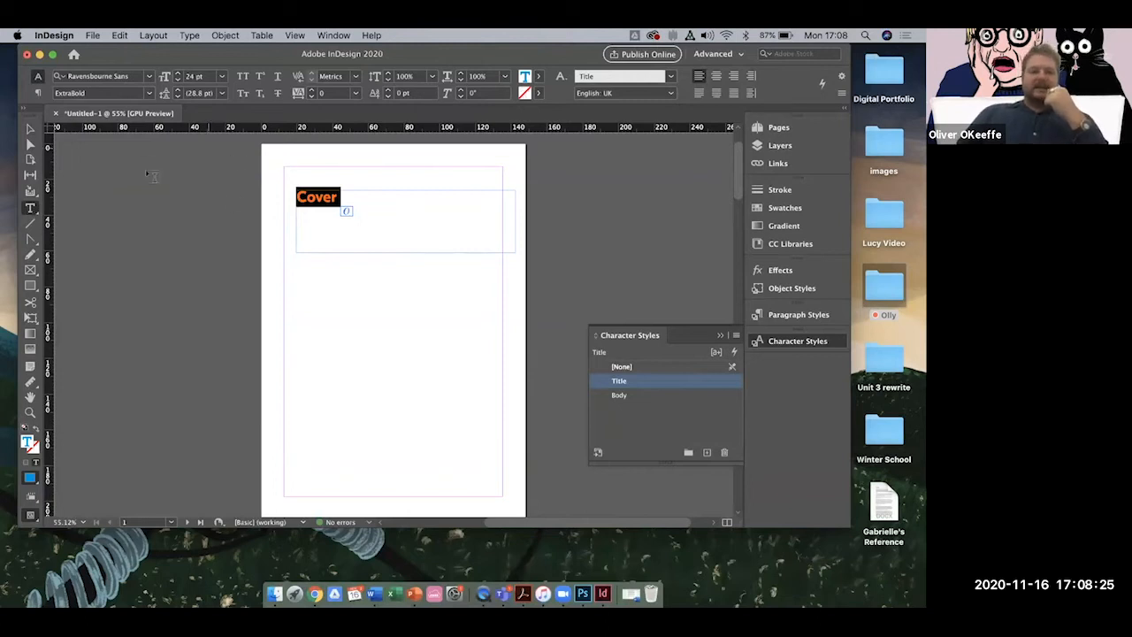
Increase the font size of the word Cover to 37 pt and deselect the text.
left_click(178, 77)
left_click(179, 77)
left_click(179, 77)
left_click(179, 77)
left_click(179, 77)
left_click(178, 77)
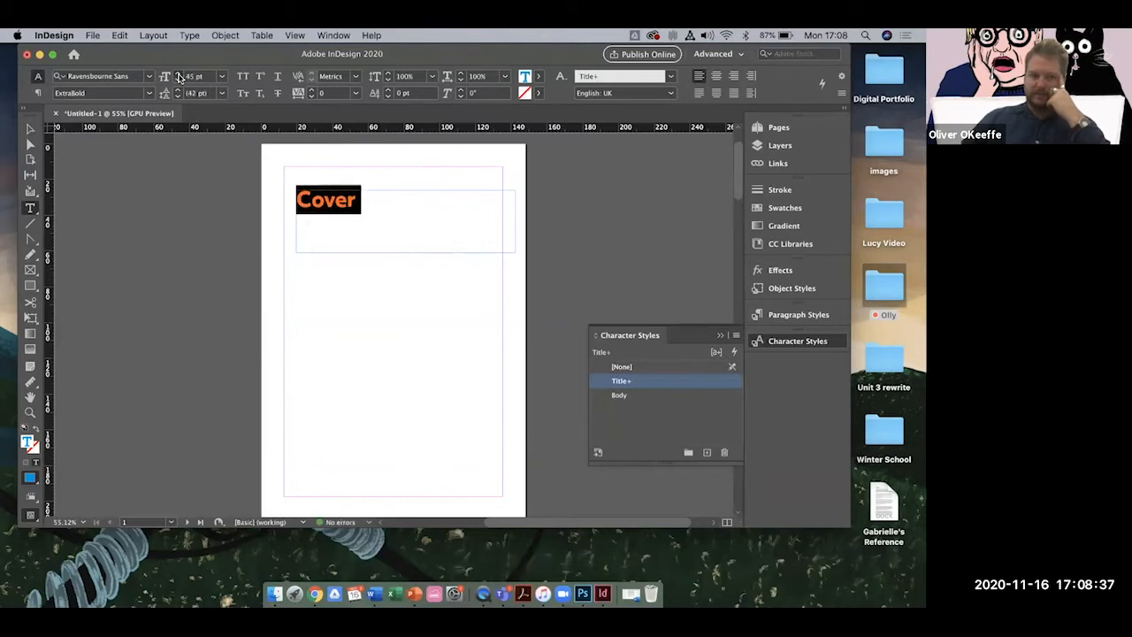
left_click(178, 77)
left_click(179, 77)
left_click(177, 81)
left_click(177, 80)
left_click(178, 81)
left_click(178, 81)
left_click(177, 80)
left_click(178, 80)
left_click(177, 80)
left_click(178, 80)
left_click(178, 80)
left_click(178, 80)
left_click(178, 81)
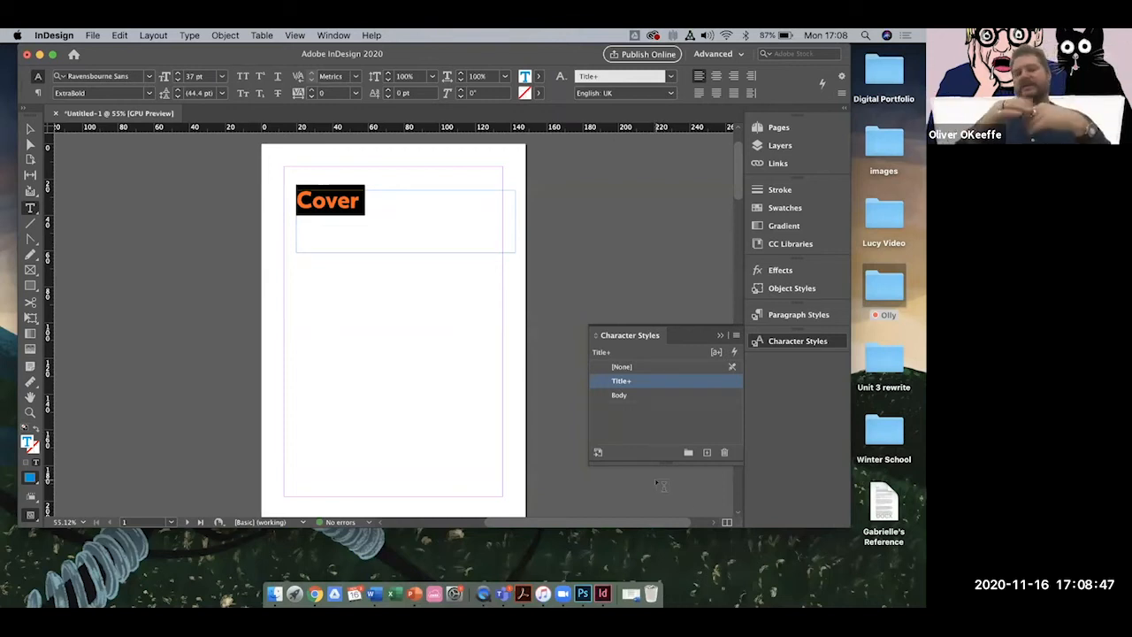
left_click(408, 395)
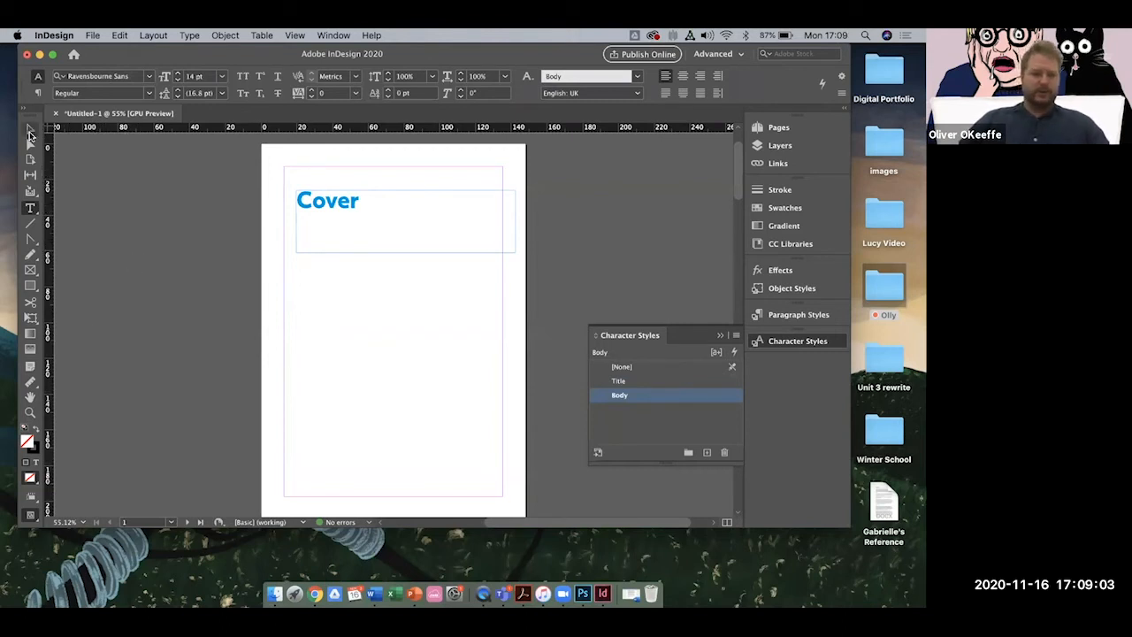
Draw a rectangular image frame about 122.6 by 104 mm below the Cover text, at about X 15 mm, Y 70 mm.
left_click(31, 272)
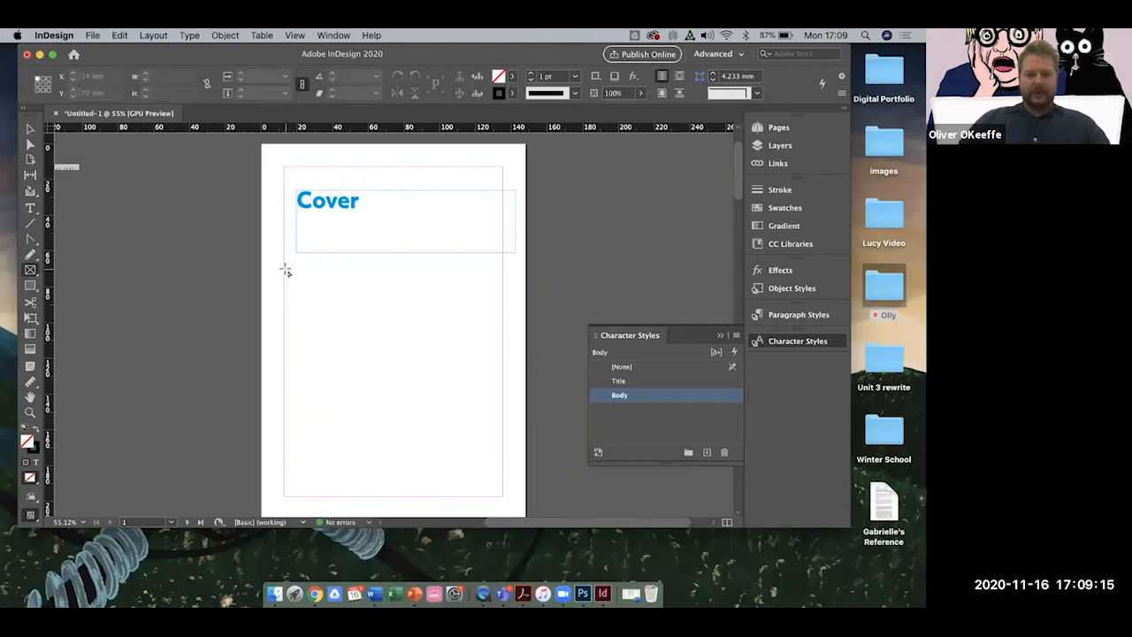
left_click_drag(287, 270, 506, 455)
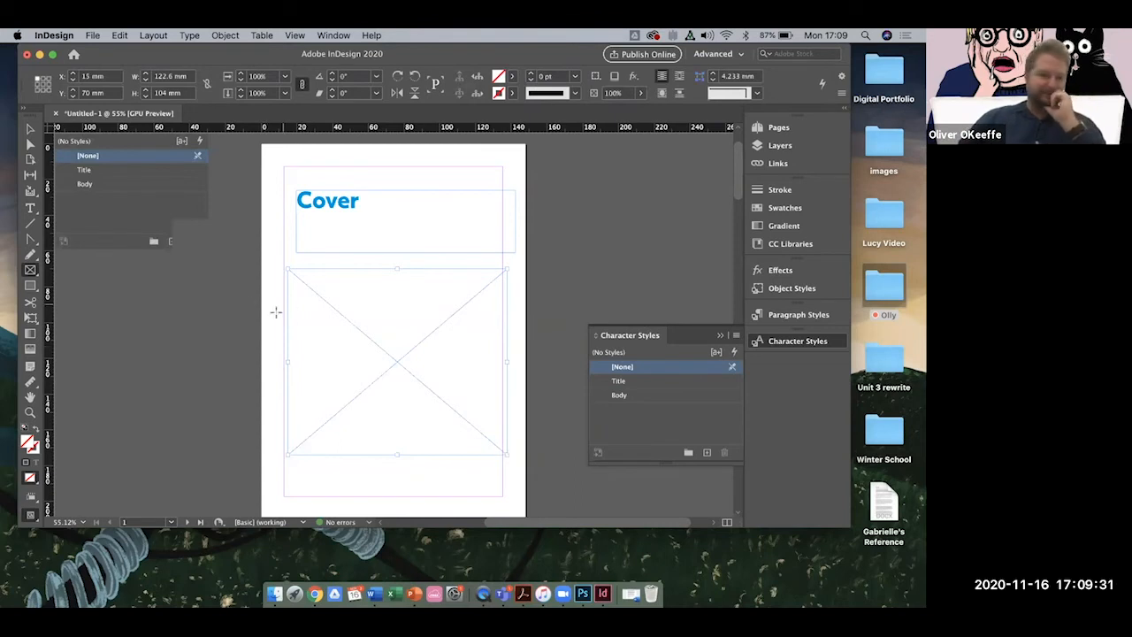
Place Weekofwork.jpg from the finished images folder inside the desktop's images folder into the cover's image frame.
left_click(93, 36)
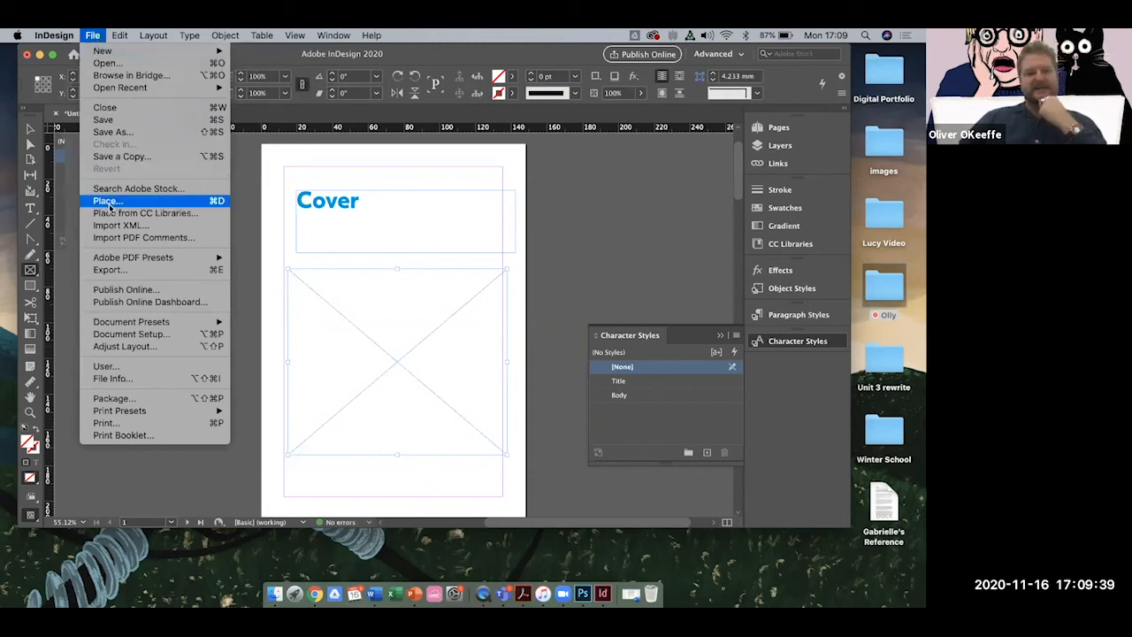
left_click(107, 200)
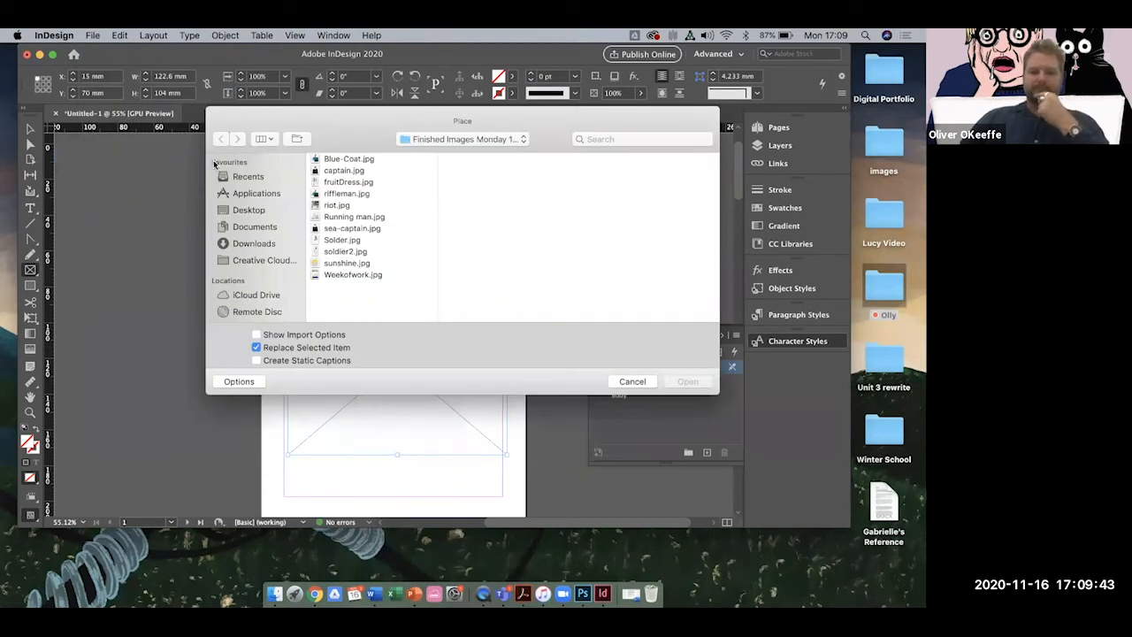
left_click(260, 223)
left_click(258, 213)
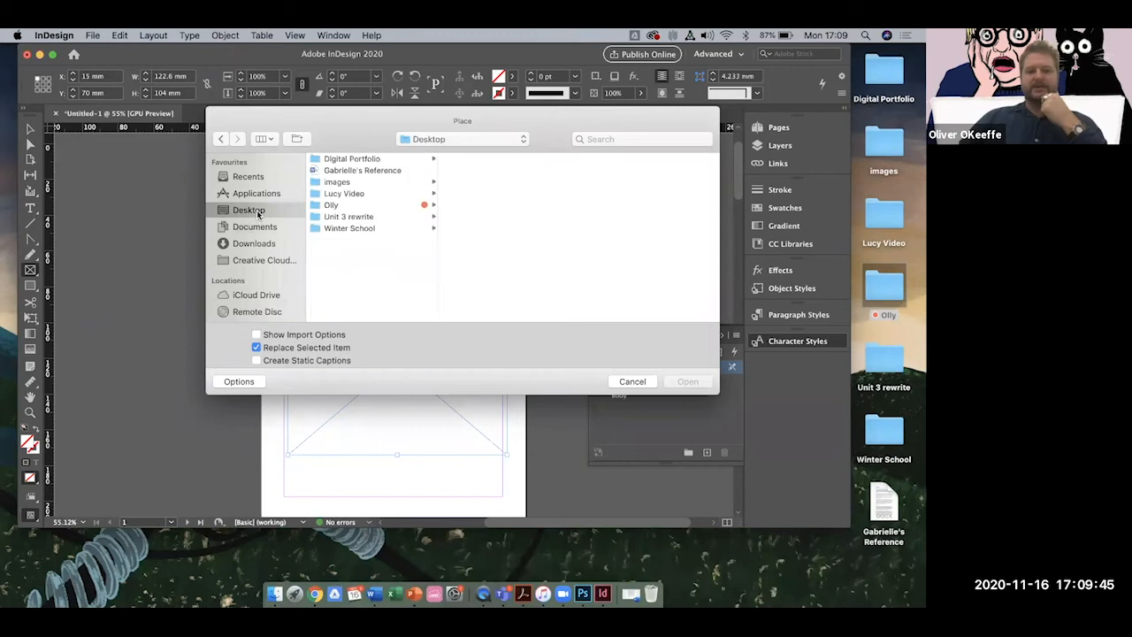
left_click(345, 182)
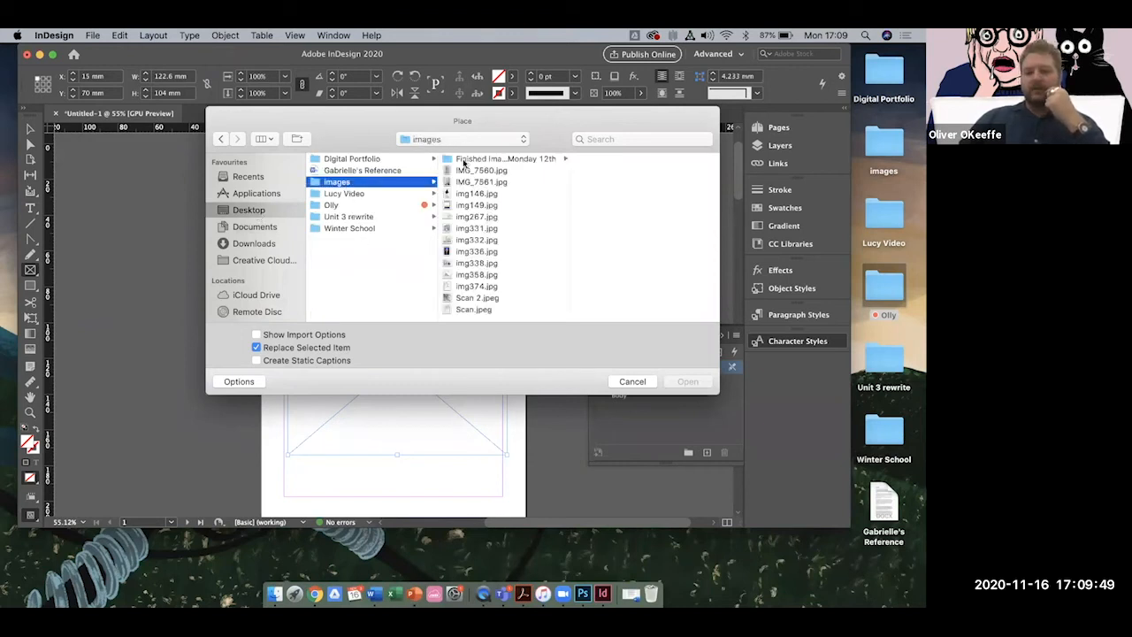
left_click(476, 160)
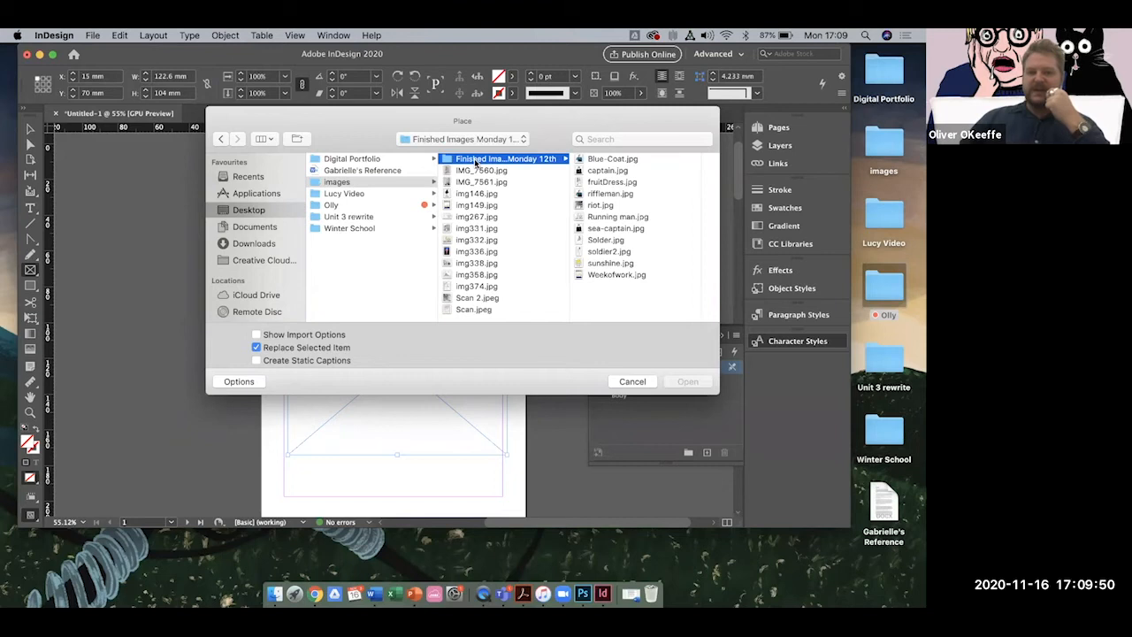
left_click(619, 160)
key("Down")
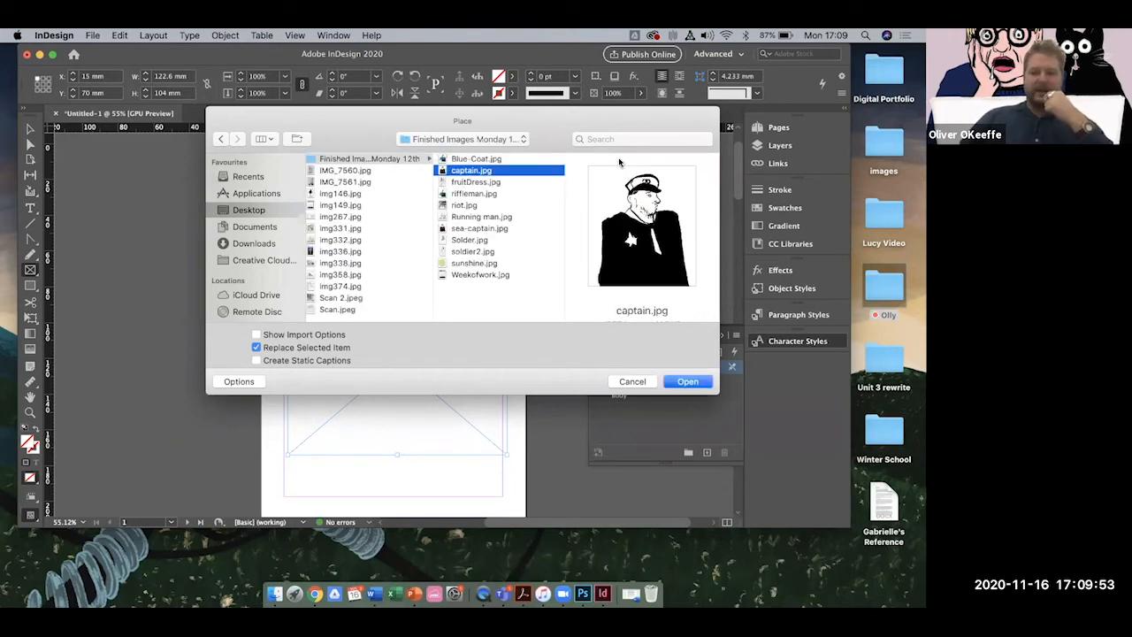
key("Down")
key("Down")
key("Down")
key("Down")
key("Down")
key("Down")
key("Down")
key("Down")
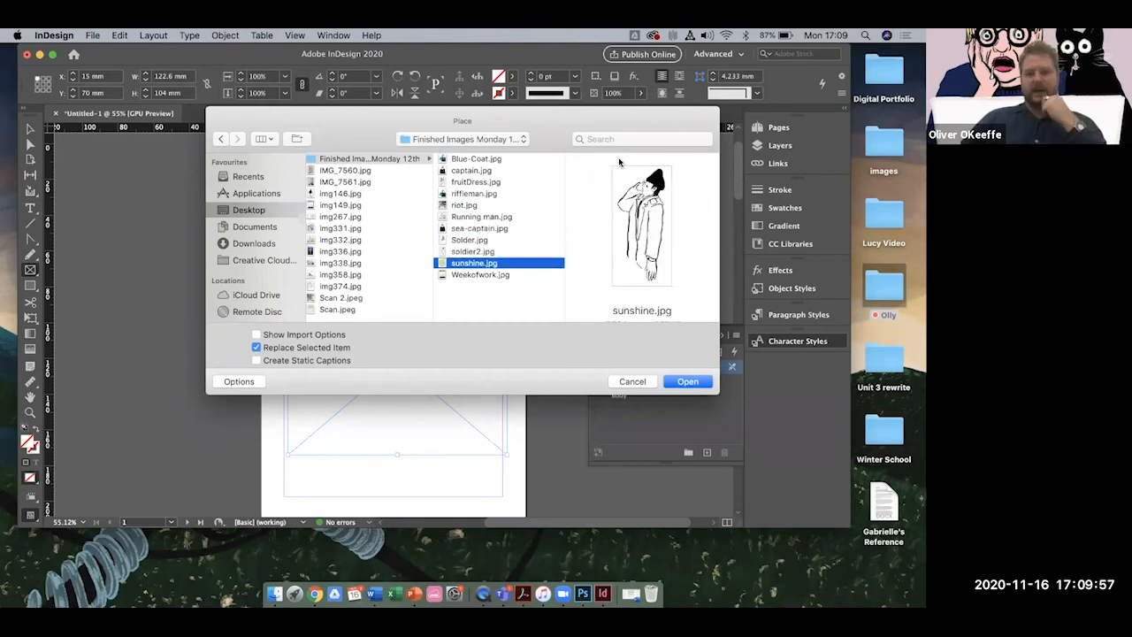
key("Down")
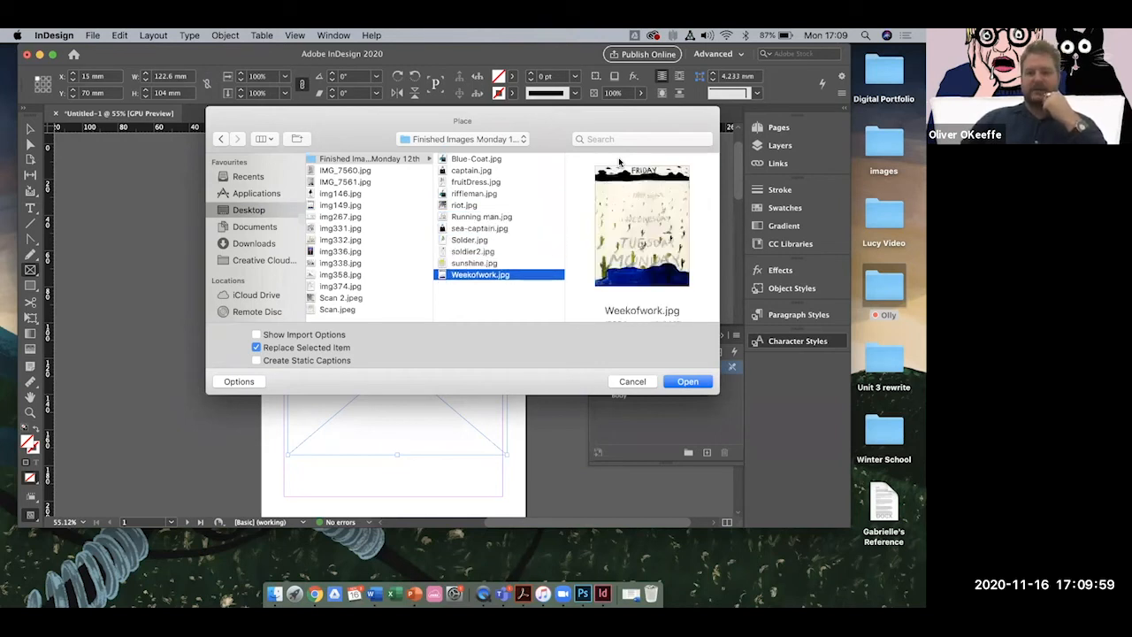
key("Return")
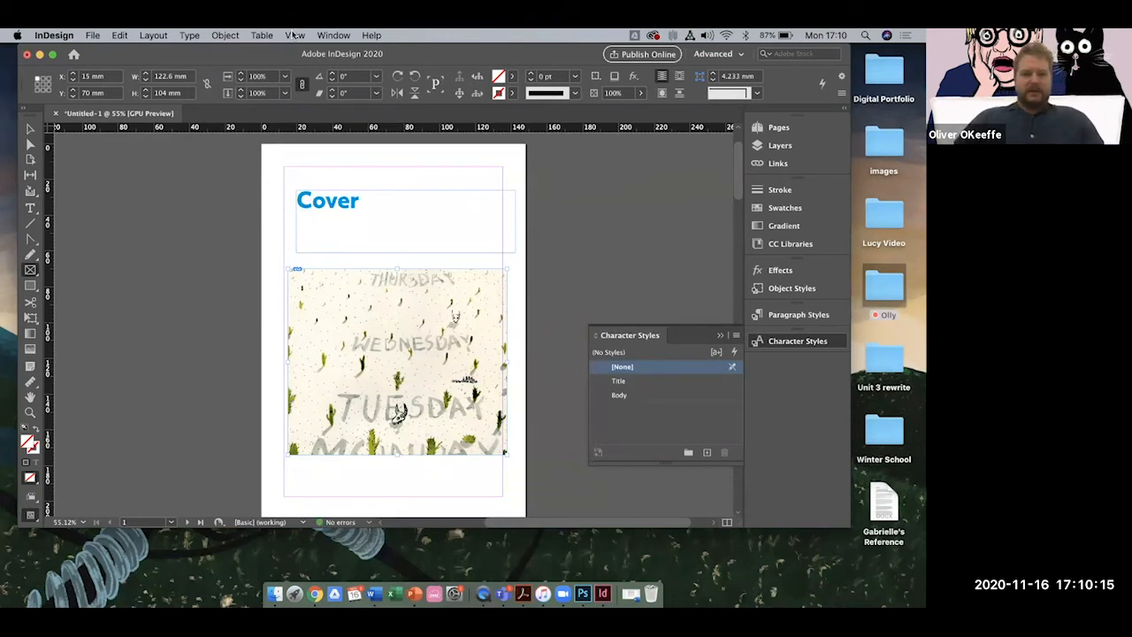
Try Fit Content to Frame on the placed cover image.
left_click(224, 35)
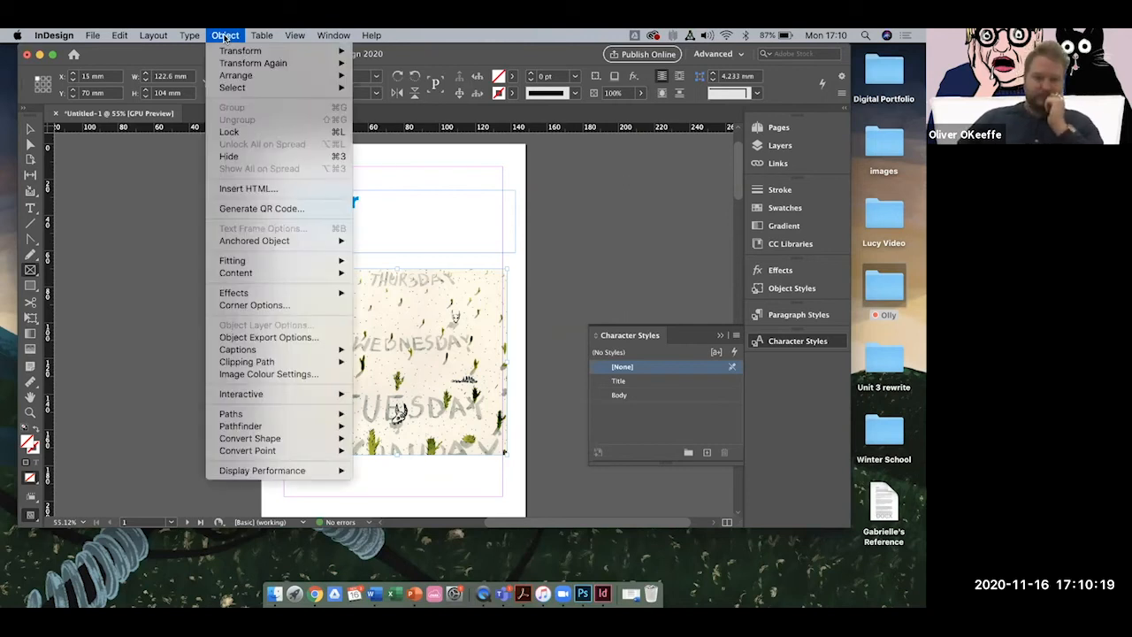
mouse_move(224, 259)
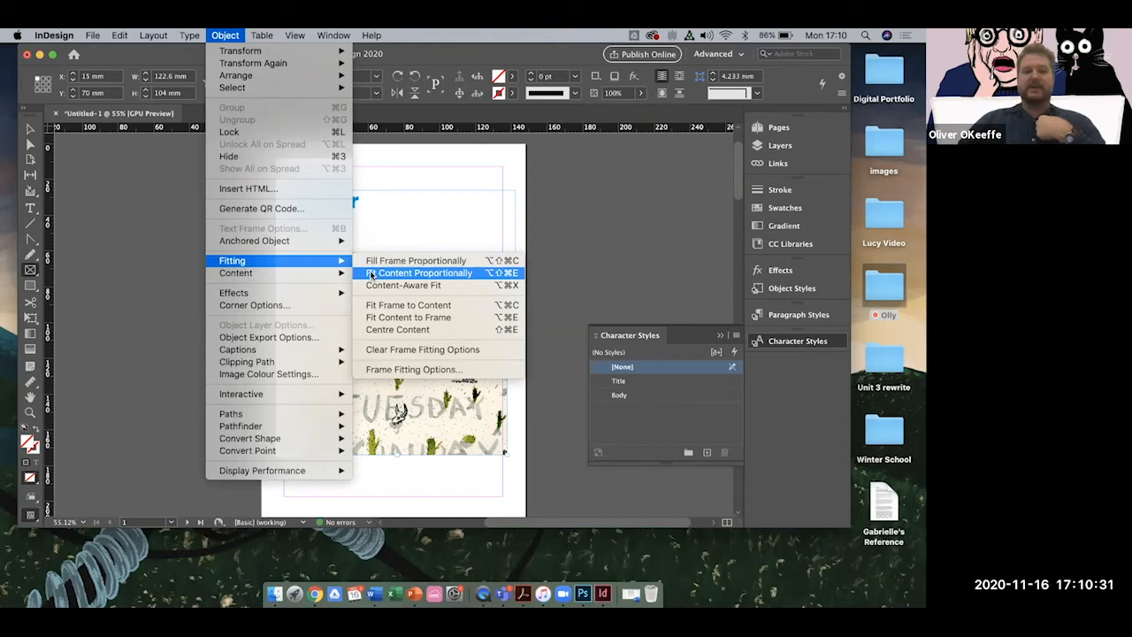
left_click(384, 322)
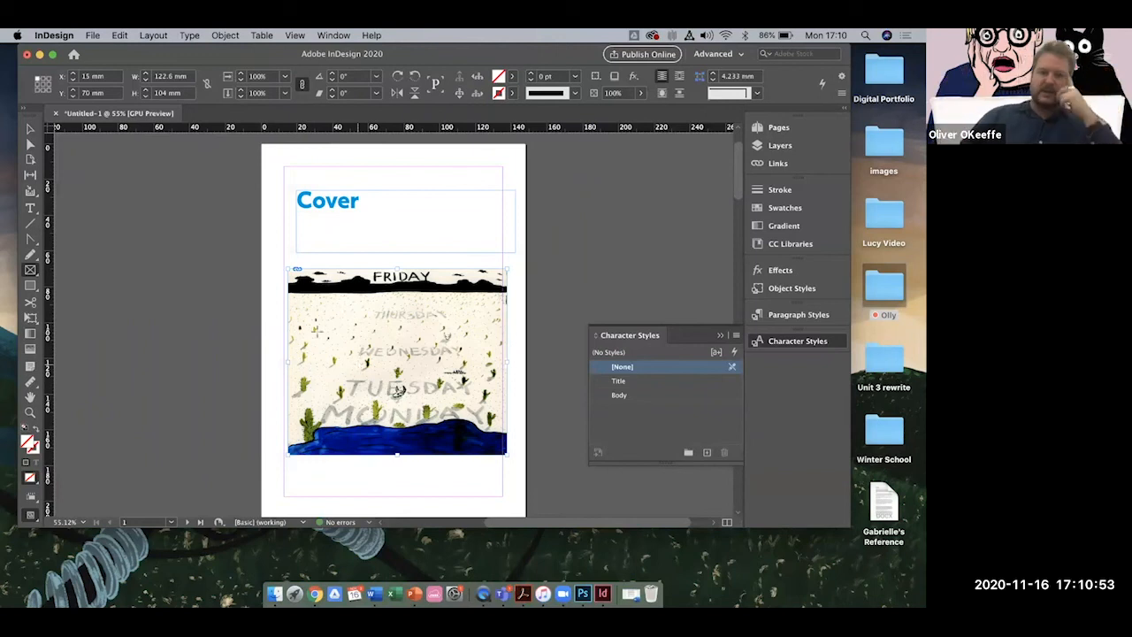
Fit the cover image inside its frame with Fit Content Proportionally.
left_click(223, 36)
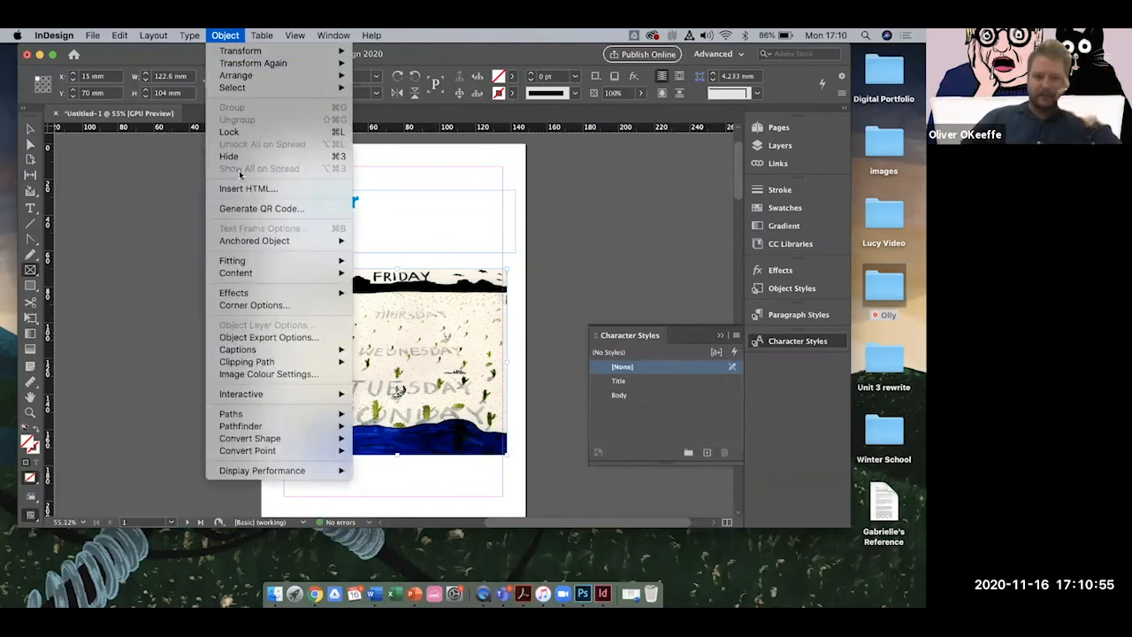
mouse_move(262, 265)
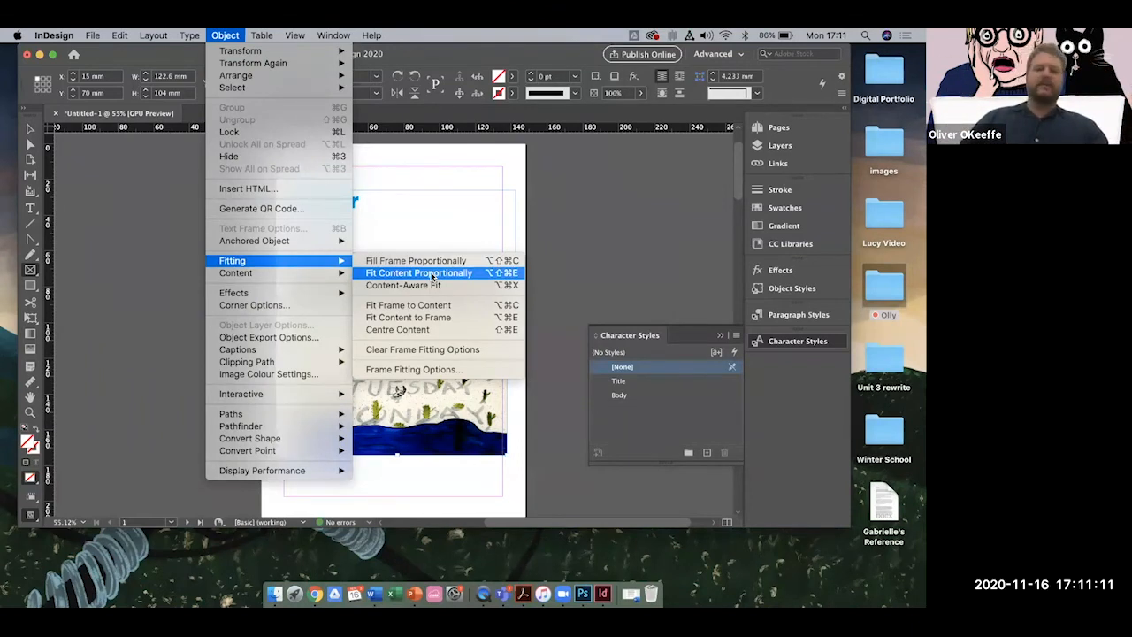
left_click(433, 276)
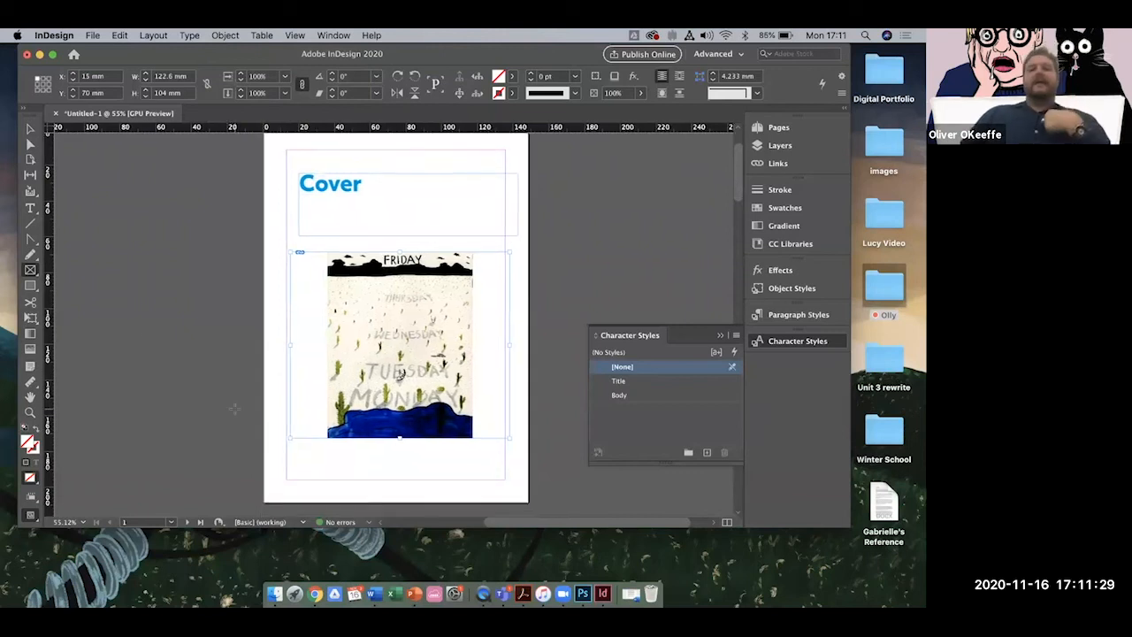
Draw an image frame about 152.5 by 107 mm across the first inside spread and nudge it right to X 71.25 mm.
scroll(234, 408, "down", 10)
scroll(235, 407, "up", 1)
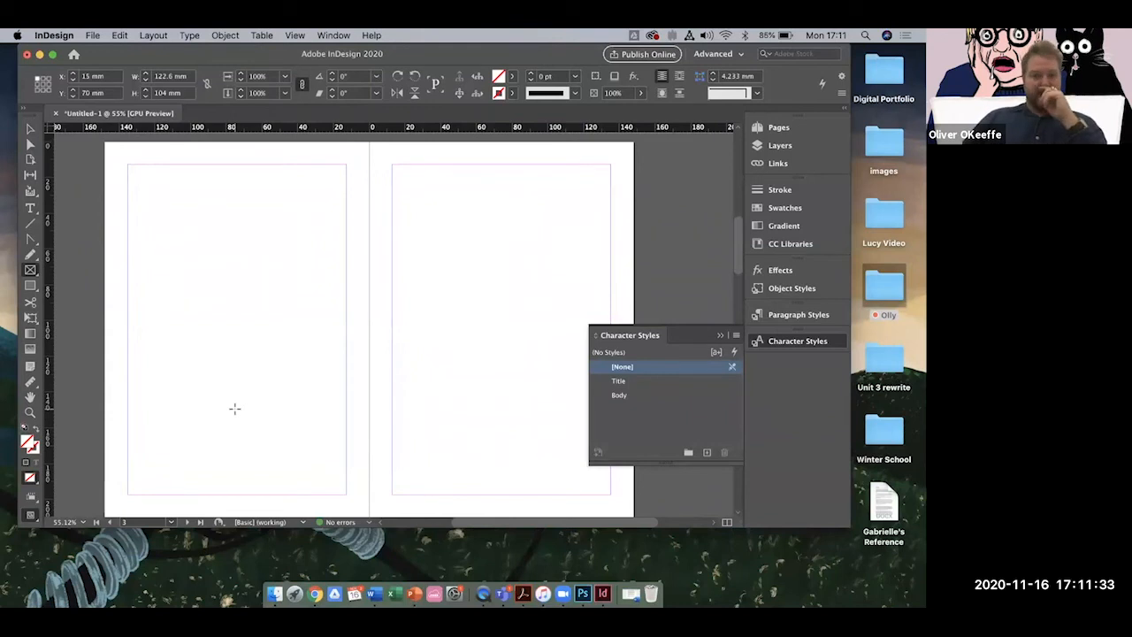
scroll(296, 273, "right", 1)
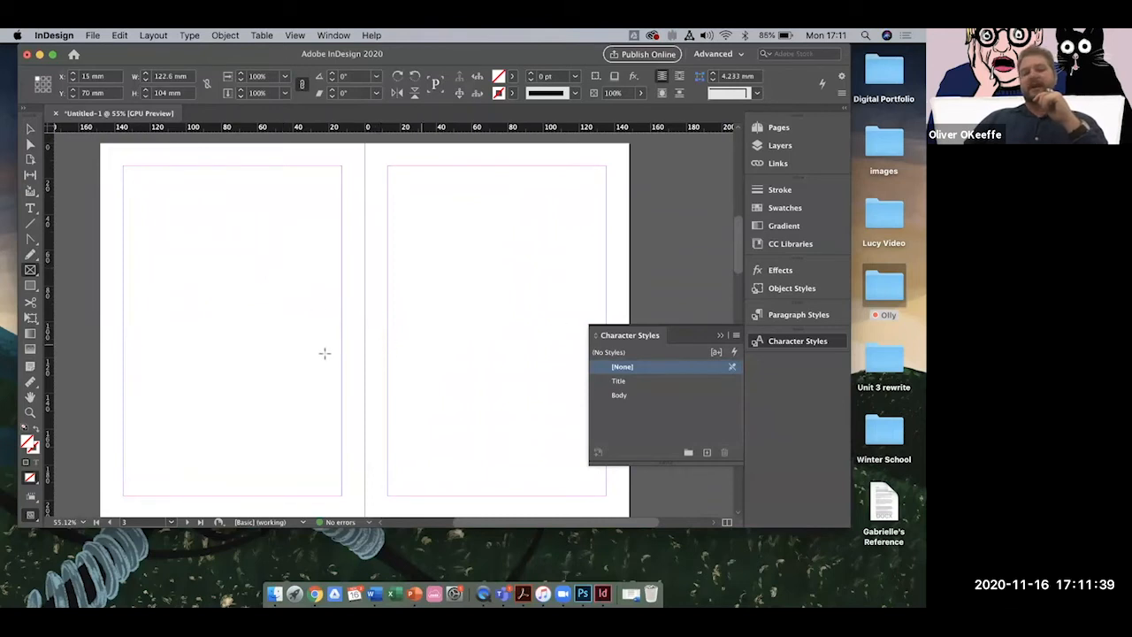
left_click(35, 265)
scroll(69, 251, "down", 1)
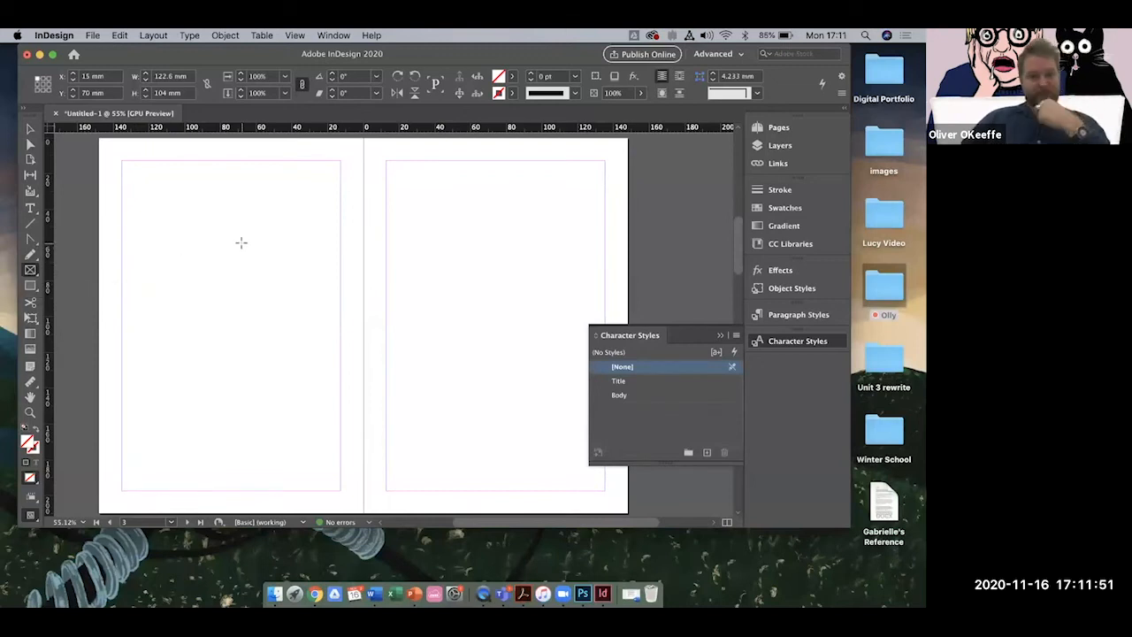
left_click_drag(223, 228, 499, 423)
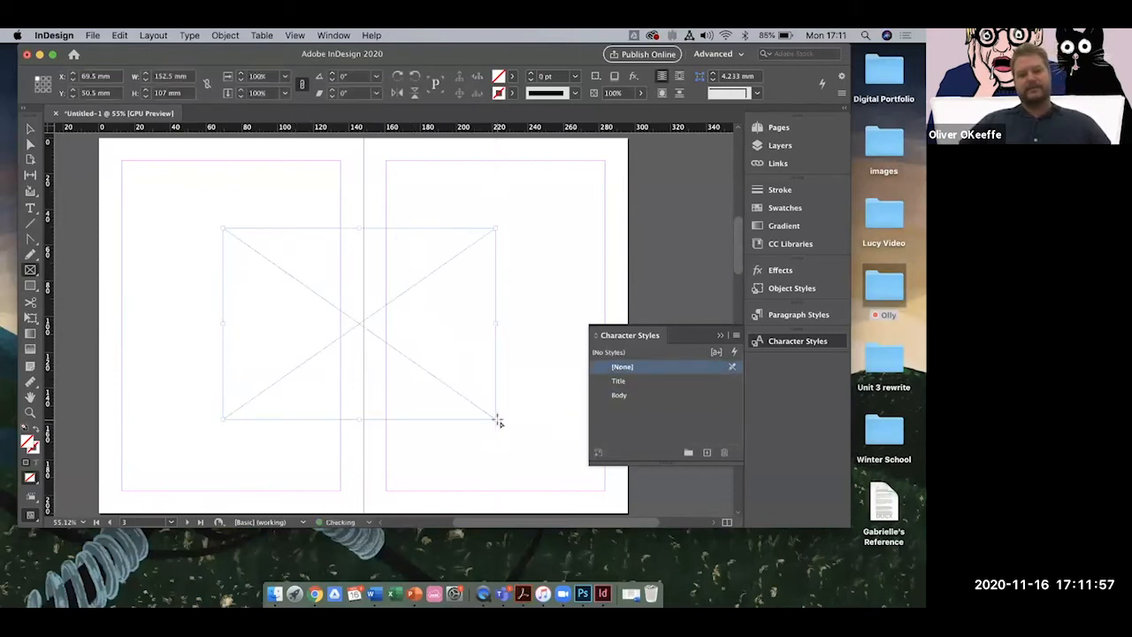
key("Right")
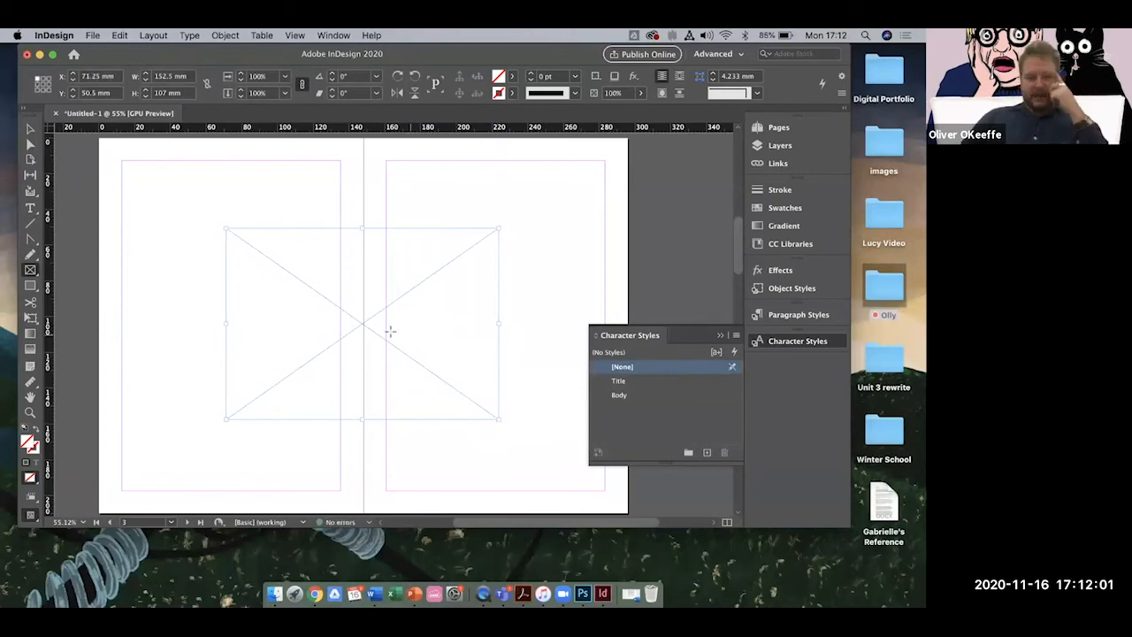
Place Running man.jpg from the finished images folder into the frame spanning the spread.
left_click(93, 37)
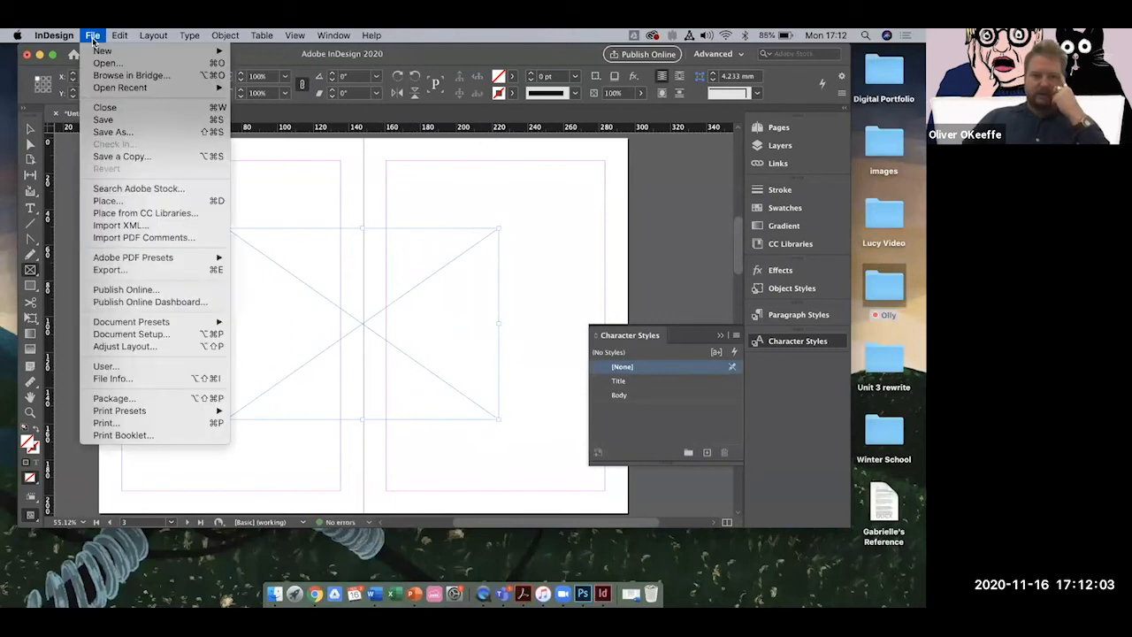
left_click(106, 201)
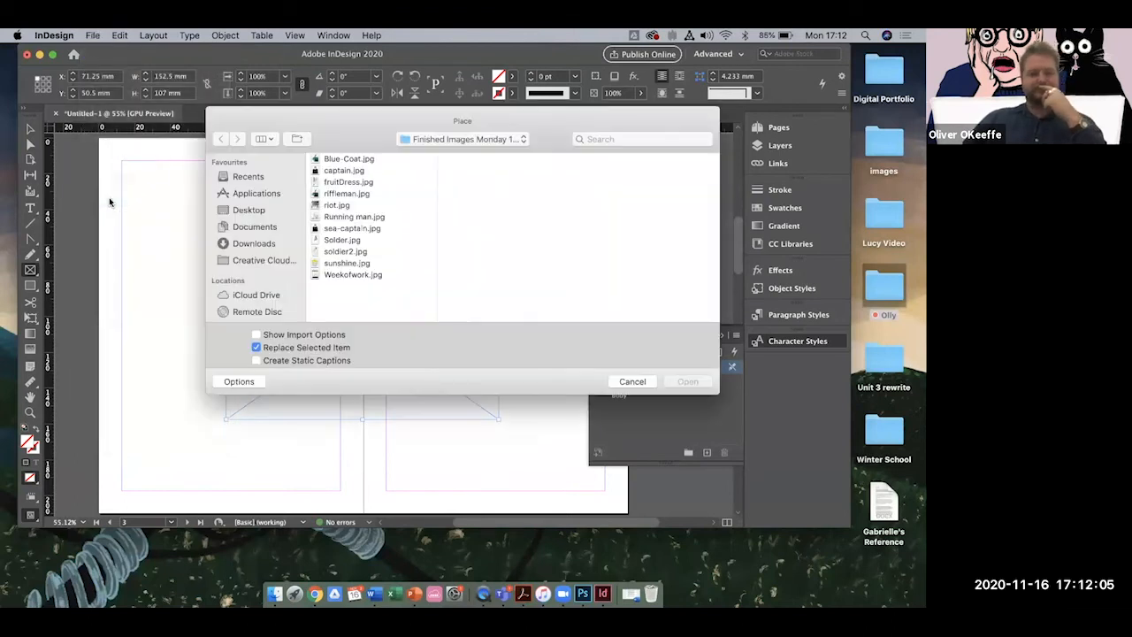
left_click(342, 159)
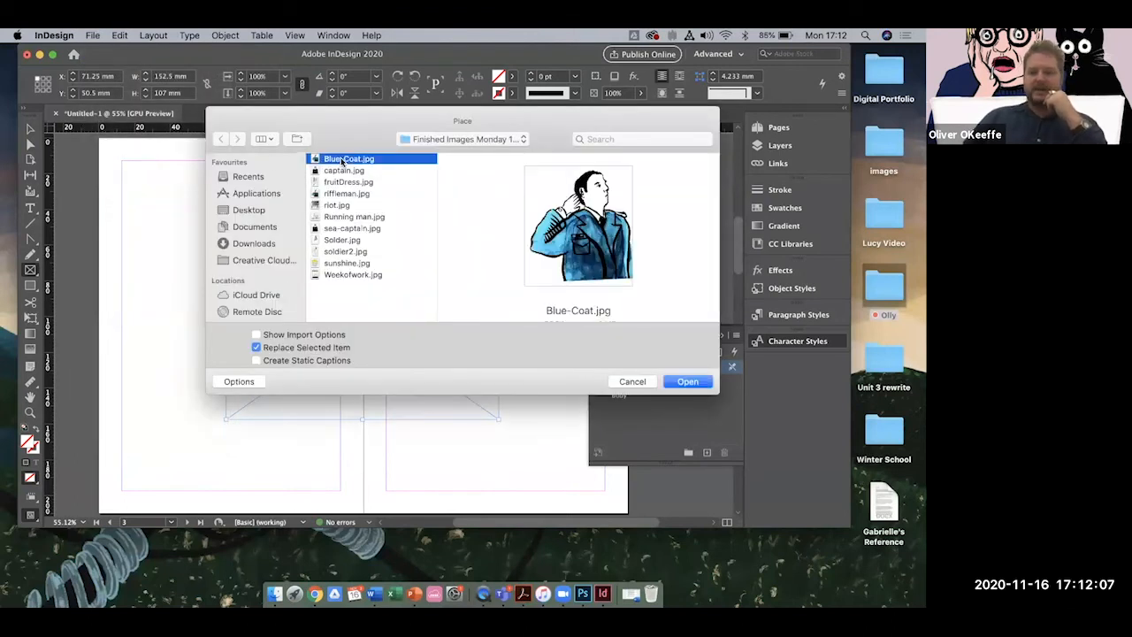
key("Down")
key("Down")
key("Down")
key("Down")
key("Down")
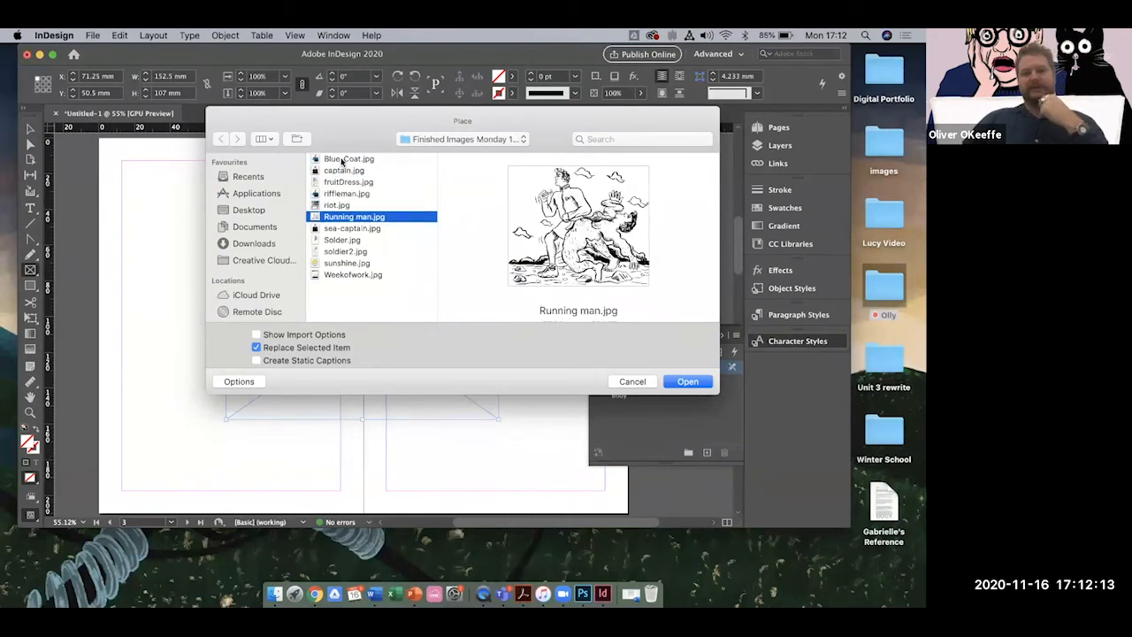
key("Return")
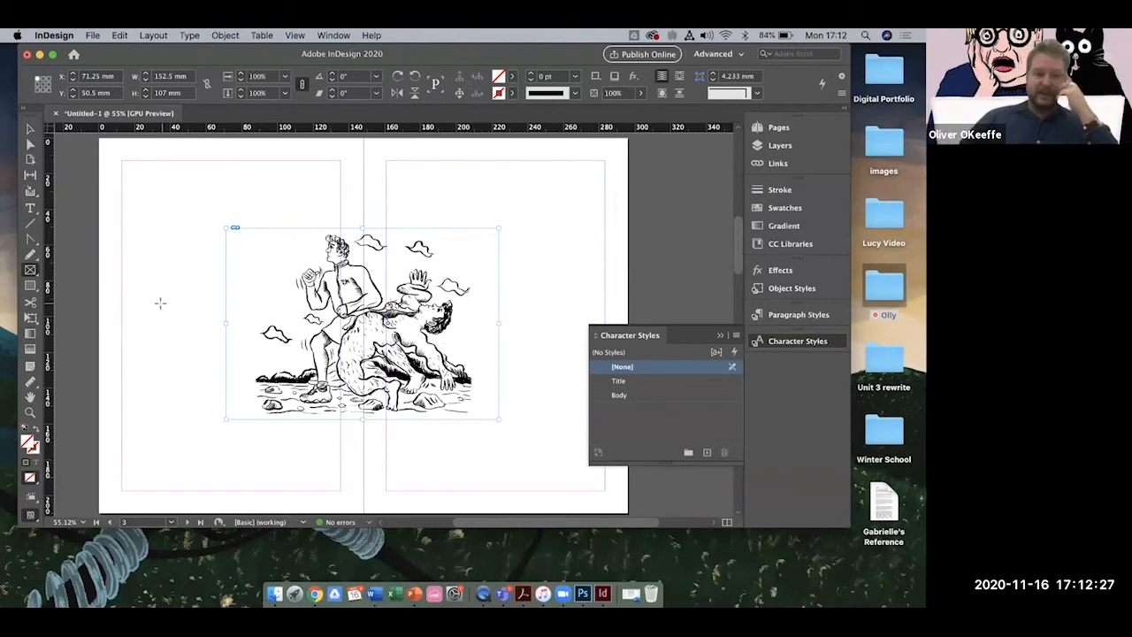
Enlarge the Running man image frame from two opposite corners to about 192.5 by 145 mm, at about X 56 mm, Y 31 mm.
left_click(27, 131)
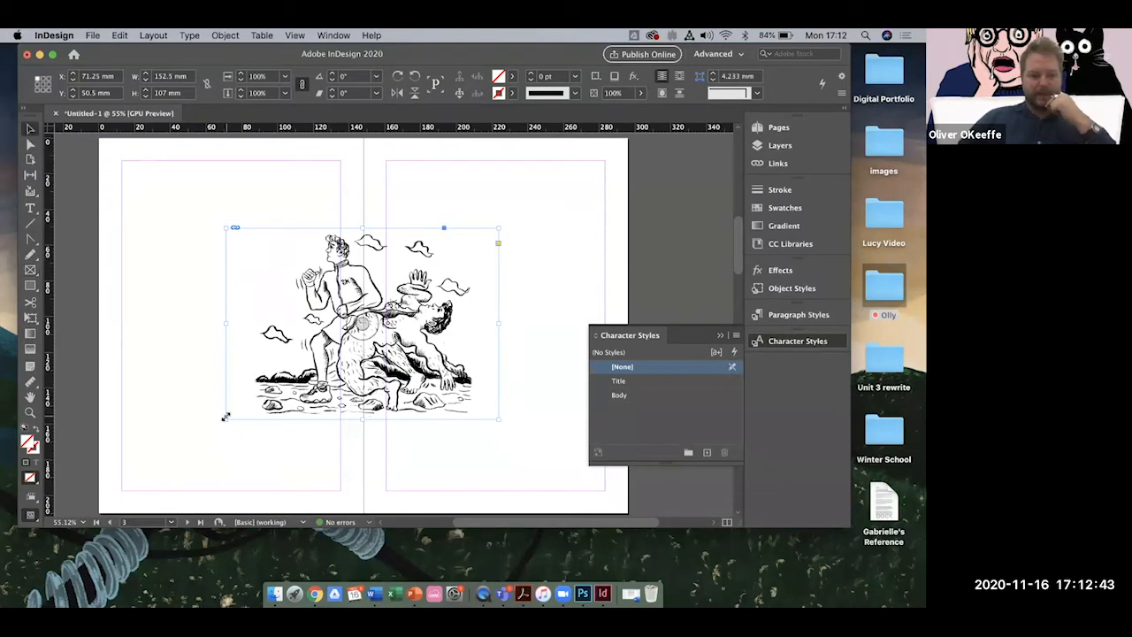
left_click_drag(226, 418, 198, 450)
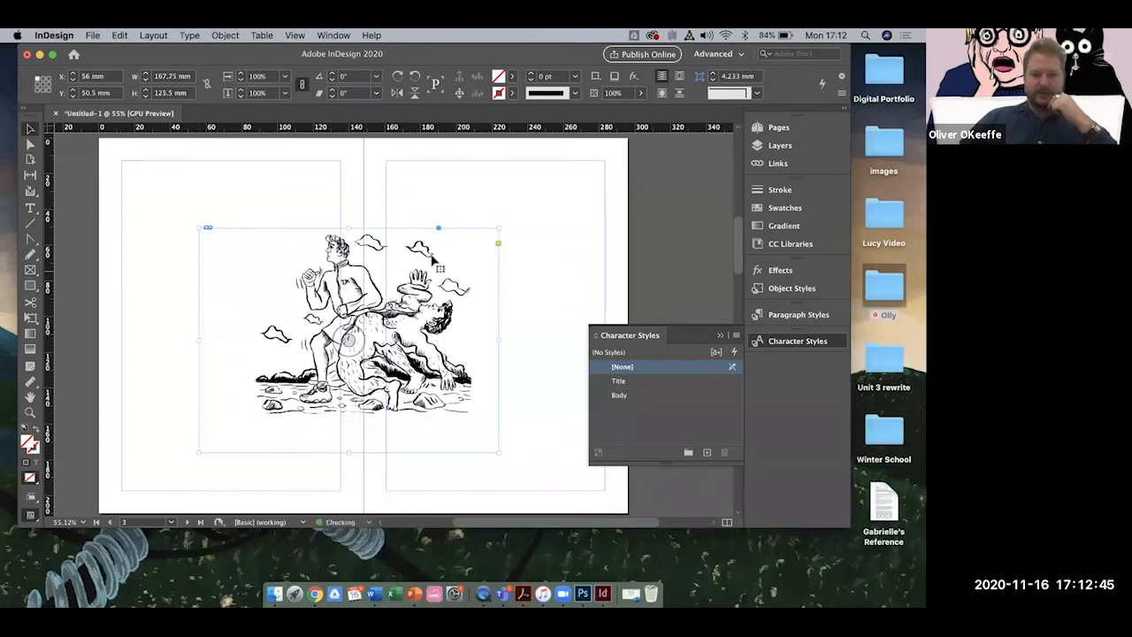
left_click_drag(501, 225, 543, 192)
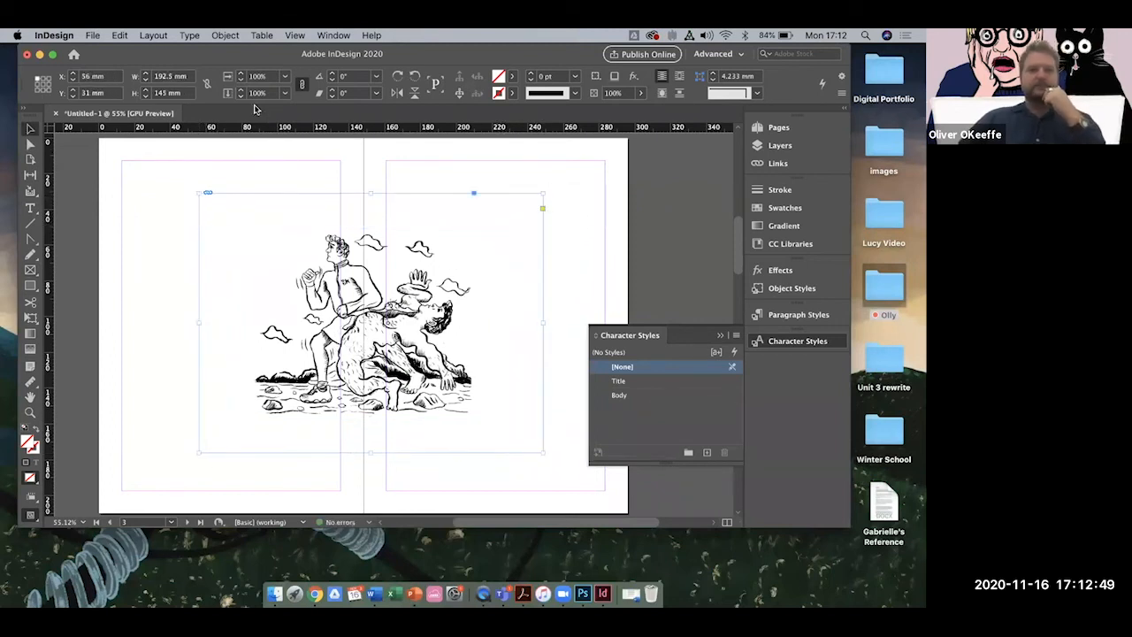
Fit the Running man image inside its frame with Fit Content Proportionally and deselect the frame.
left_click(226, 36)
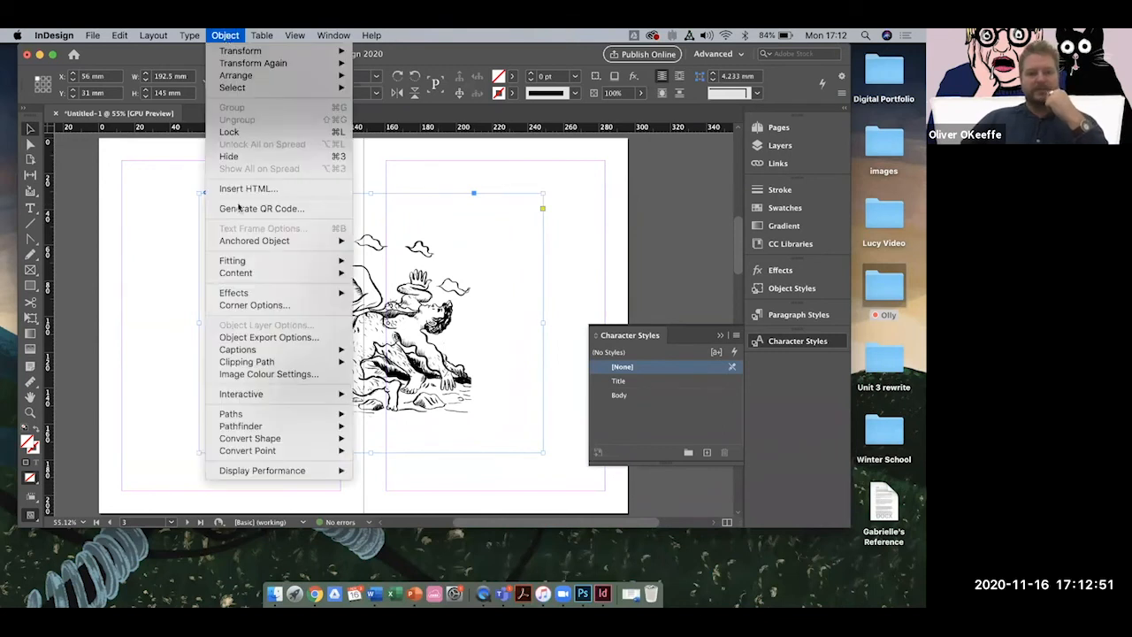
mouse_move(246, 265)
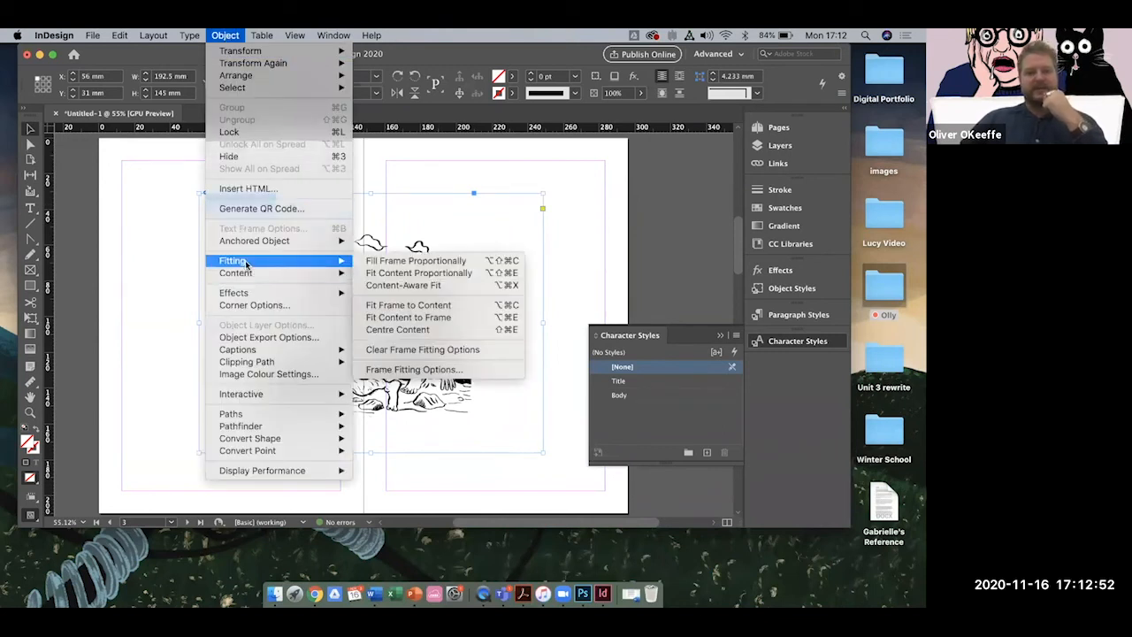
left_click(389, 275)
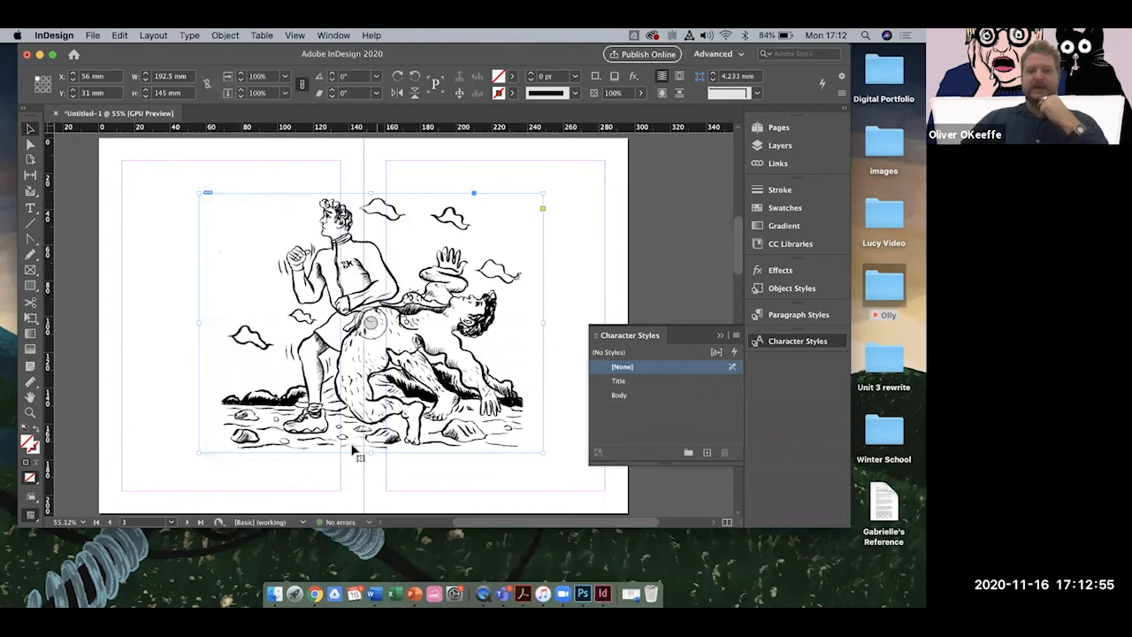
left_click(575, 228)
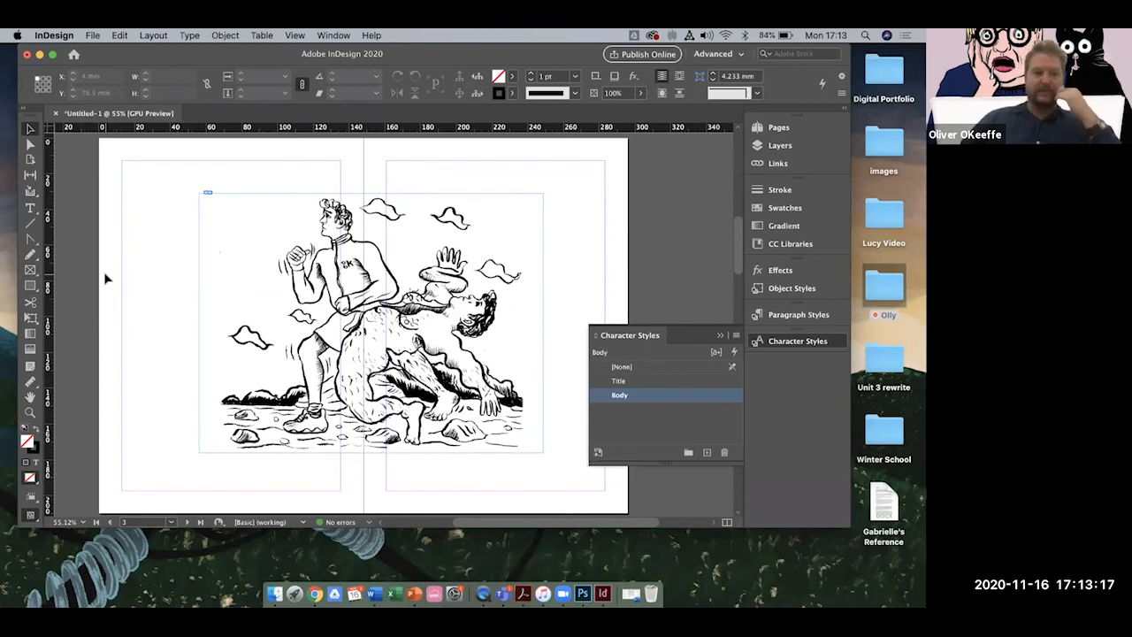
Draw a text frame below the image between the left page's margins and enter the placeholder text "mcsdcksdckmdc".
left_click(31, 208)
left_click_drag(127, 456, 341, 489)
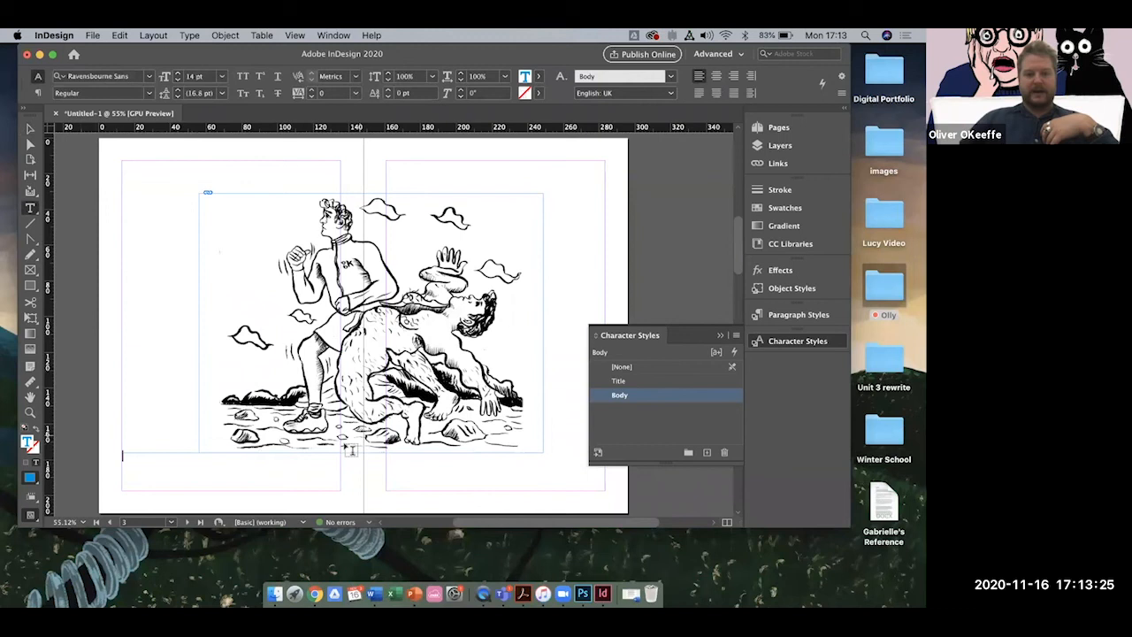
type("mcsdcksdckmdc")
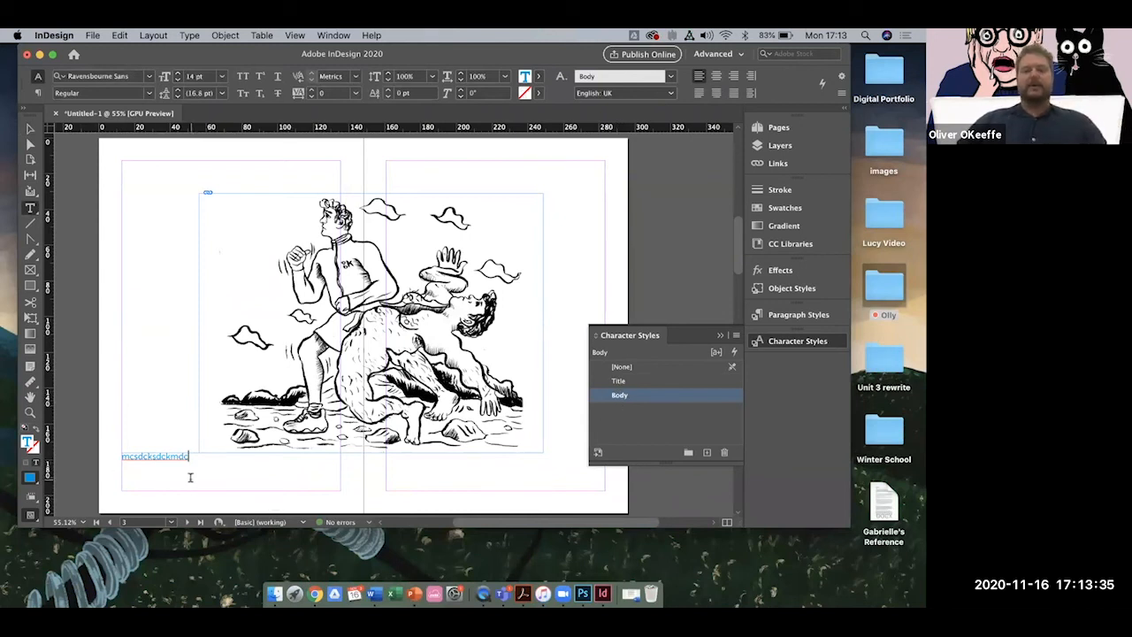
Try to recolour the placeholder text with the [Black] swatch and reapply the Body character style.
left_click_drag(194, 456, 118, 455)
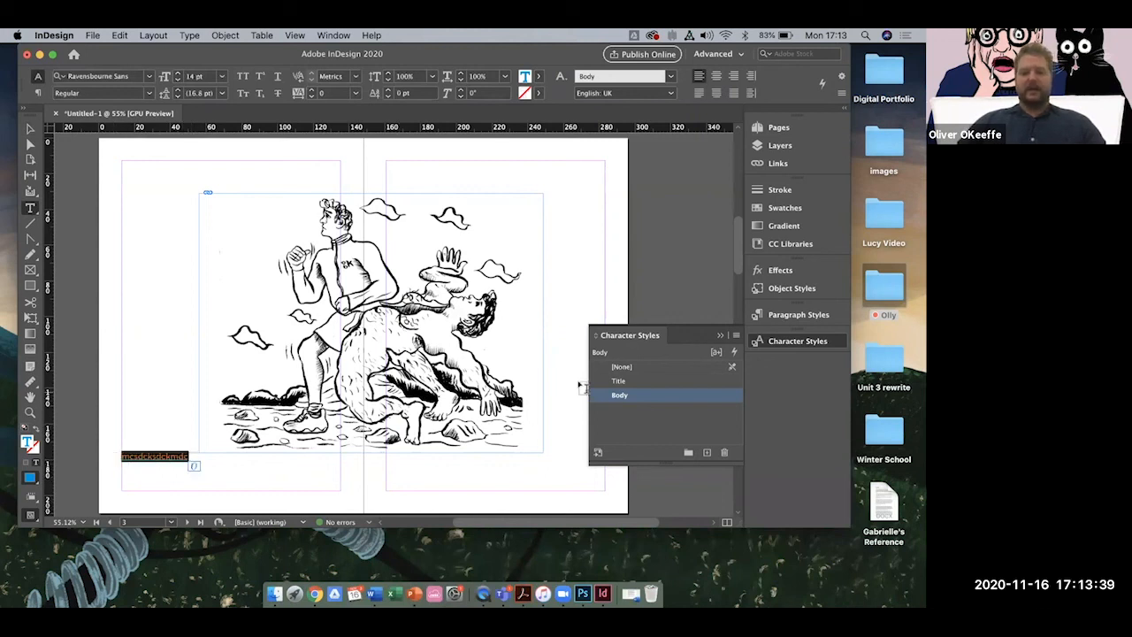
left_click(621, 380)
left_click(619, 395)
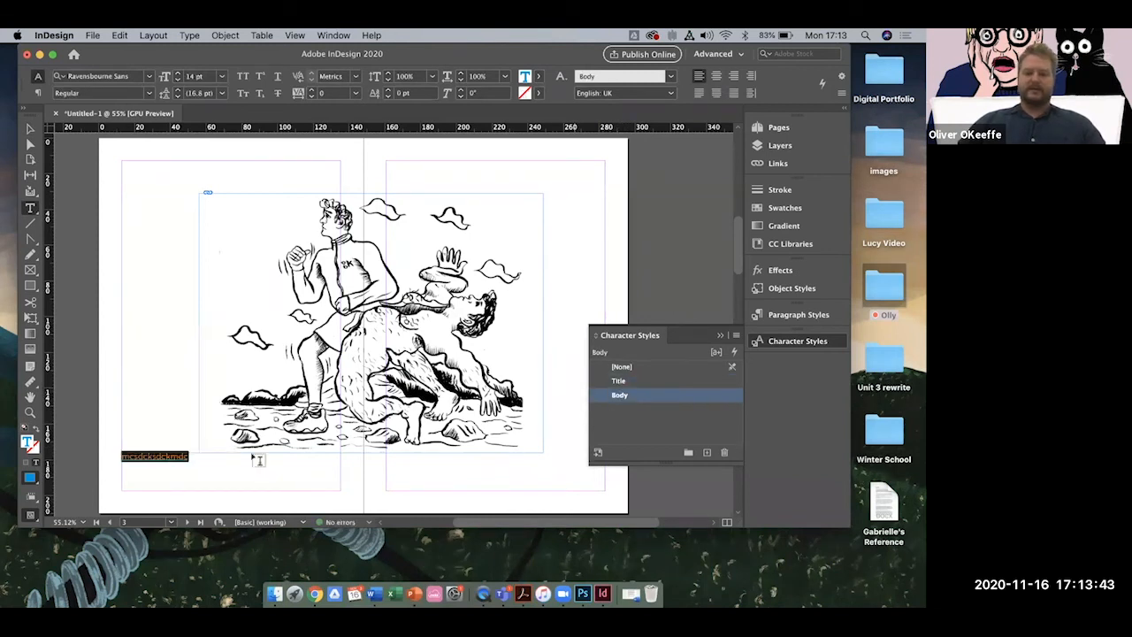
left_click(193, 457)
key("super+a")
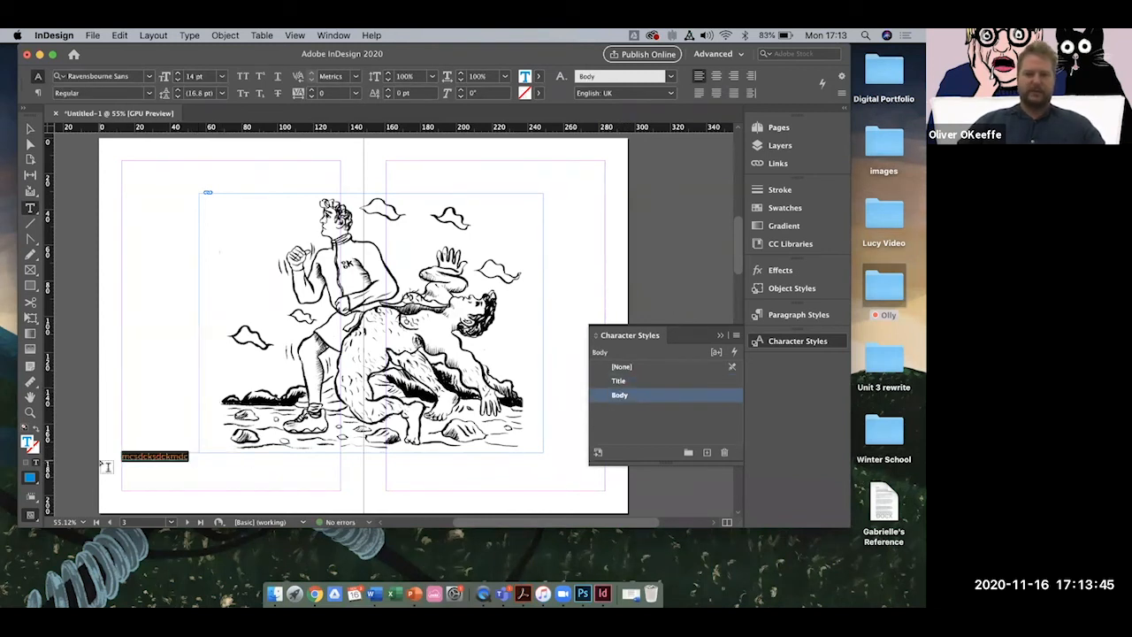
left_click(539, 81)
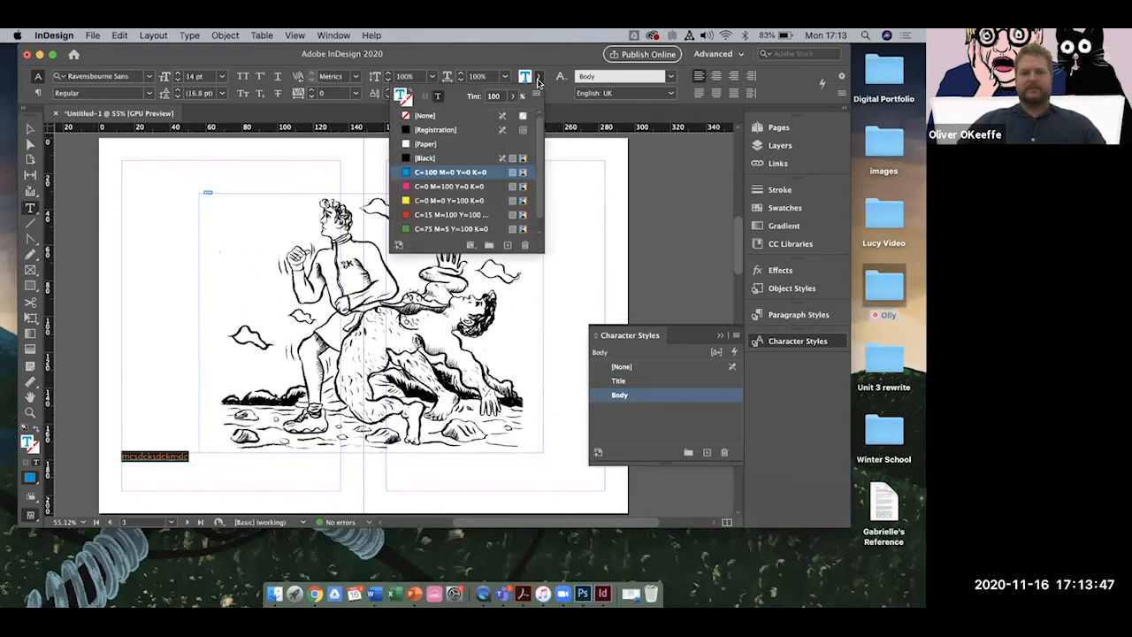
left_click(433, 158)
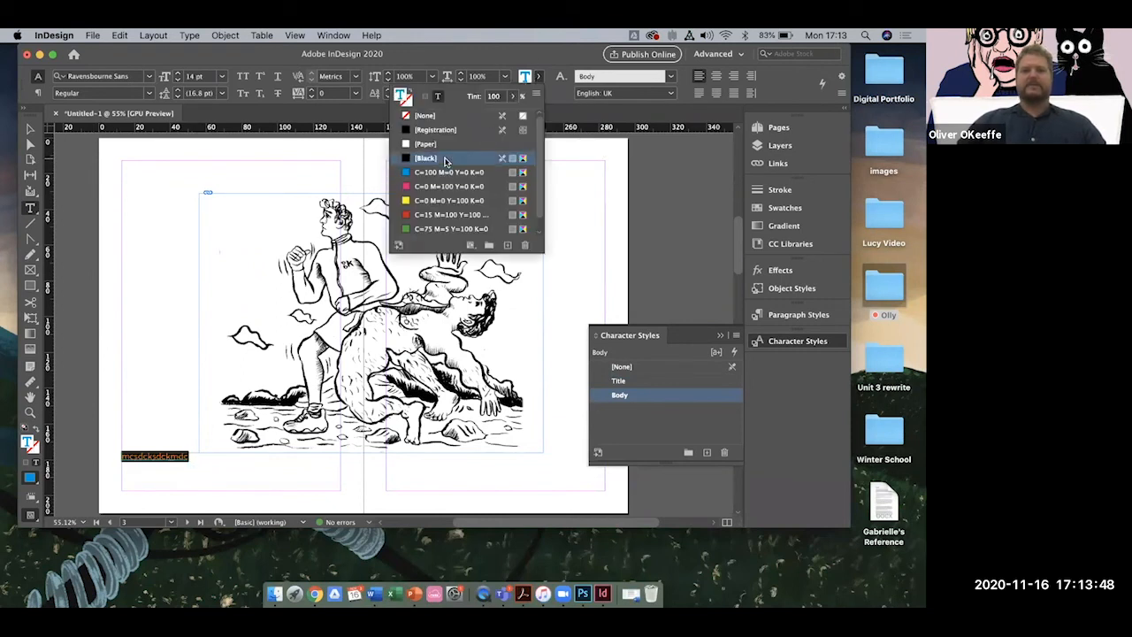
left_click(645, 395, "alt")
left_click(255, 449)
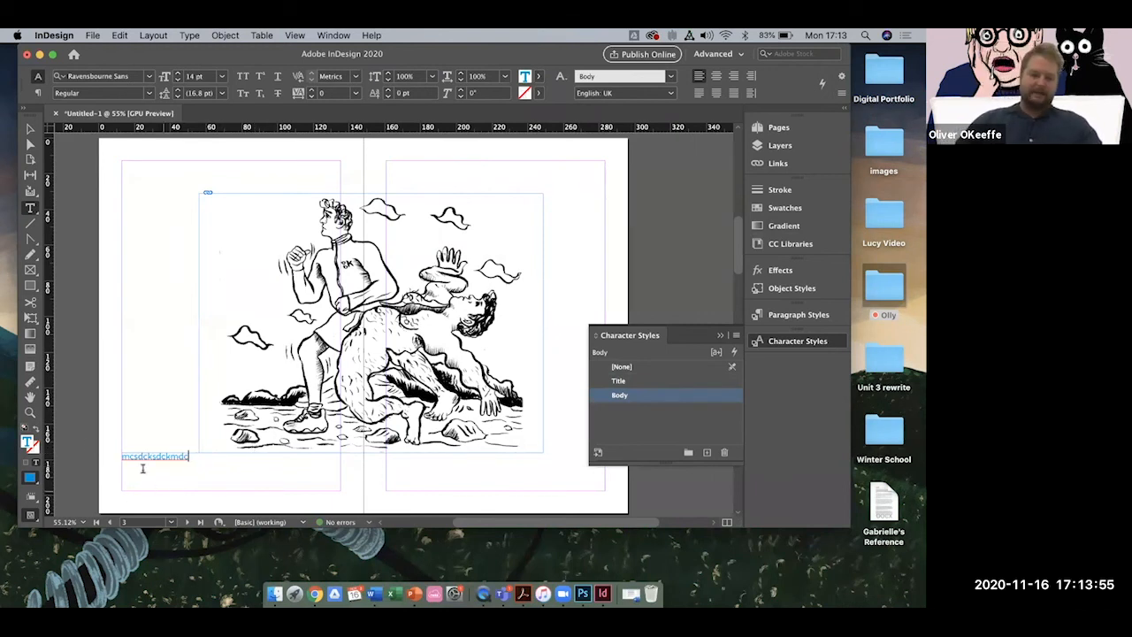
Set the Body character style's Character Colour to [Black] in its style options, with the placeholder text selected.
double_click(175, 458)
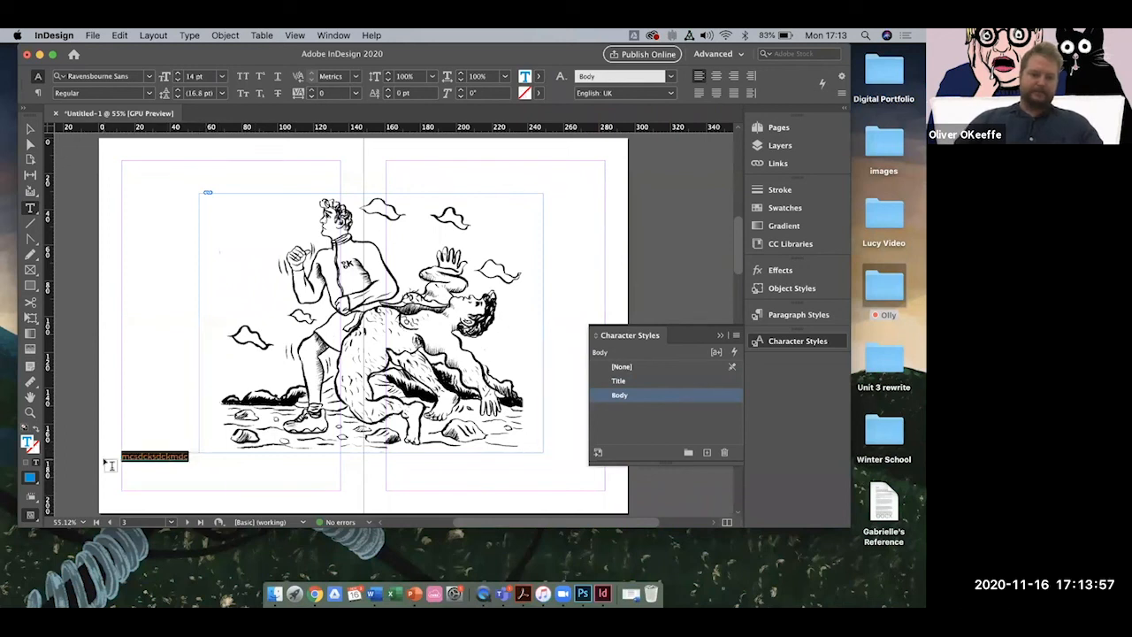
left_click(619, 395)
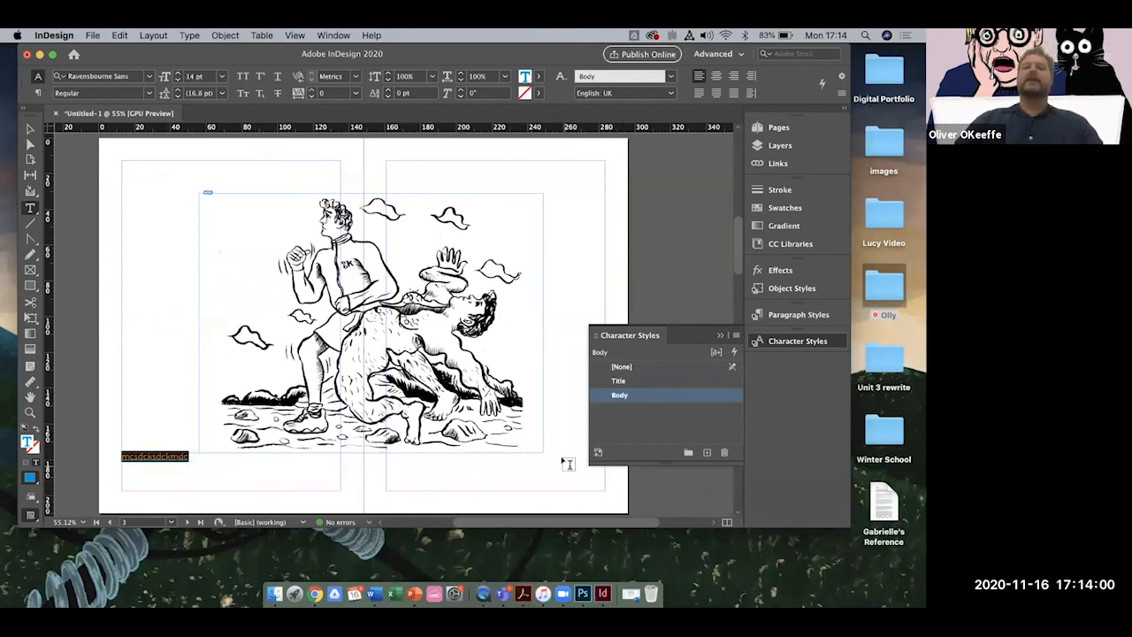
left_click(635, 395)
double_click(714, 400)
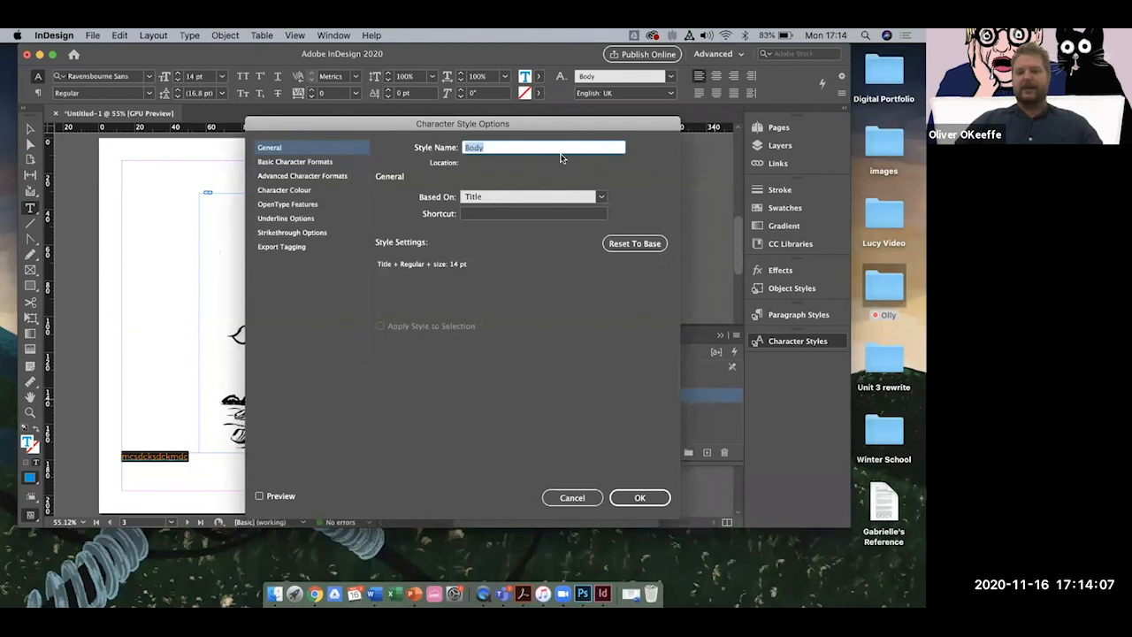
left_click_drag(497, 128, 375, 123)
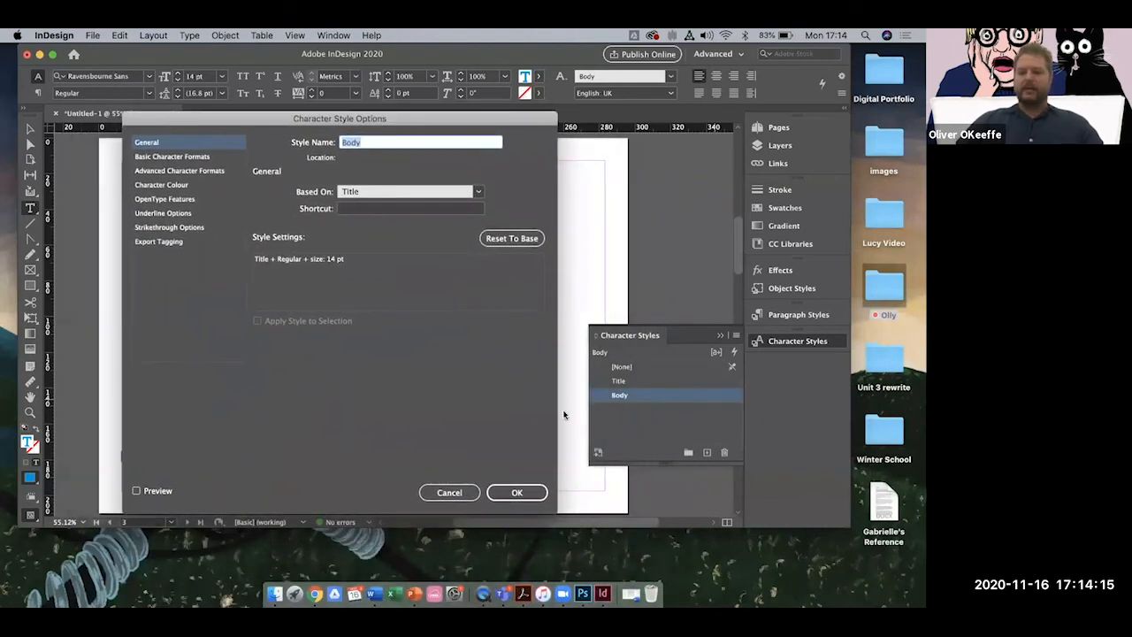
left_click(168, 185)
left_click(353, 238)
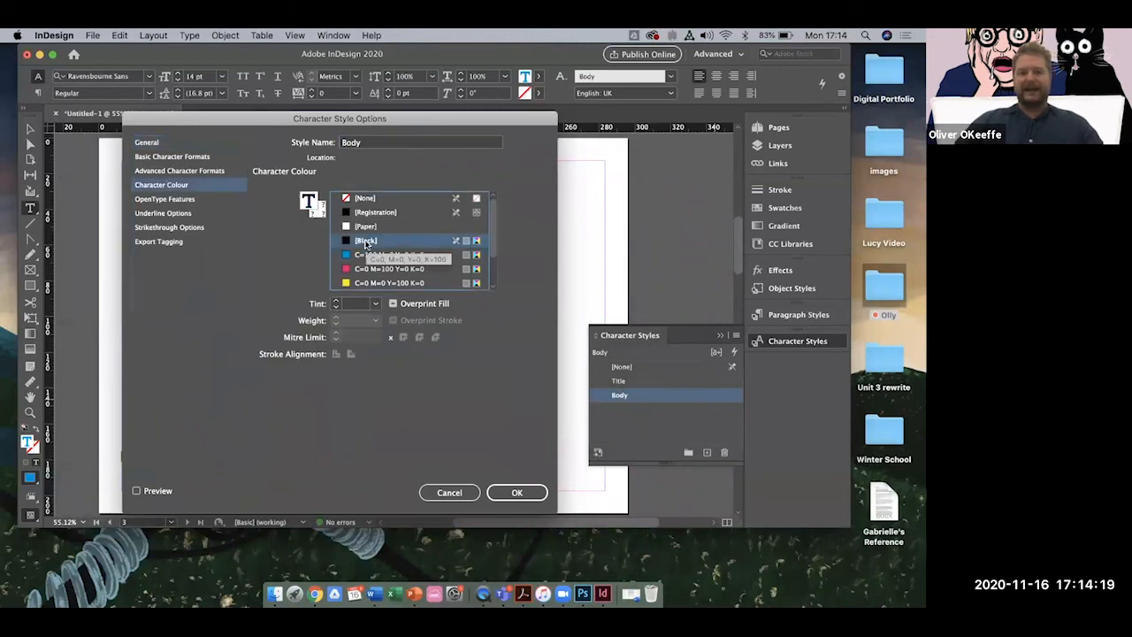
left_click(360, 255)
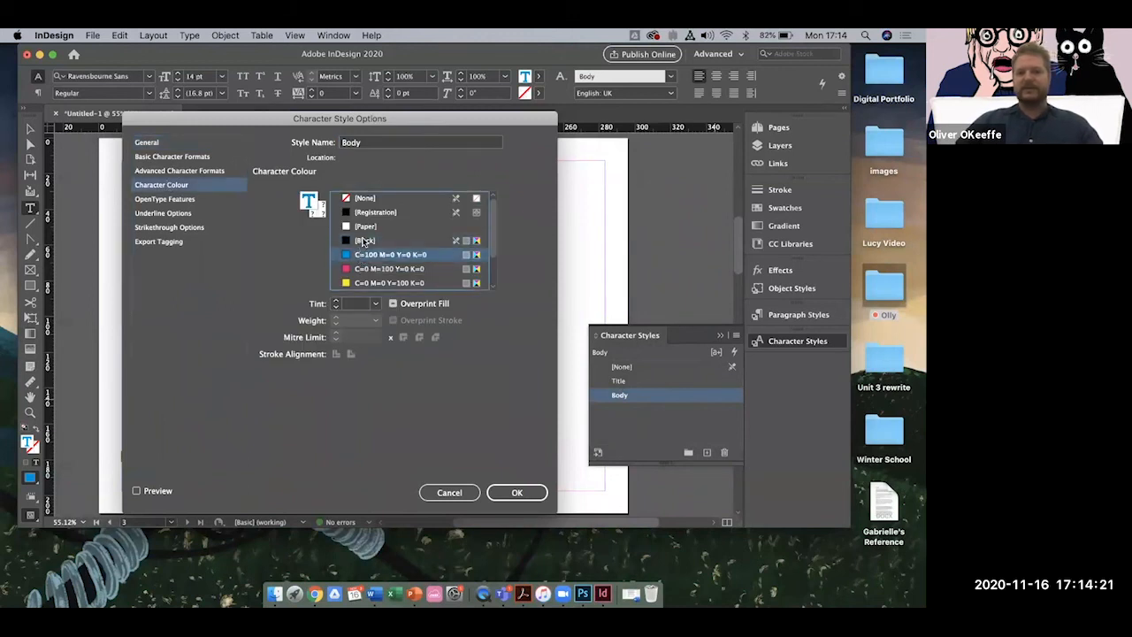
left_click(363, 240)
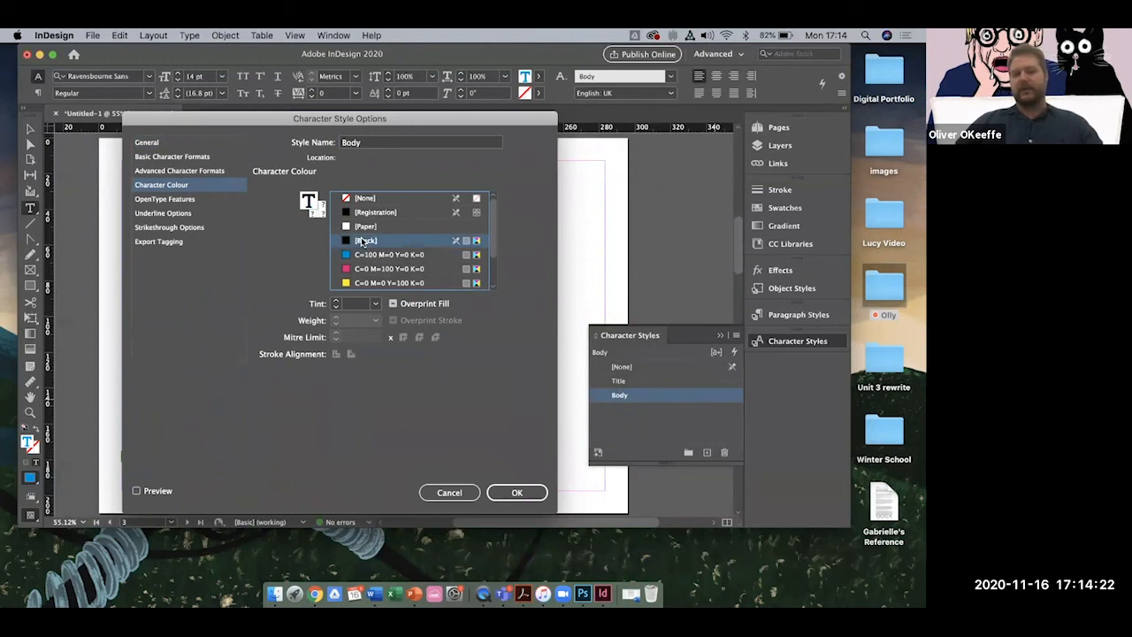
left_click(516, 491)
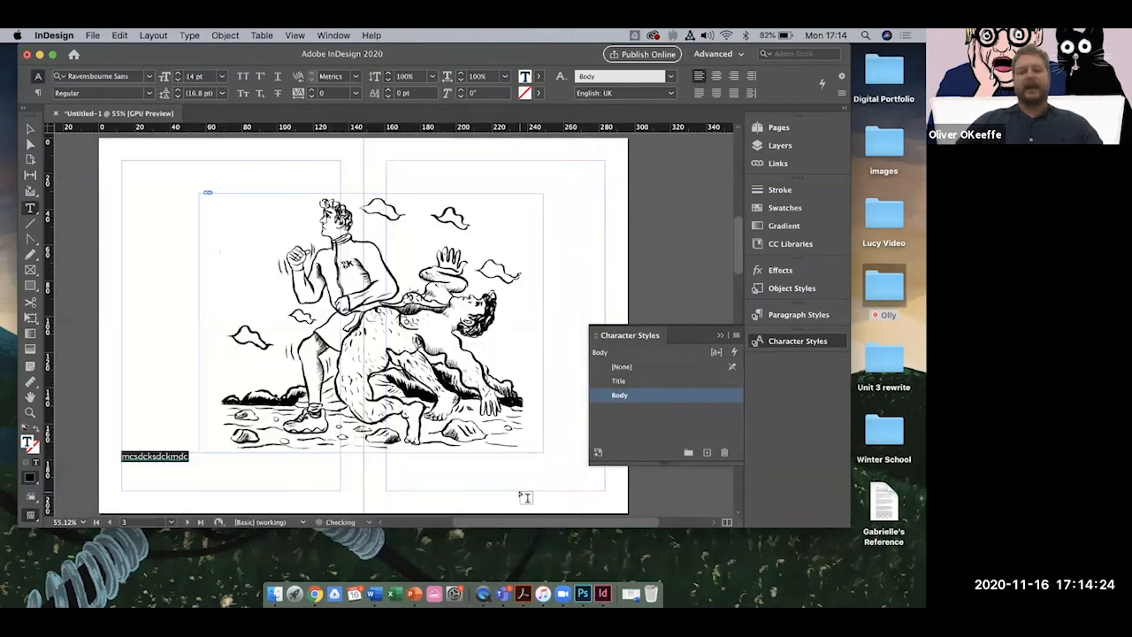
Extend the placeholder text below the image with "ncudsnc nsucn tyww hsush smaksn iksnkas thw s".
left_click(205, 460)
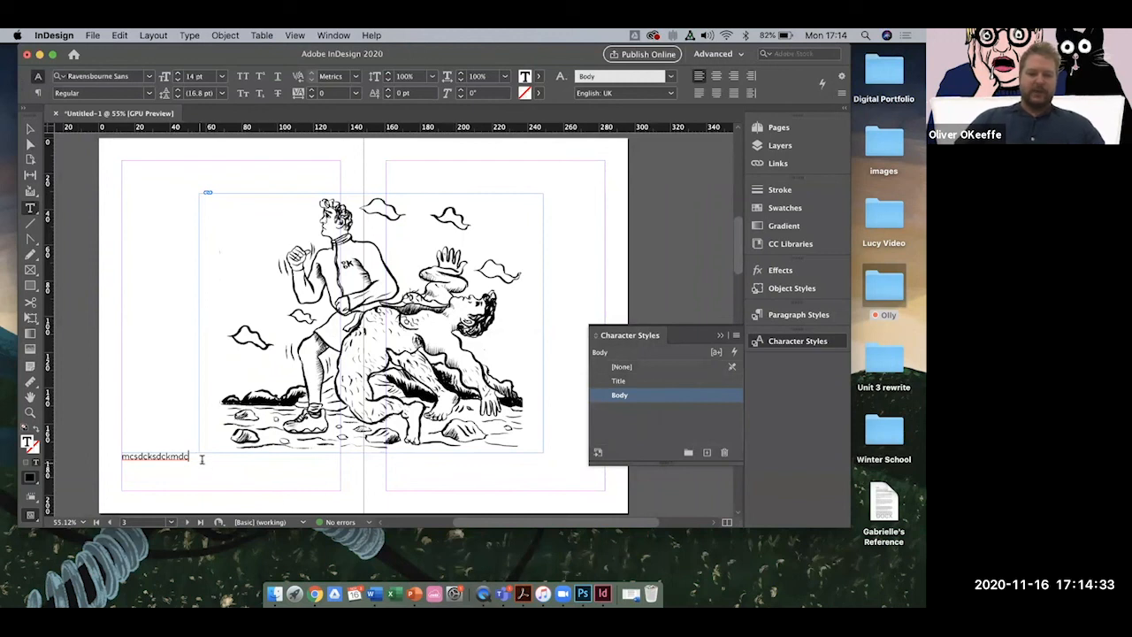
type("ncudsnc nsucn tyww h")
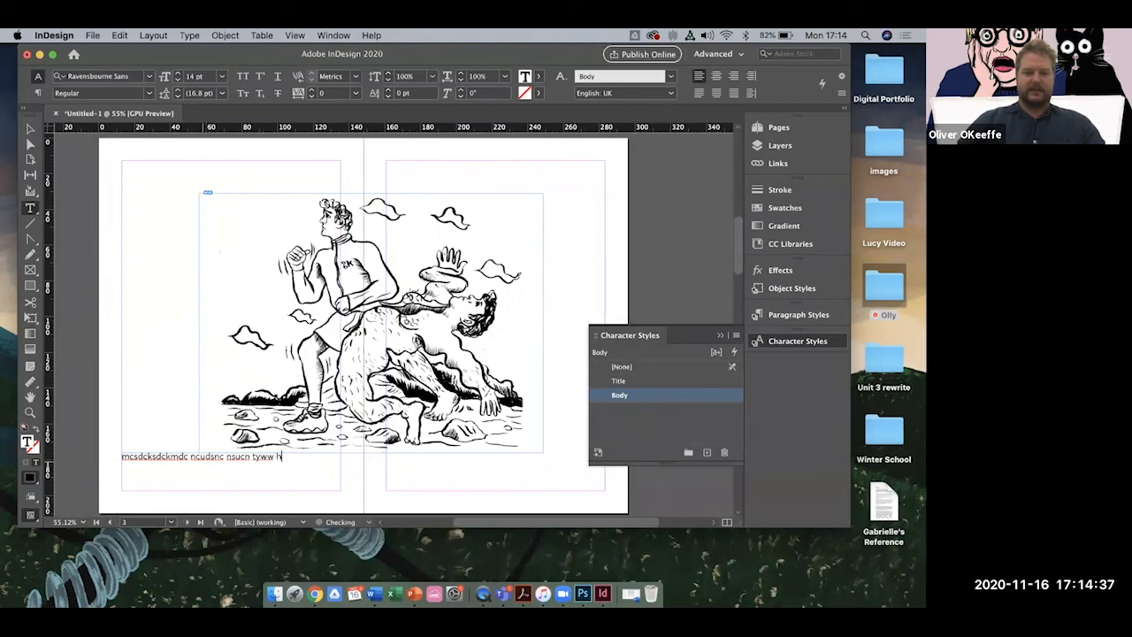
type("sush smaksn iksnkas thw s")
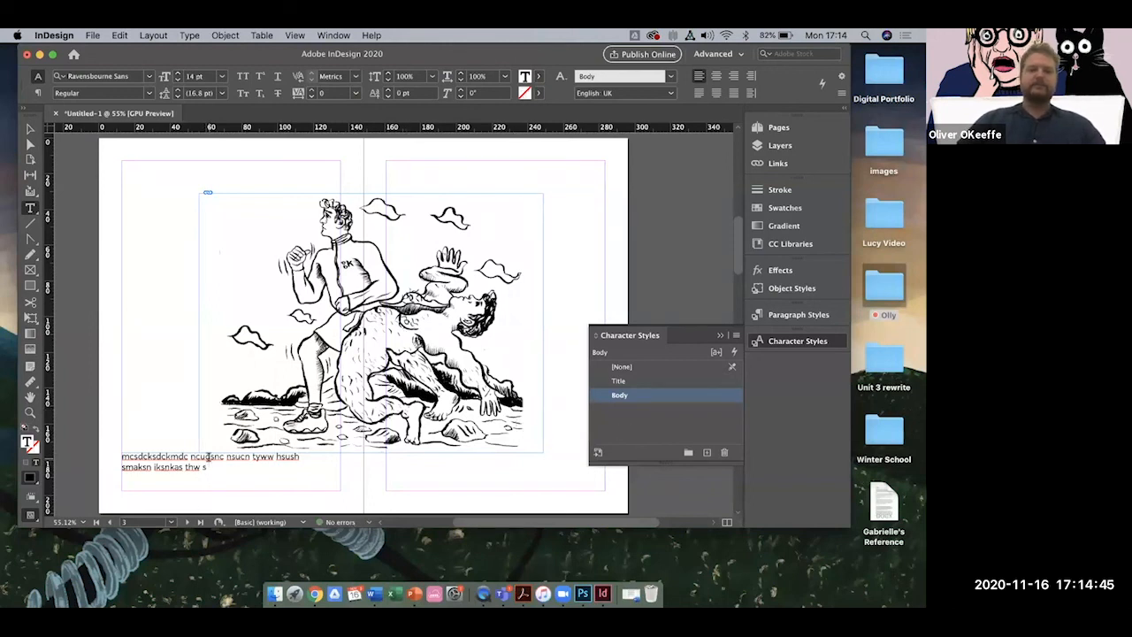
Review the layout of the Running man spread with its body text and of the cover page.
scroll(208, 456, "down", 5)
scroll(208, 457, "up", 20)
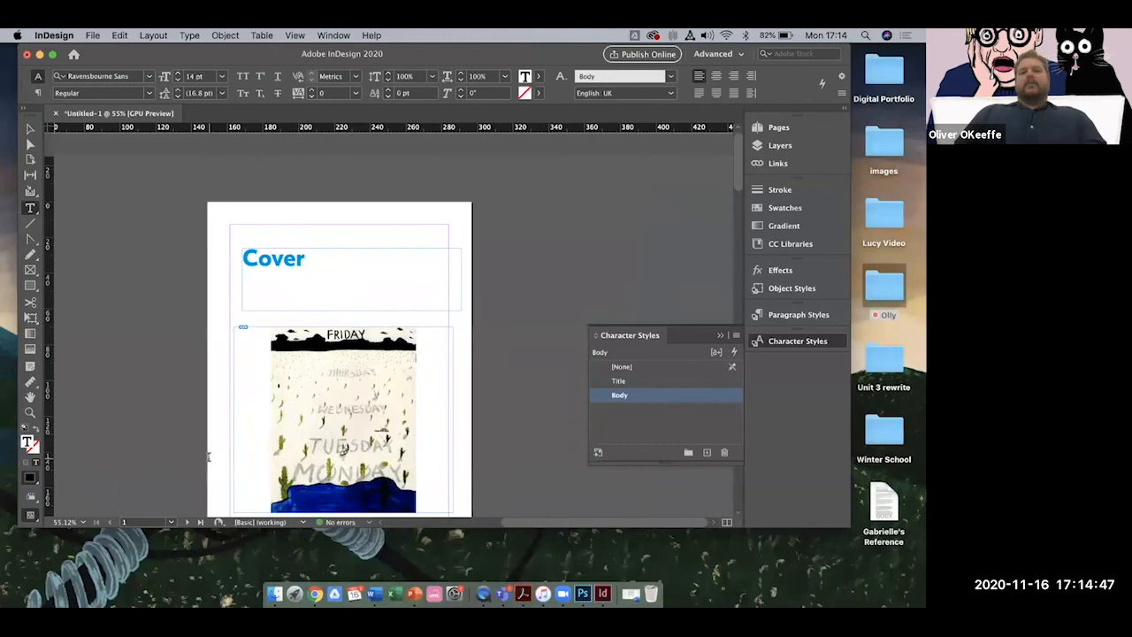
scroll(209, 457, "down", 16)
scroll(208, 456, "down", 5)
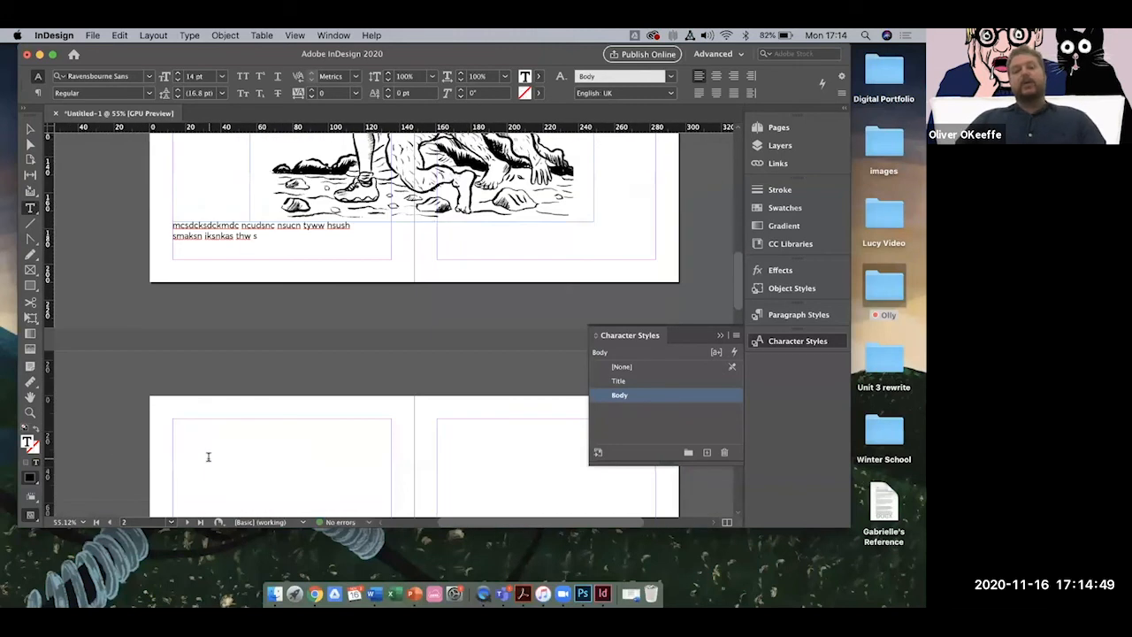
scroll(208, 456, "up", 5)
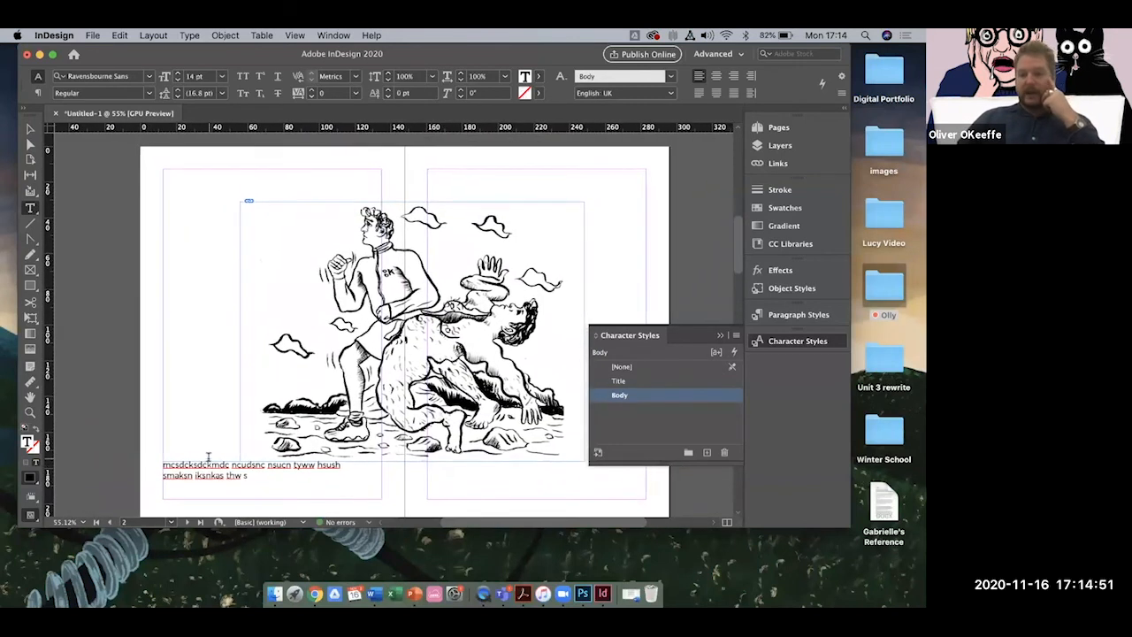
scroll(208, 456, "down", 1)
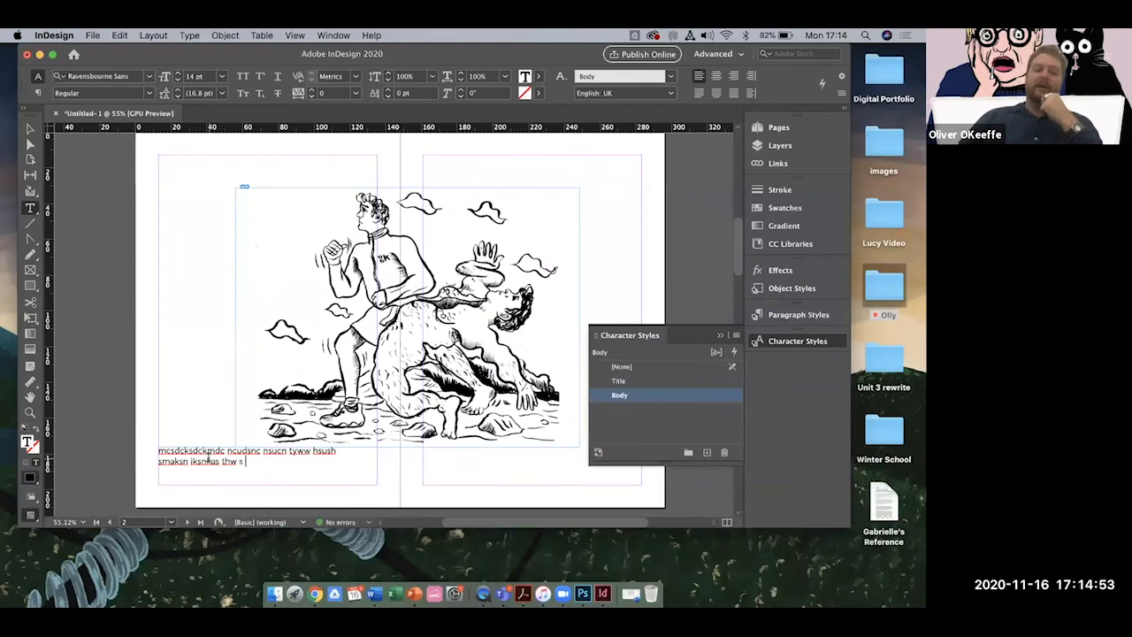
scroll(208, 456, "up", 1)
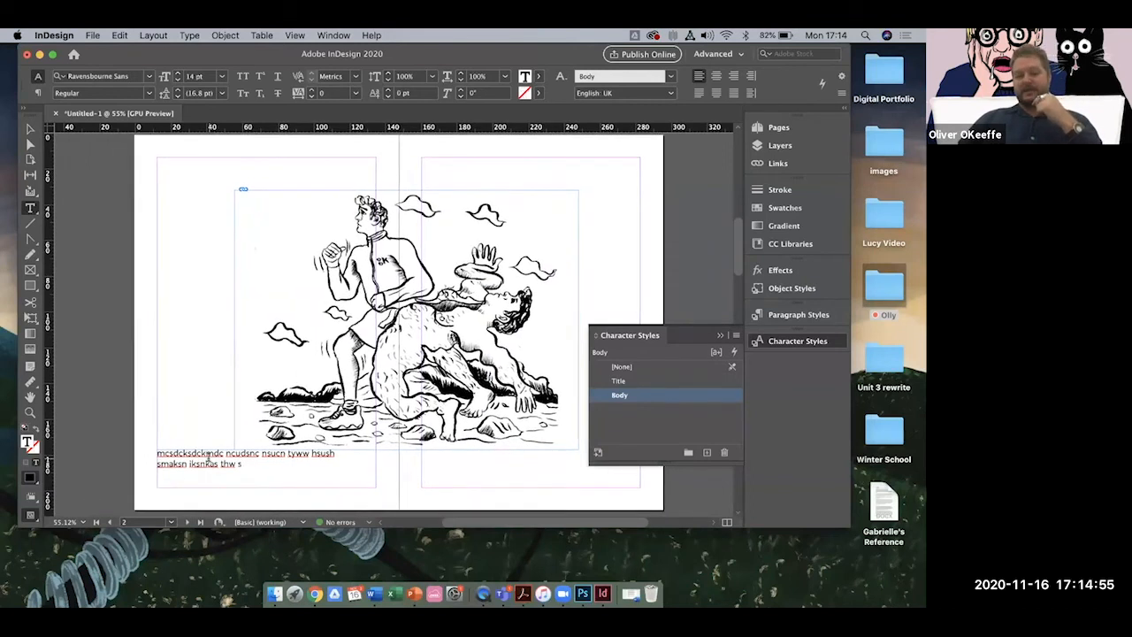
scroll(207, 457, "right", 3)
scroll(208, 457, "down", 2)
scroll(208, 456, "up", 2)
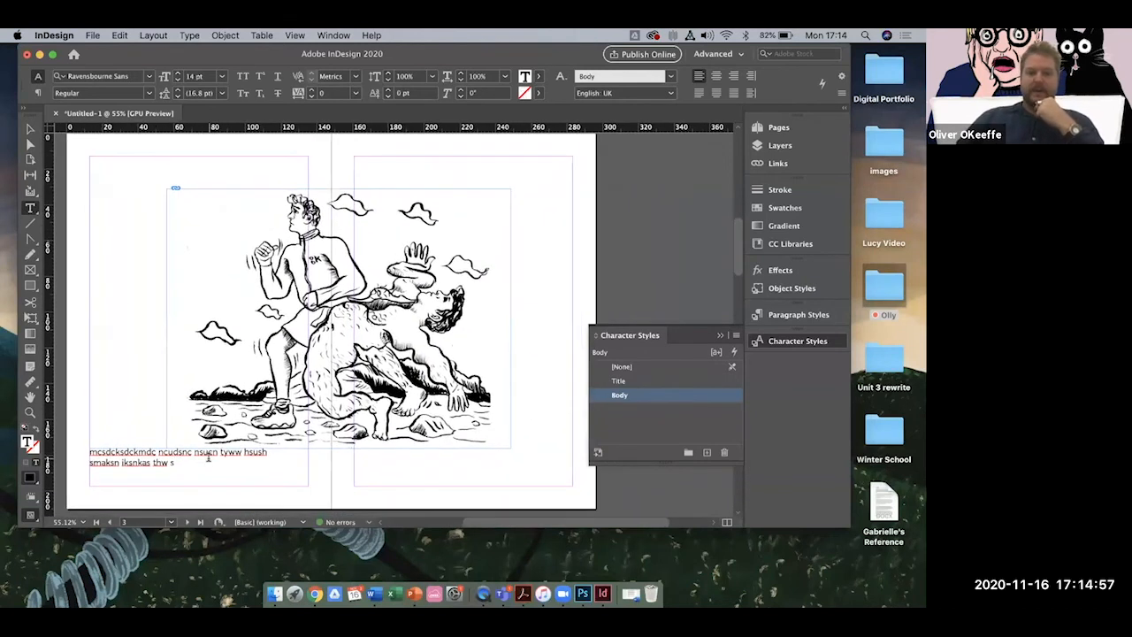
scroll(208, 456, "left", 1)
scroll(209, 456, "up", 10)
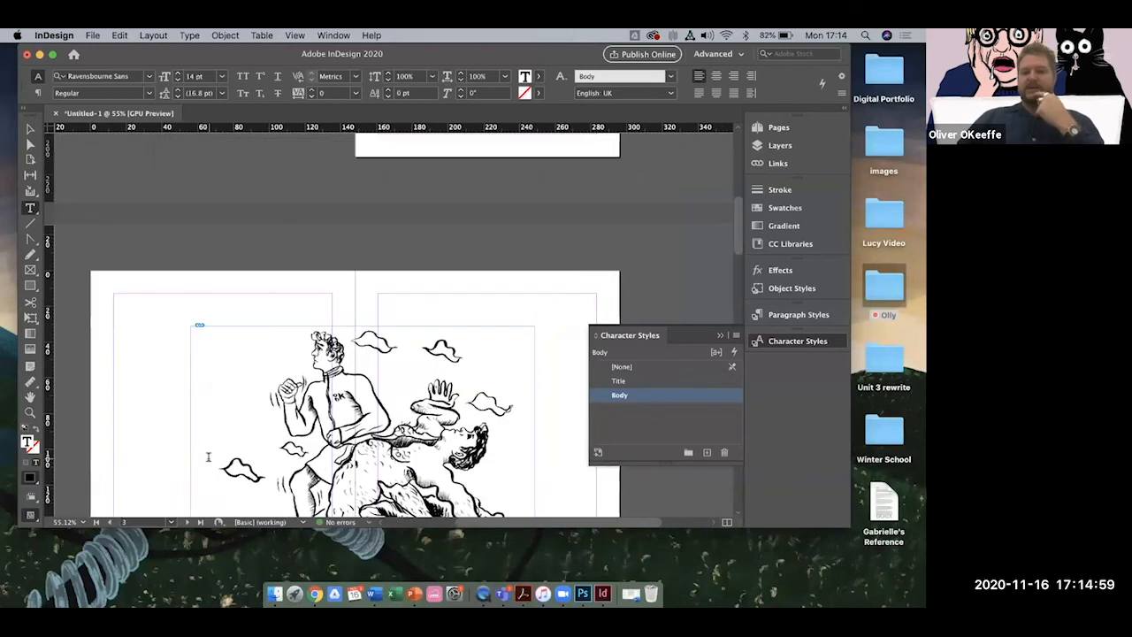
scroll(208, 457, "up", 3)
scroll(207, 456, "right", 3)
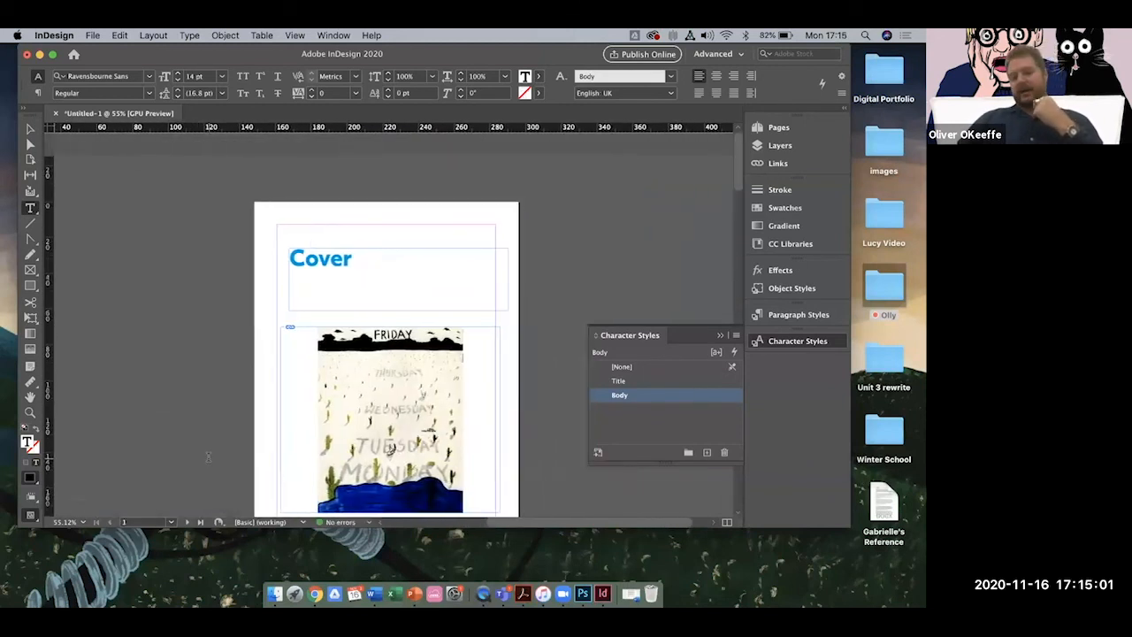
scroll(208, 456, "down", 2)
scroll(208, 457, "left", 2)
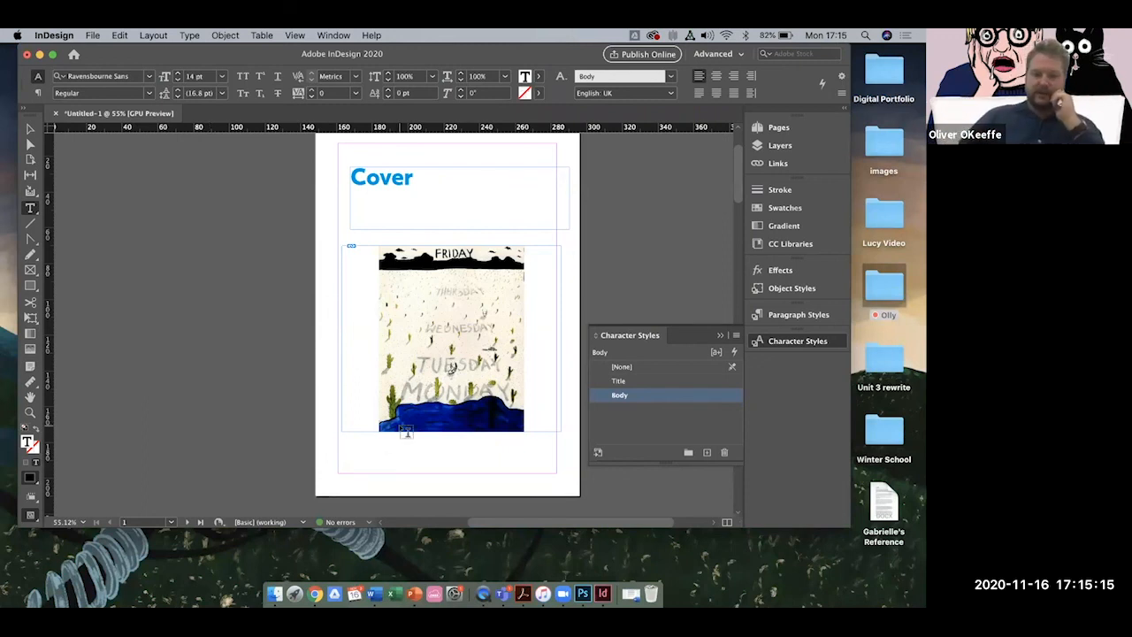
Look through the inside spreads from the Running man spread to the back page.
scroll(405, 431, "down", 15)
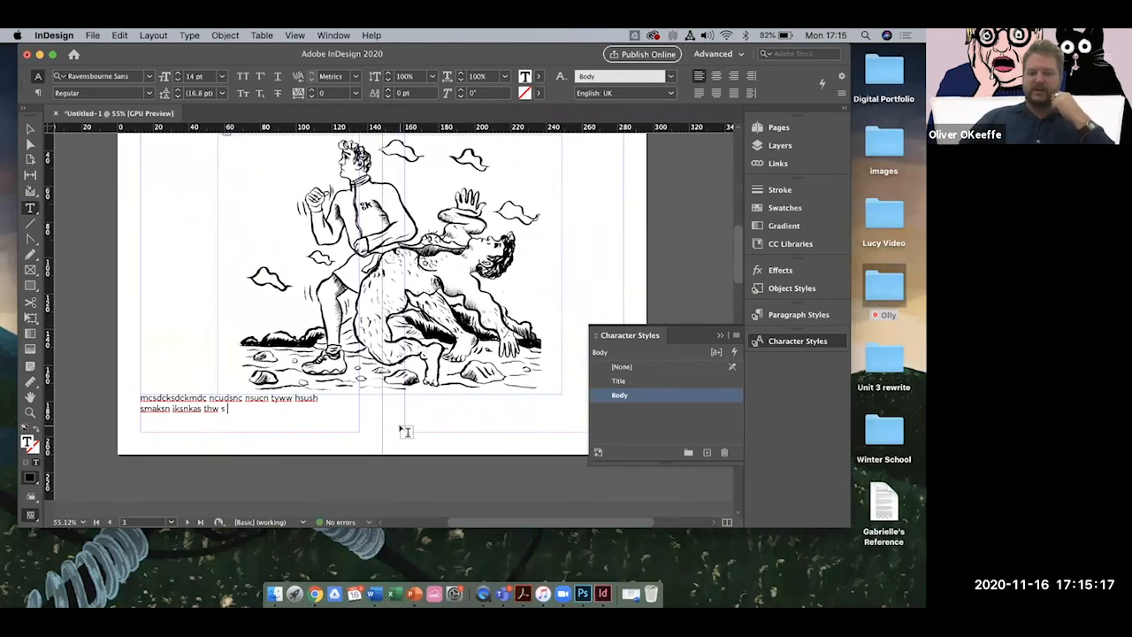
scroll(405, 431, "down", 3)
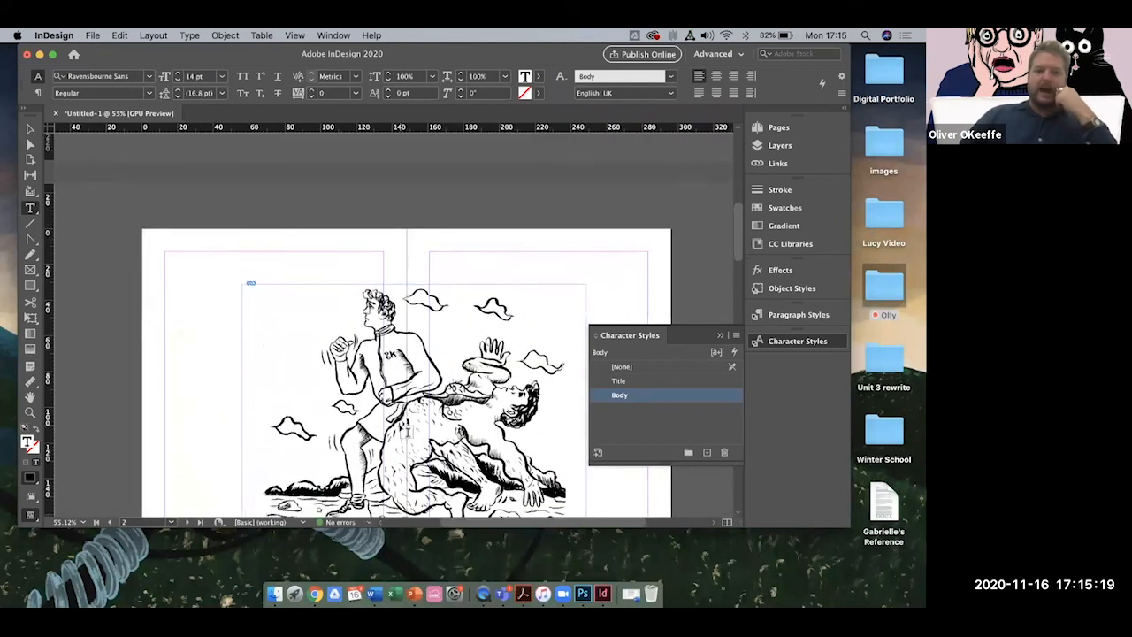
scroll(400, 429, "down", 3)
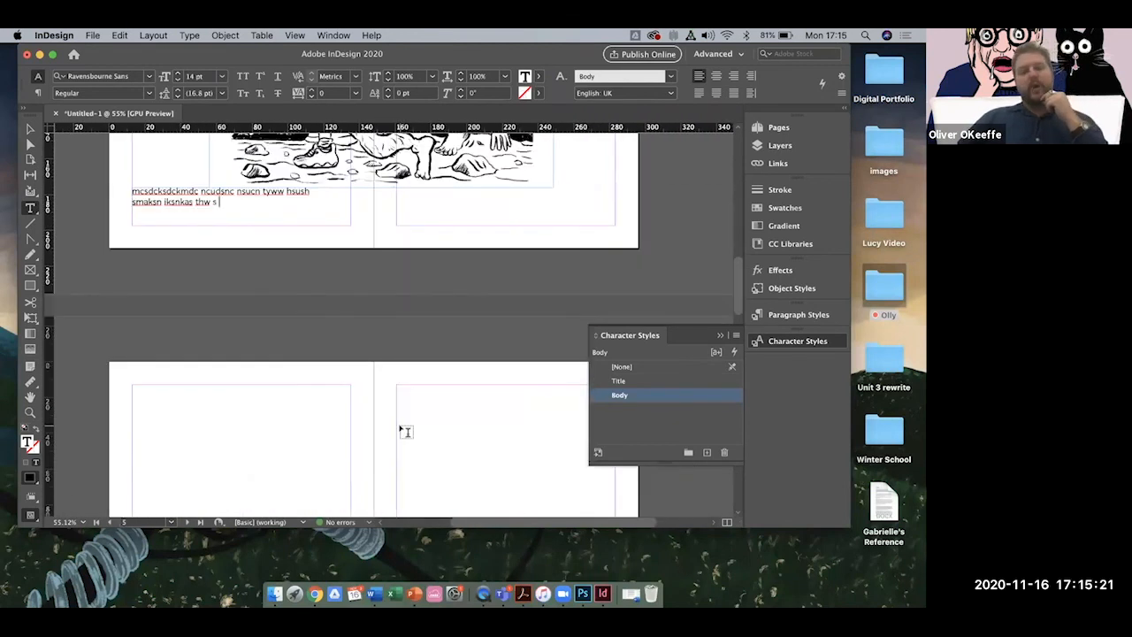
scroll(405, 430, "down", 10)
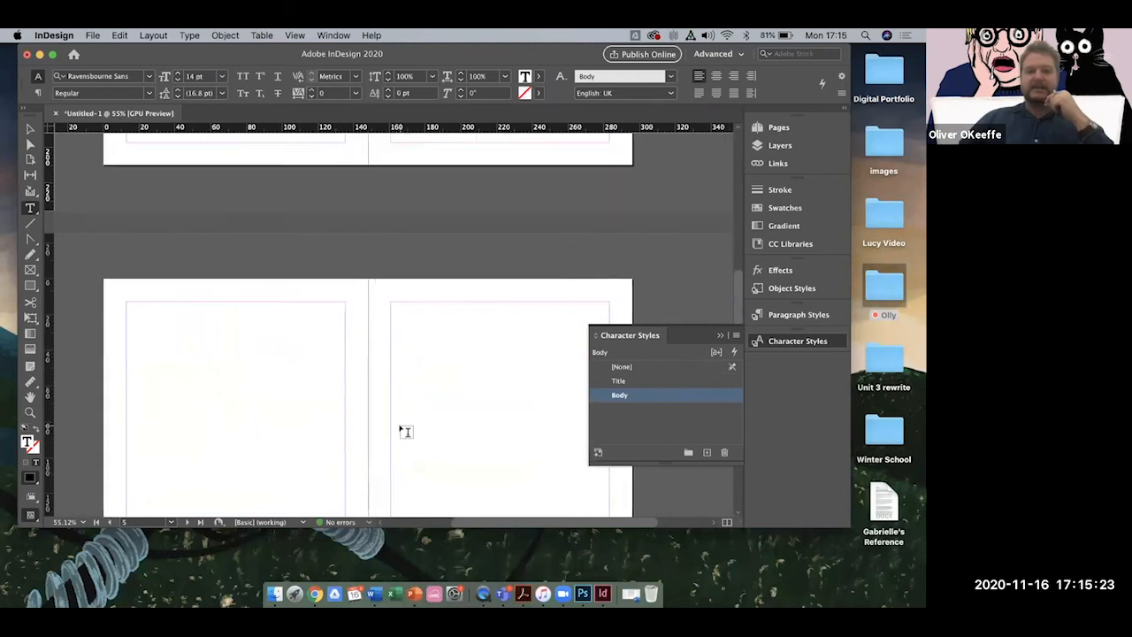
scroll(401, 428, "up", 4)
scroll(400, 428, "down", 6)
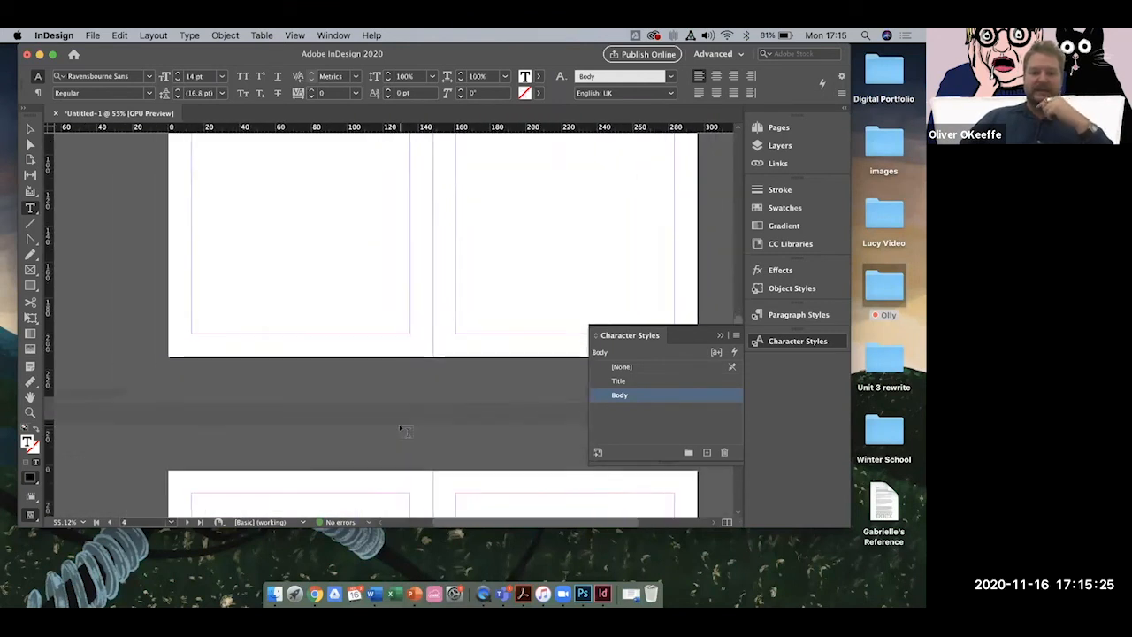
scroll(399, 429, "down", 3)
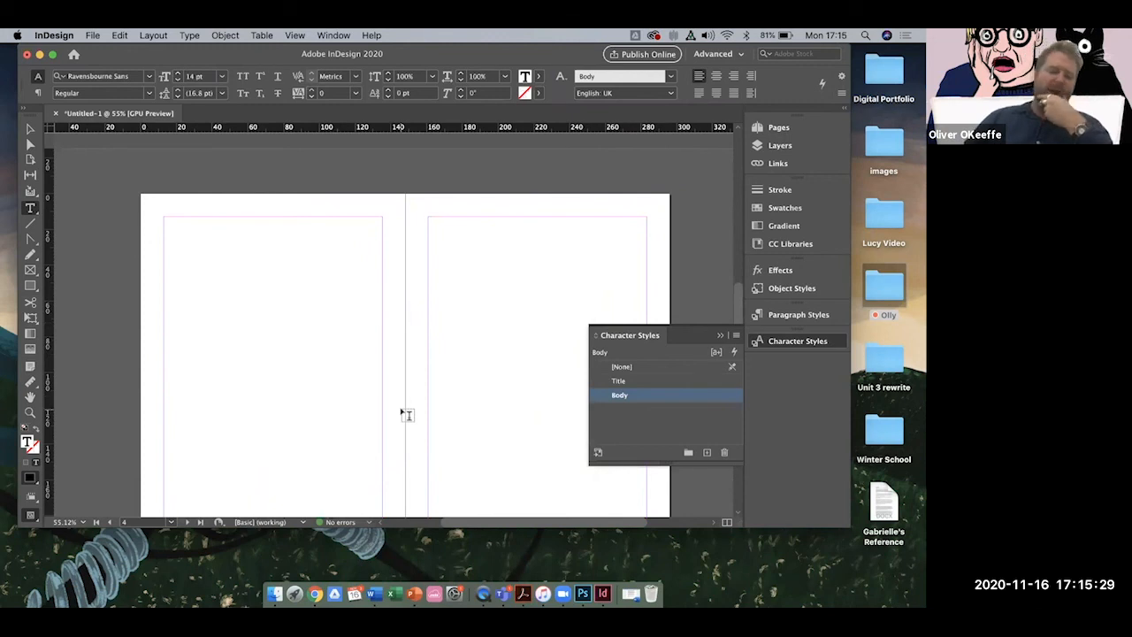
scroll(402, 414, "down", 5)
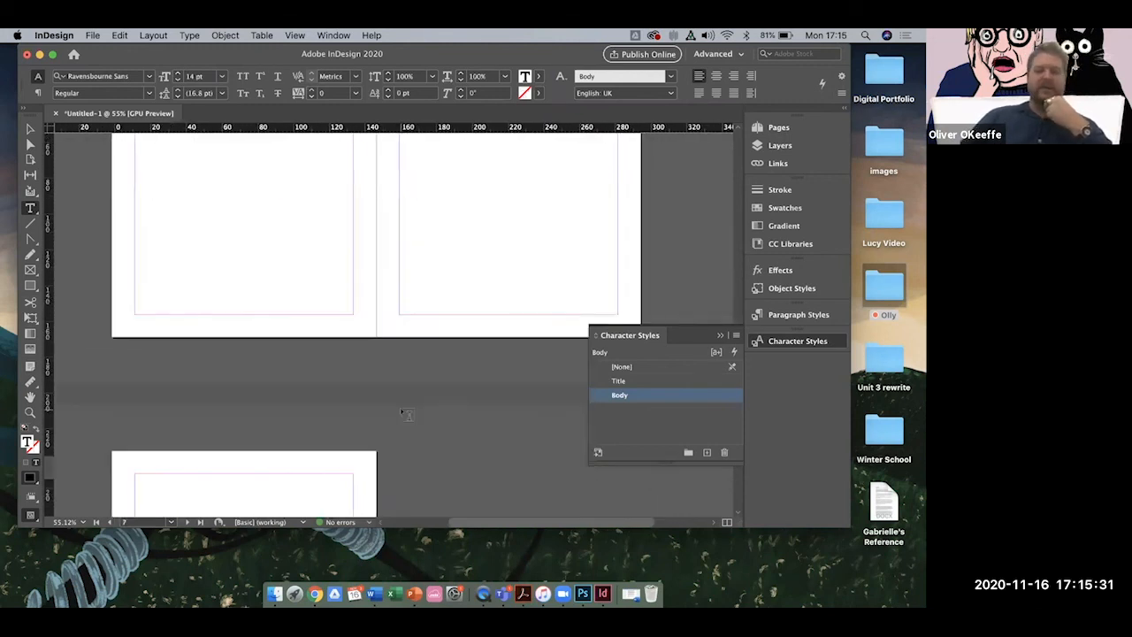
scroll(406, 415, "down", 5)
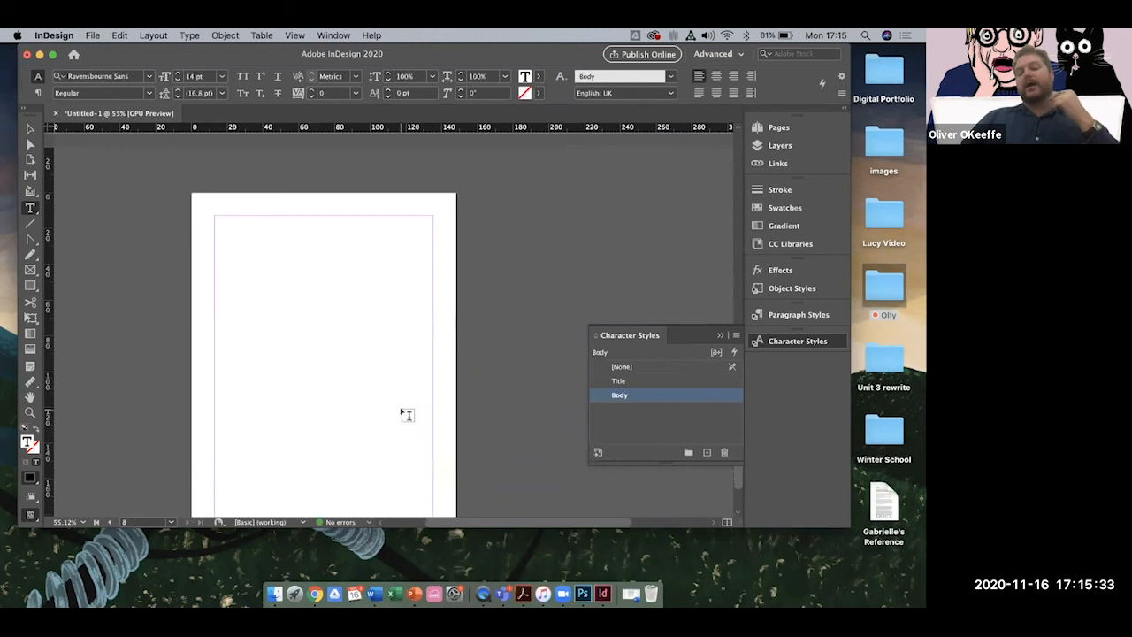